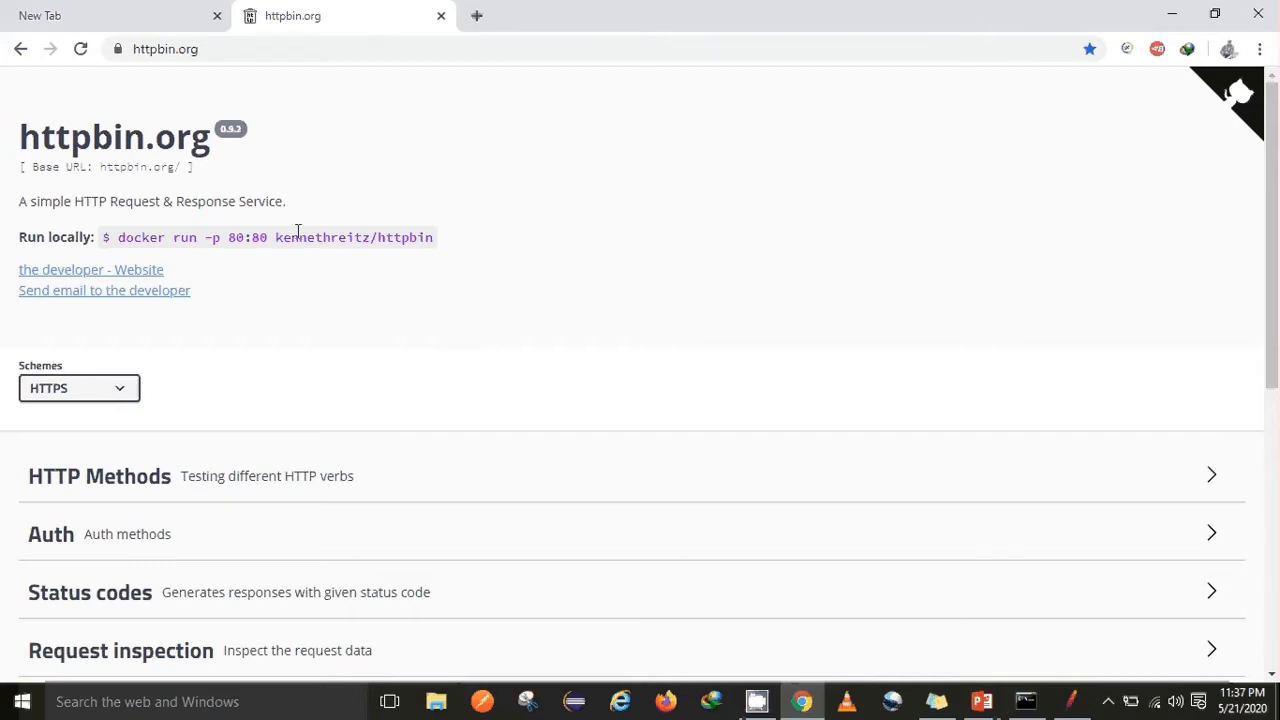
Scroll the httpbin.org page and expand the HTTP Methods and Auth endpoint sections
{"action": "left_click_drag", "start_coordinate": [1276, 183], "coordinate": [1276, 372]}
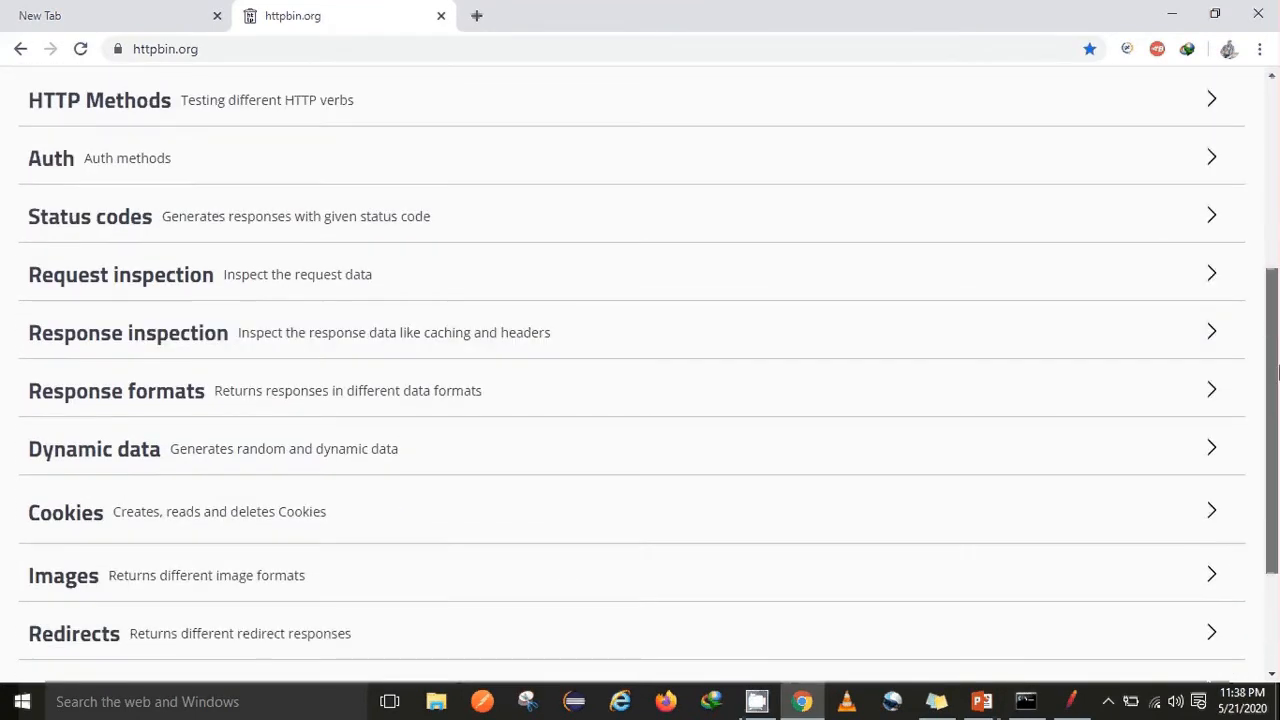
{"action": "scroll", "coordinate": [757, 306], "scroll_direction": "up", "scroll_amount": 1}
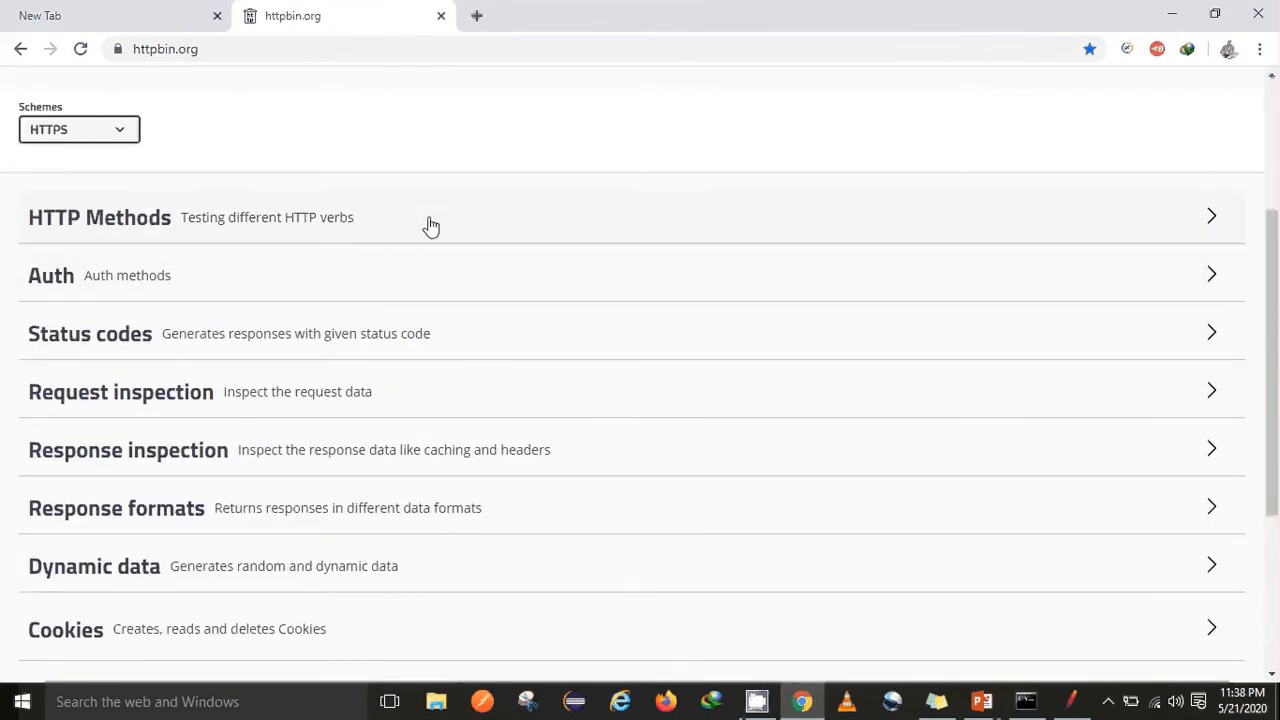
{"action": "left_click", "coordinate": [430, 226]}
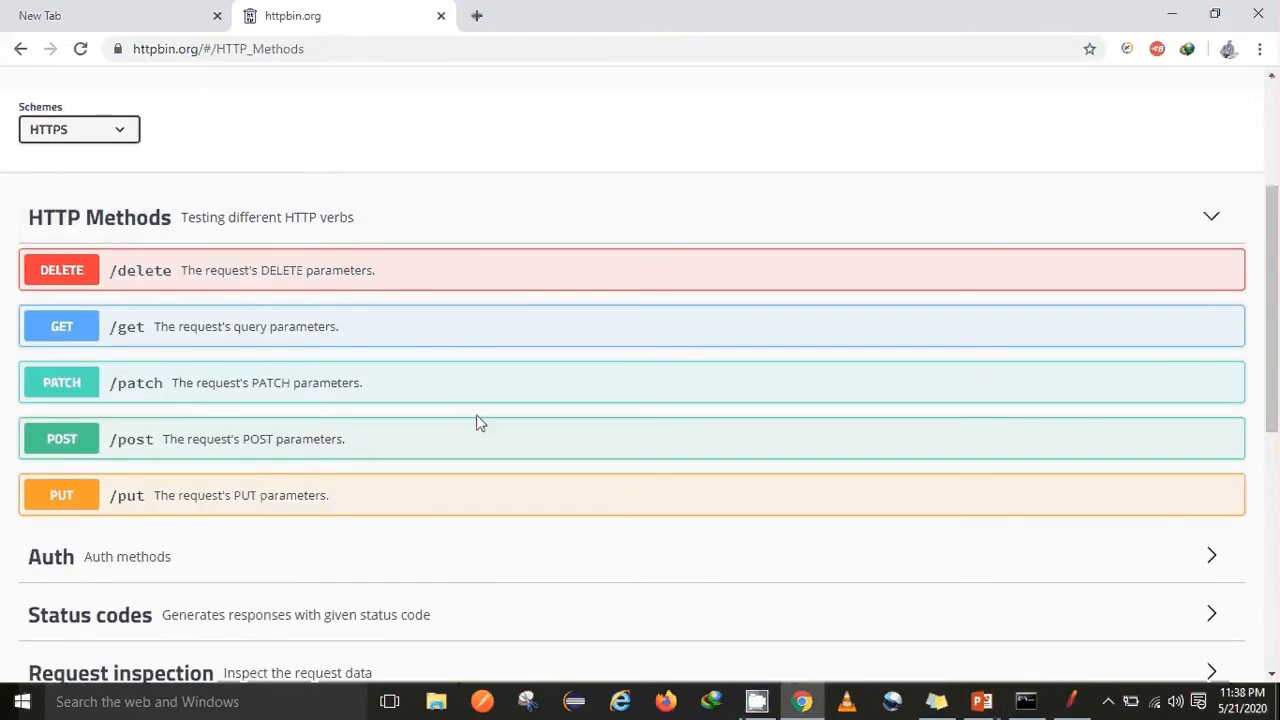
{"action": "left_click_drag", "start_coordinate": [1274, 282], "coordinate": [1276, 362]}
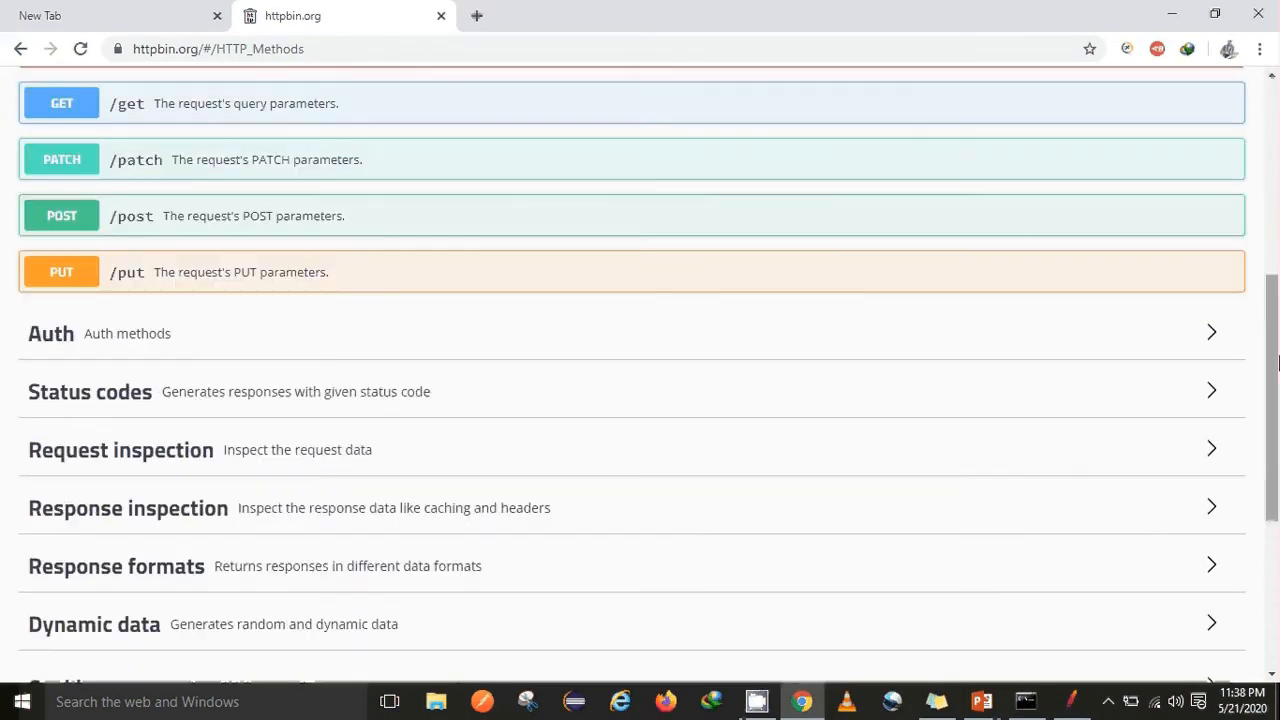
{"action": "left_click", "coordinate": [318, 343]}
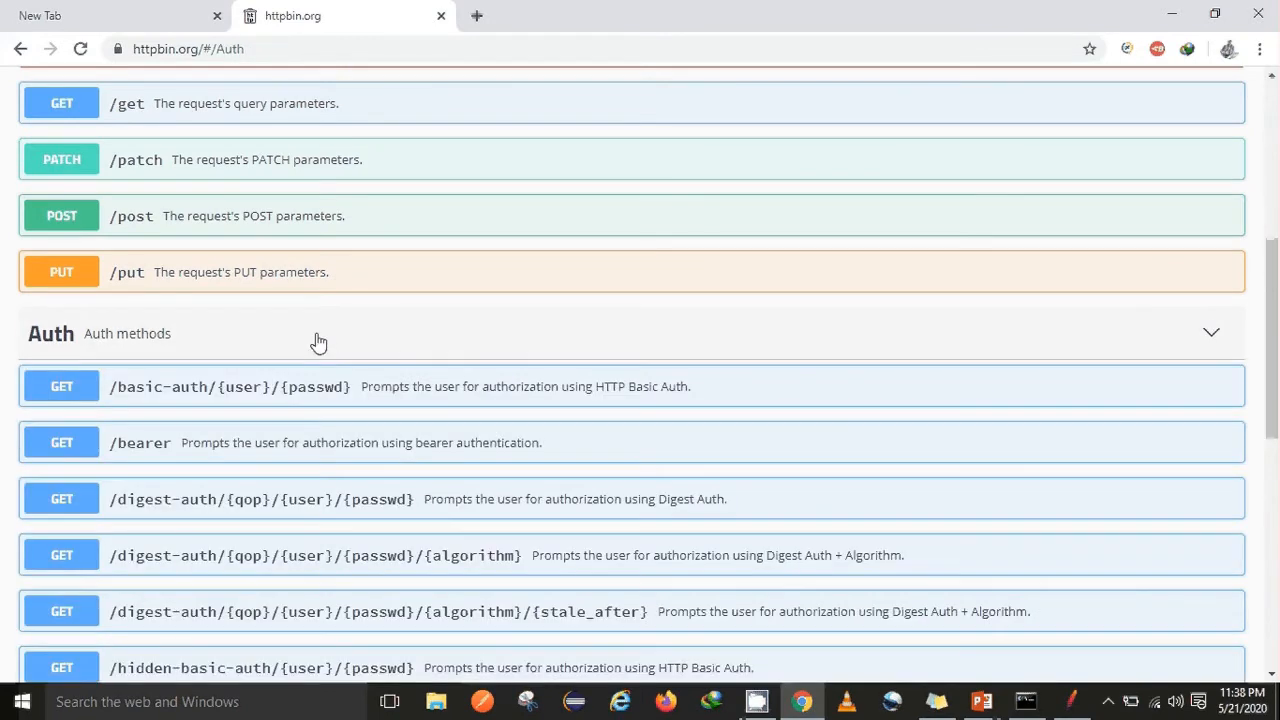
Expand the GET /basic-auth/{user}/{passwd} endpoint and switch it to Try it out mode
{"action": "left_click", "coordinate": [78, 393]}
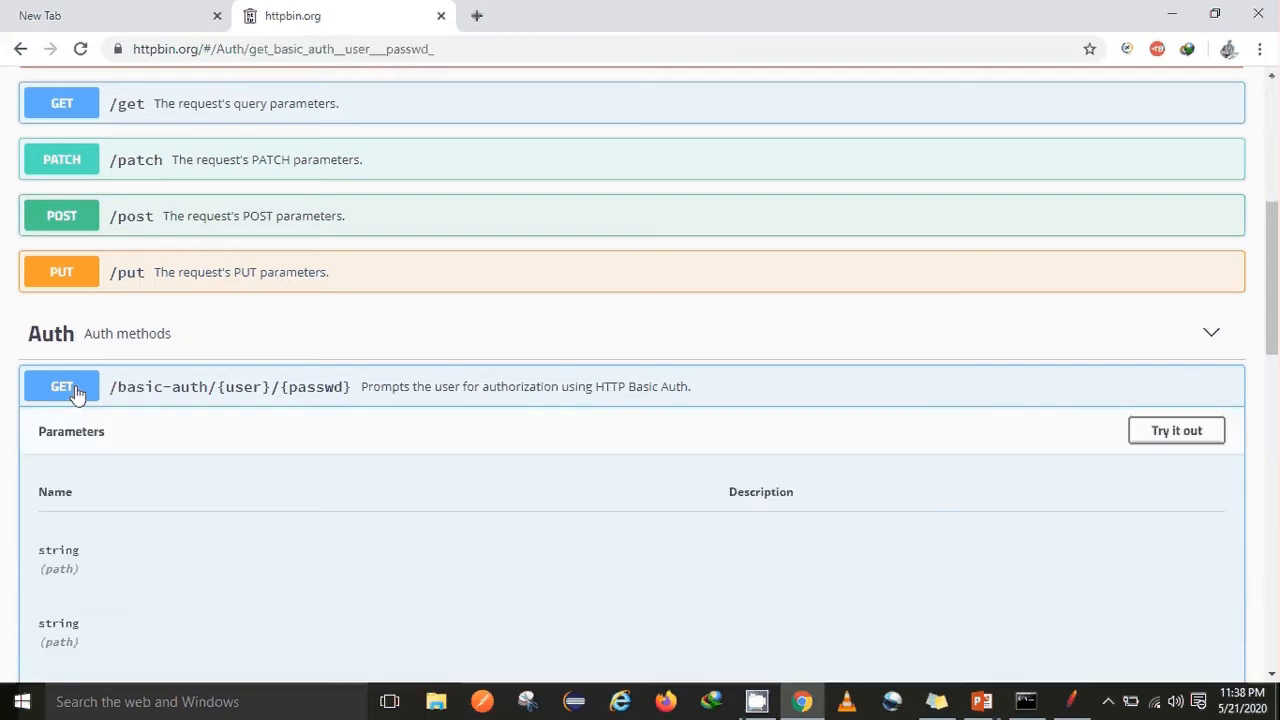
{"action": "scroll", "coordinate": [1272, 296], "scroll_direction": "down", "scroll_amount": 2}
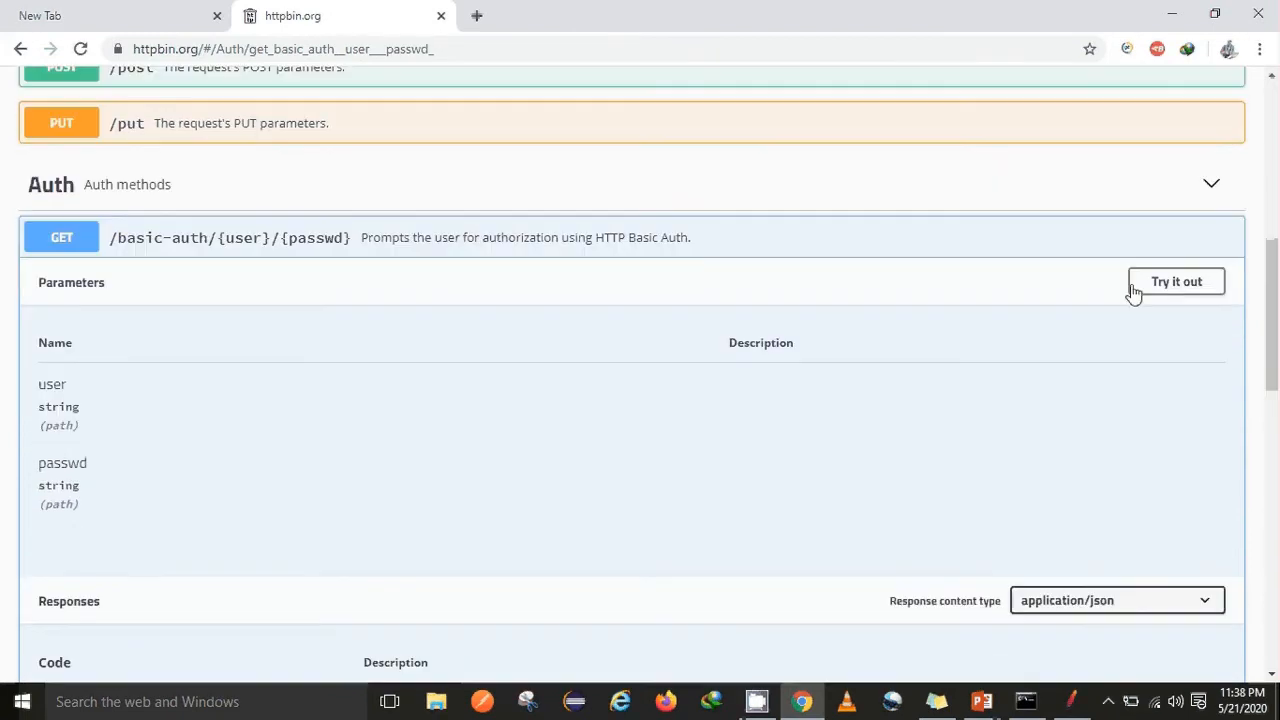
{"action": "left_click", "coordinate": [1176, 284]}
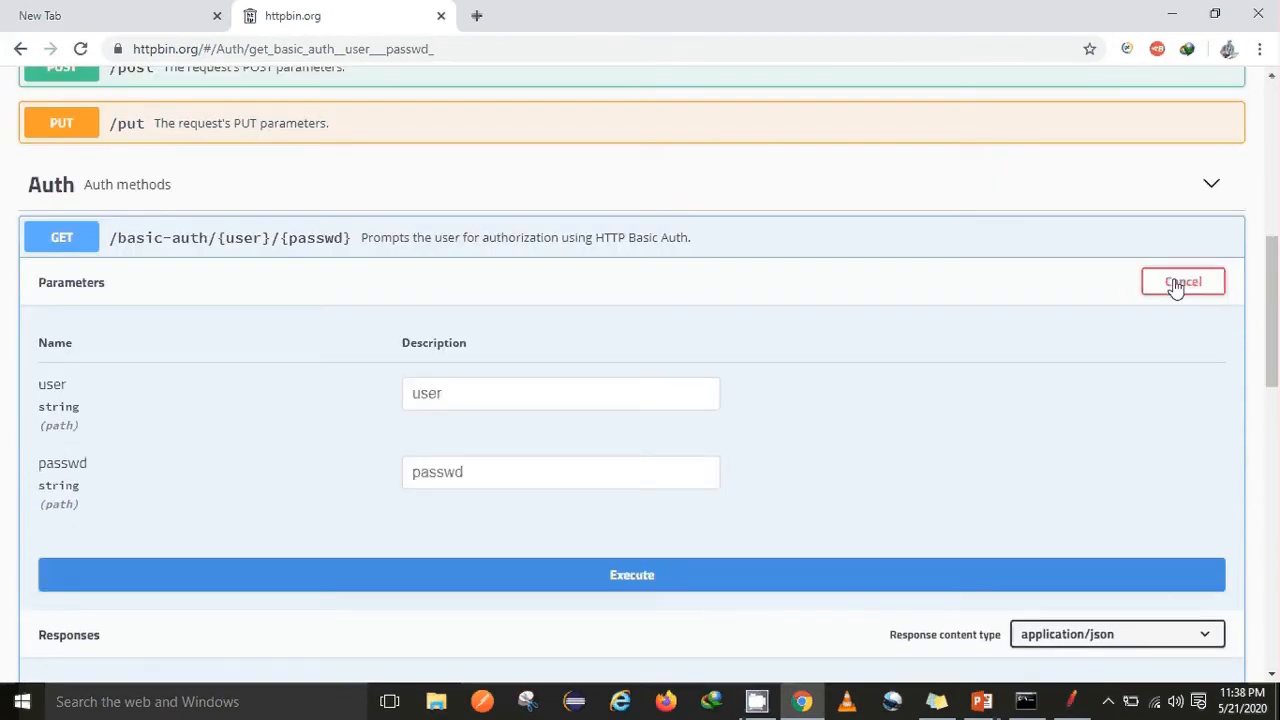
Fill the user and passwd parameters with test values and execute the request
{"action": "left_click", "coordinate": [509, 384]}
{"action": "type", "text": "user"}
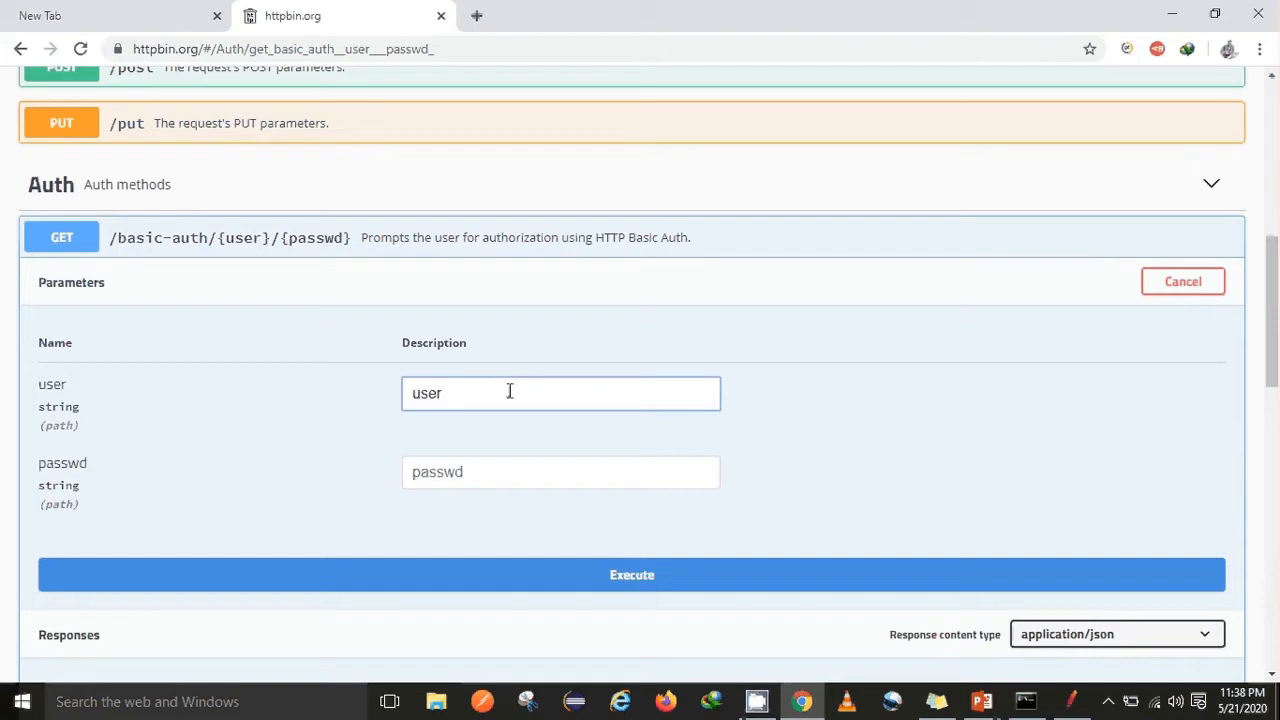
{"action": "left_click", "coordinate": [512, 485]}
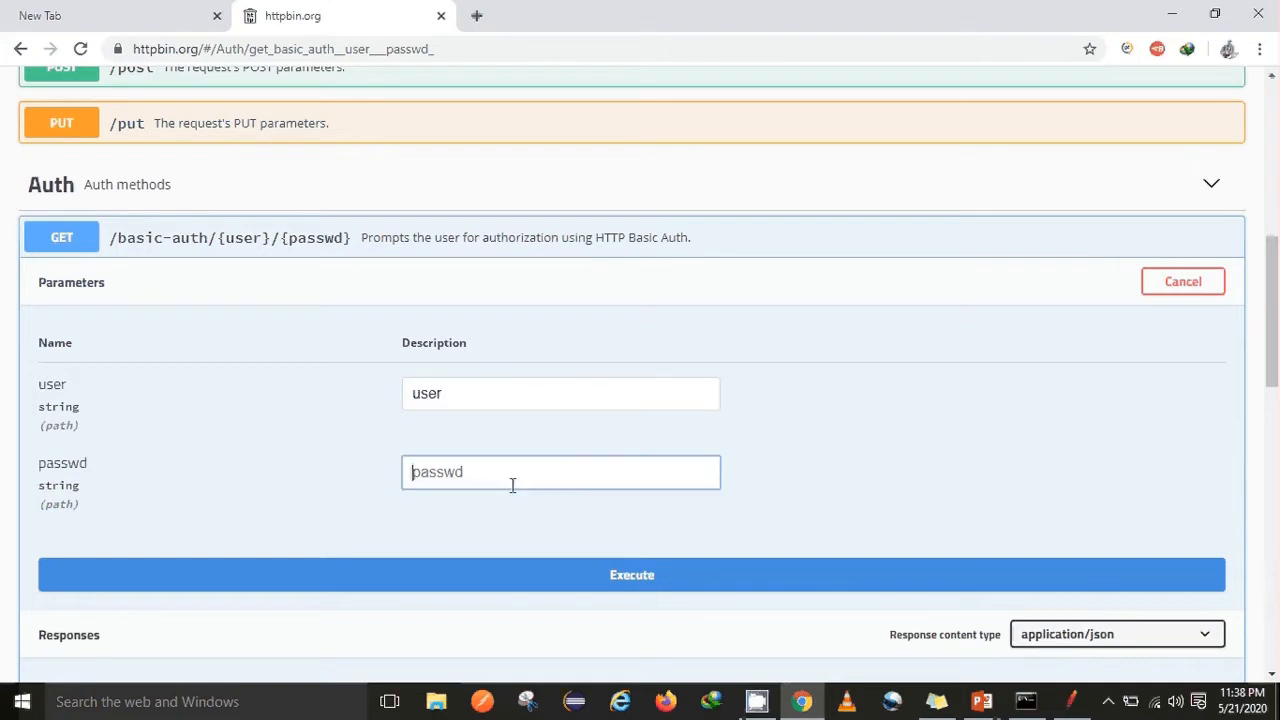
{"action": "type", "text": "passwd"}
{"action": "left_click", "coordinate": [622, 576]}
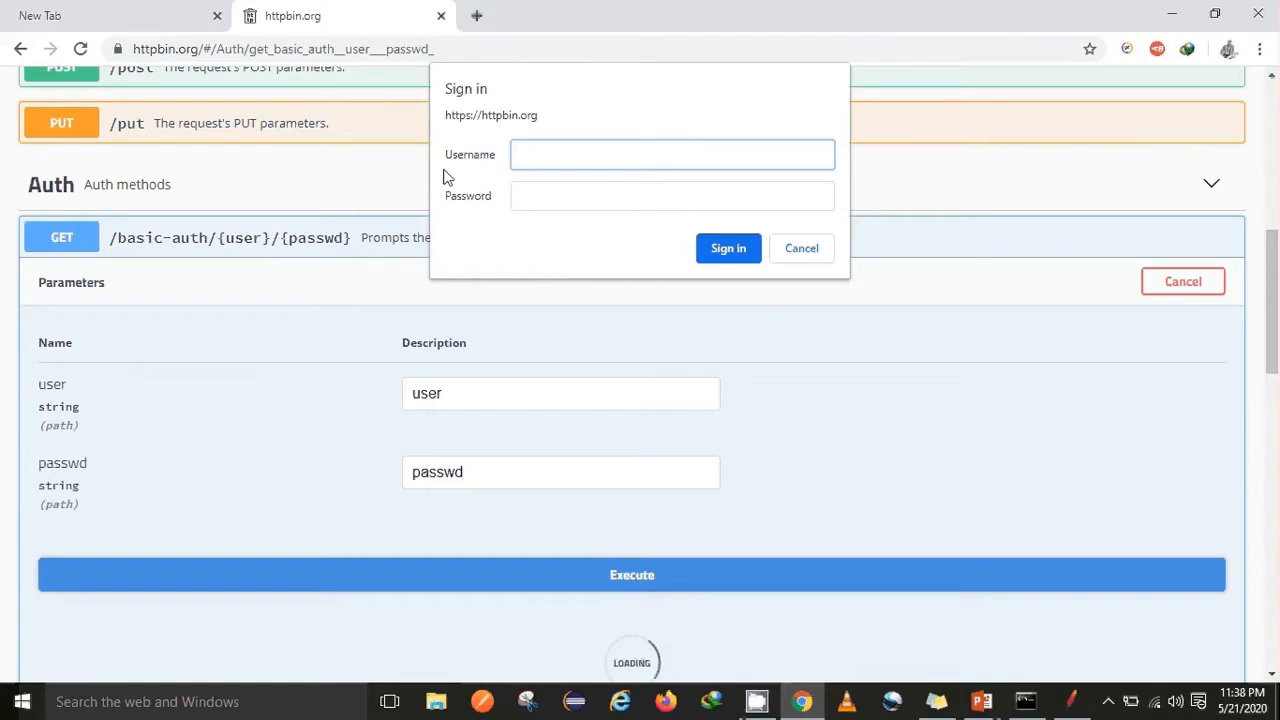
Sign in to the browser's basic-auth prompt with the test username and password
{"action": "key", "text": "alt+Tab"}
{"action": "left_click", "coordinate": [603, 234]}
{"action": "type", "text": "user"}
{"action": "key", "text": "Tab"}
{"action": "type", "text": "passwd"}
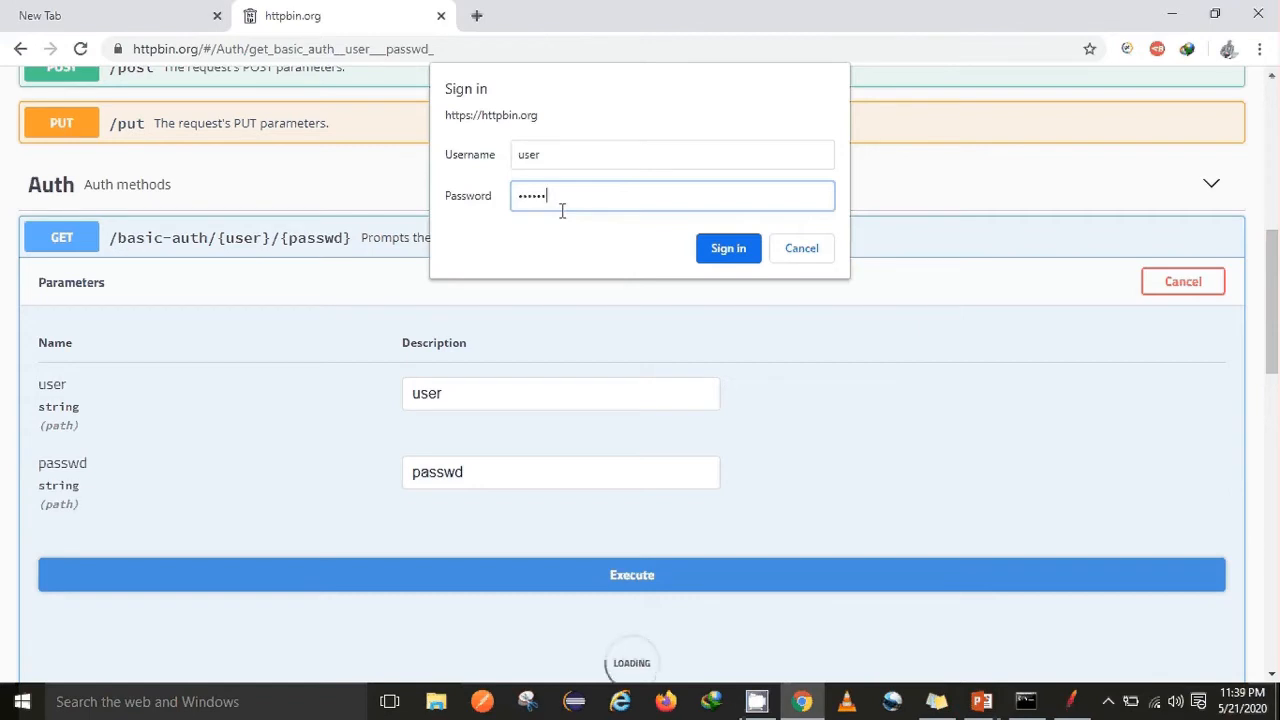
{"action": "left_click", "coordinate": [727, 258]}
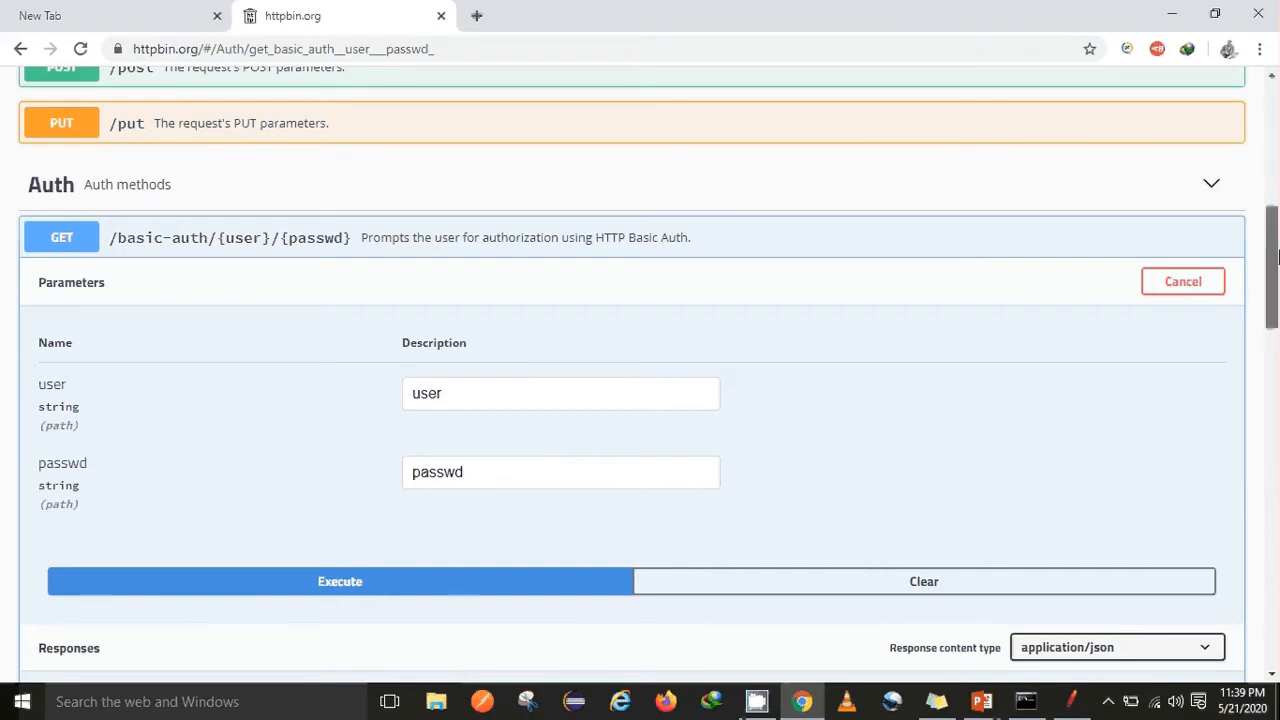
Review the 200 authenticated response and copy the generated curl command
{"action": "scroll", "coordinate": [1277, 303], "scroll_direction": "down", "scroll_amount": 2}
{"action": "left_click_drag", "start_coordinate": [1277, 290], "coordinate": [1277, 369]}
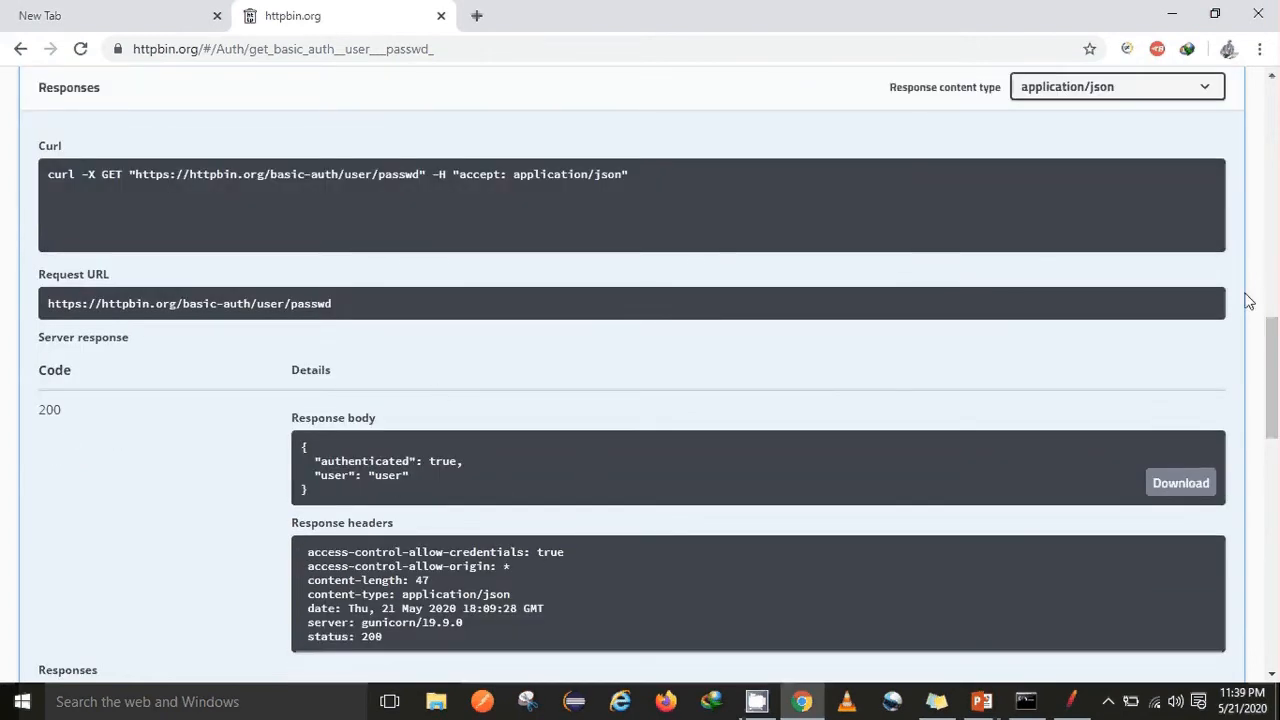
{"action": "left_click_drag", "start_coordinate": [1277, 370], "coordinate": [1276, 264]}
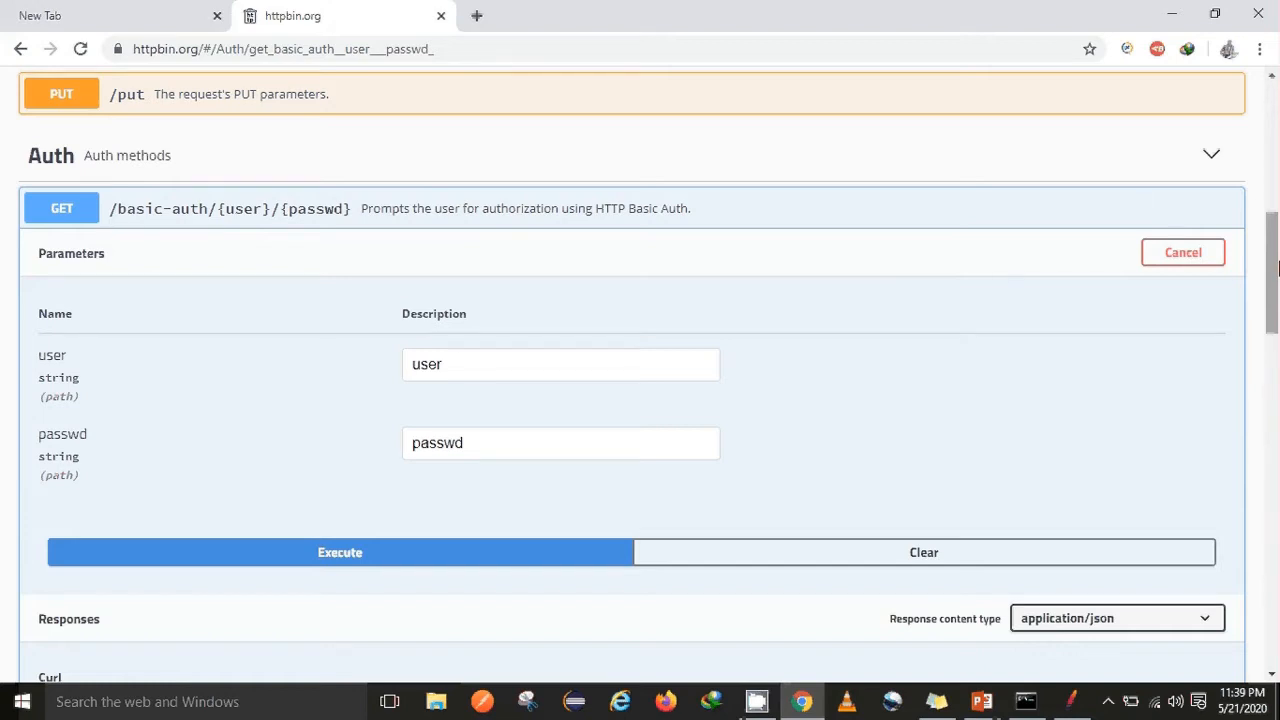
{"action": "left_click_drag", "start_coordinate": [1277, 272], "coordinate": [1277, 292]}
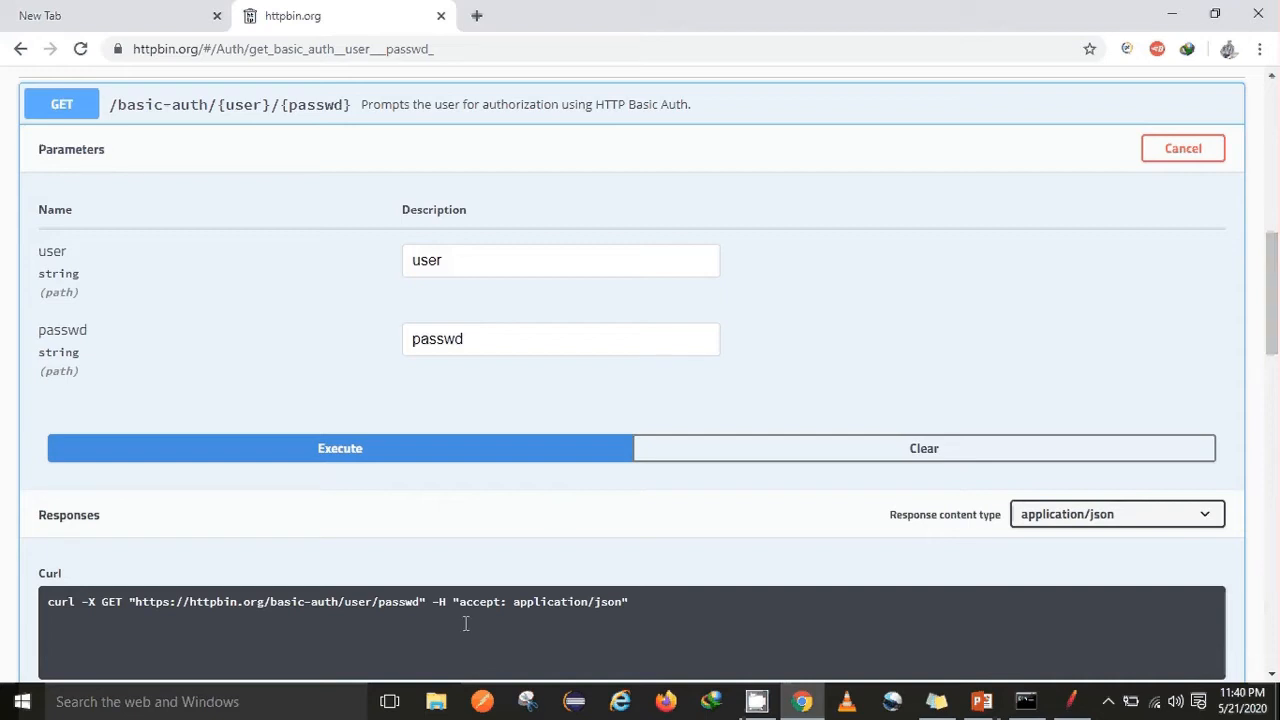
{"action": "triple_click", "coordinate": [633, 604]}
{"action": "key", "text": "ctrl+c"}
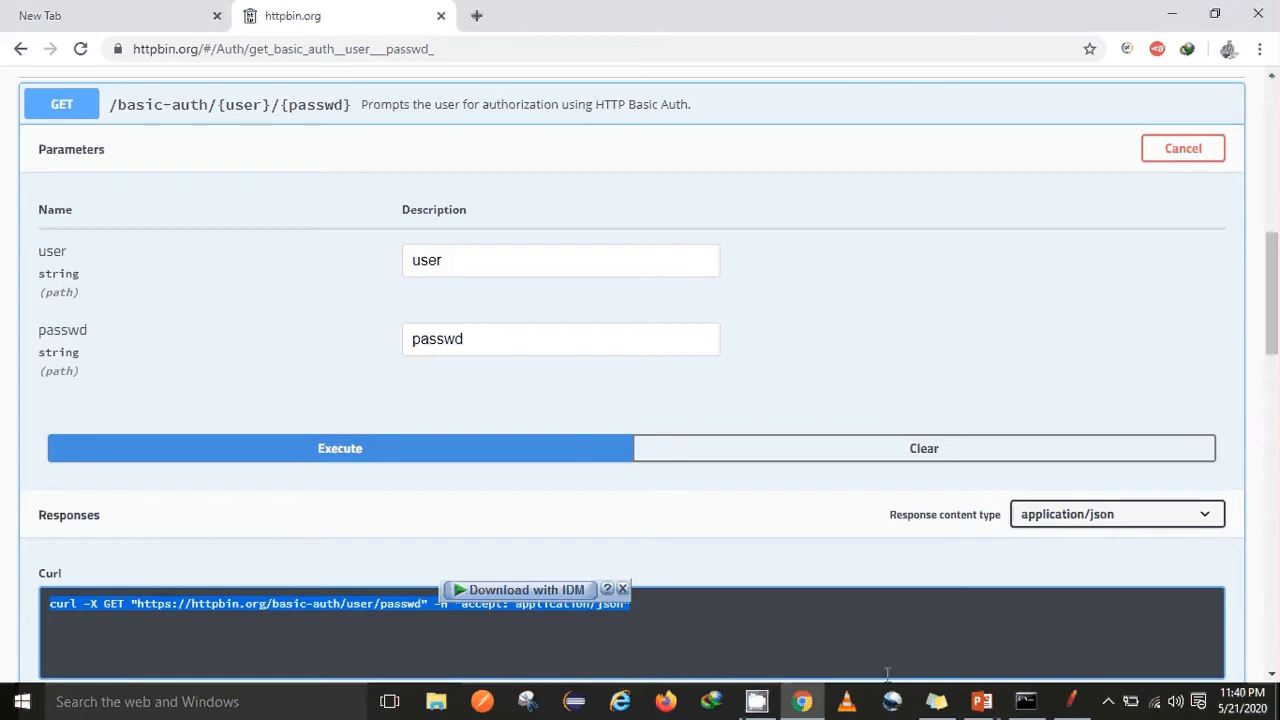
{"action": "left_click", "coordinate": [1071, 701]}
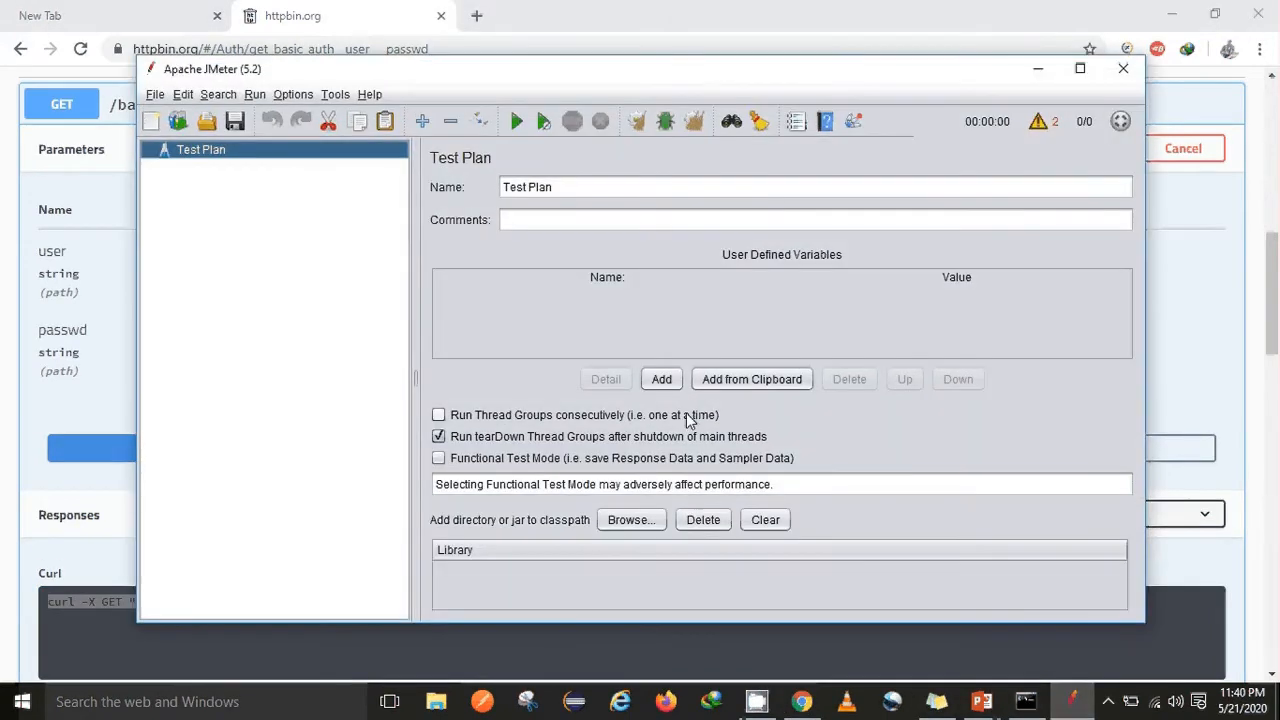
Maximize JMeter and build a test plan from the pasted curl command via Import from cURL
{"action": "left_click", "coordinate": [1080, 68]}
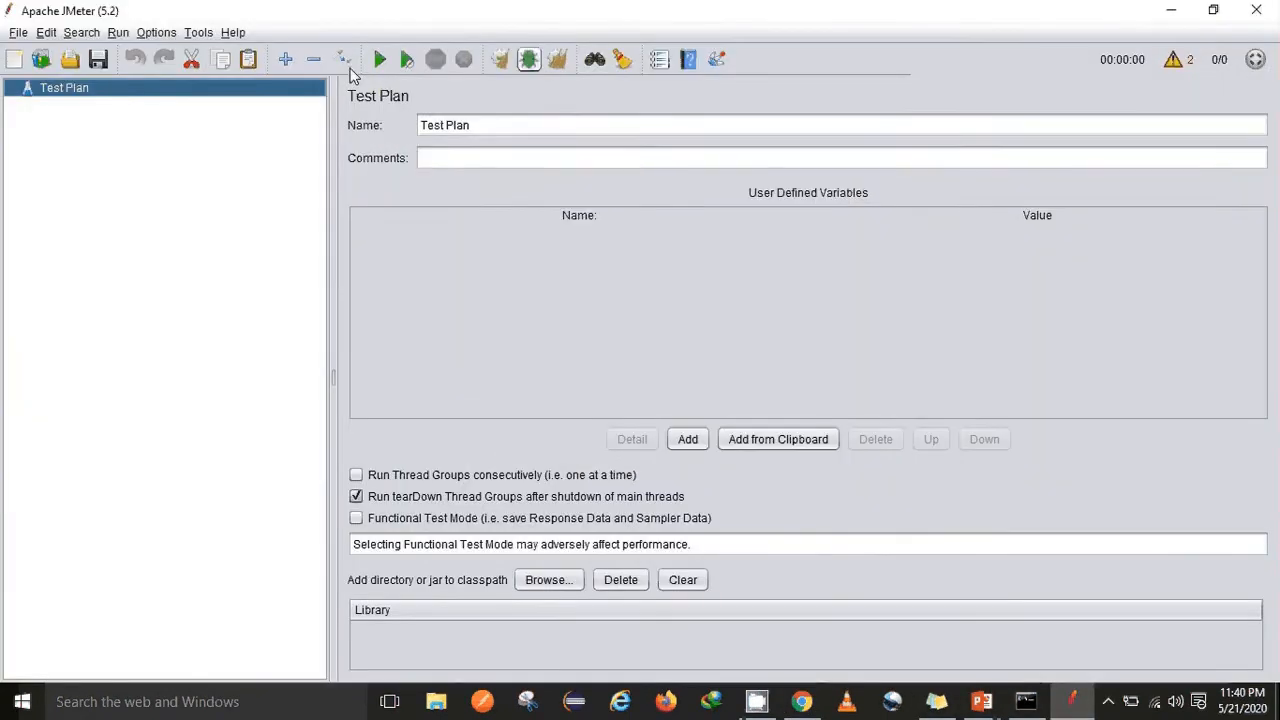
{"action": "left_click", "coordinate": [156, 32]}
{"action": "mouse_move", "coordinate": [198, 32]}
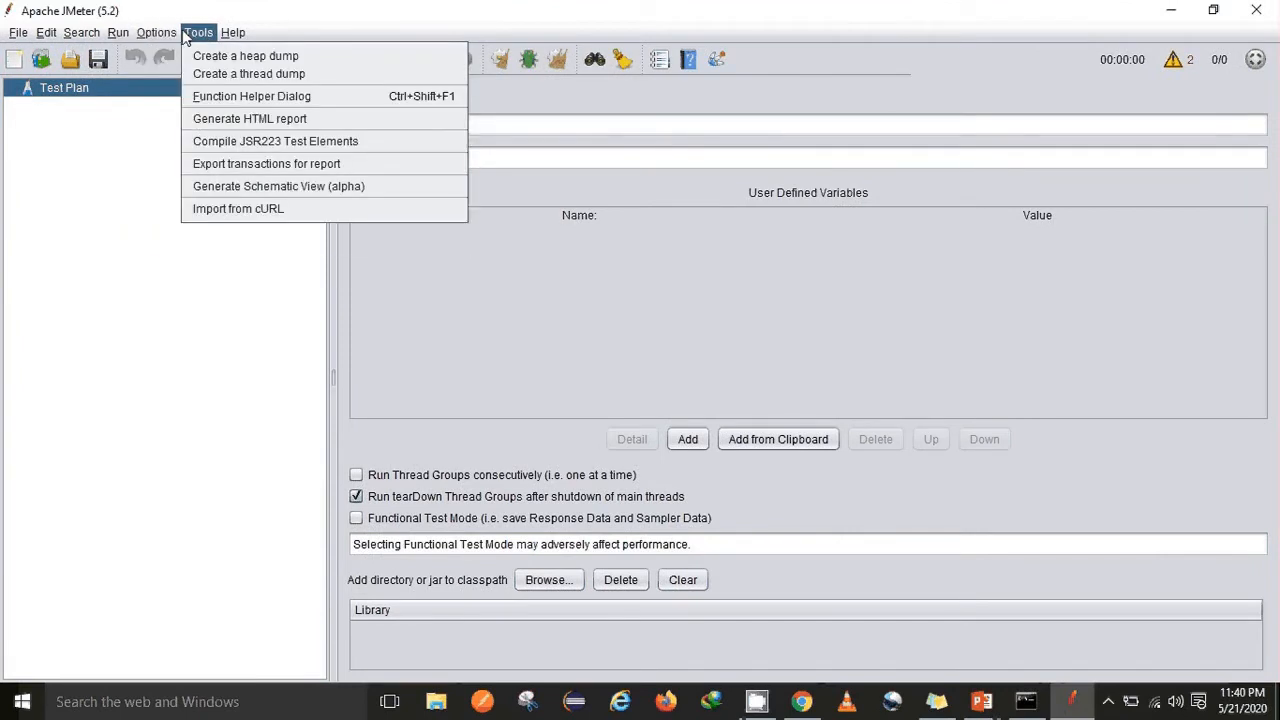
{"action": "left_click", "coordinate": [230, 209]}
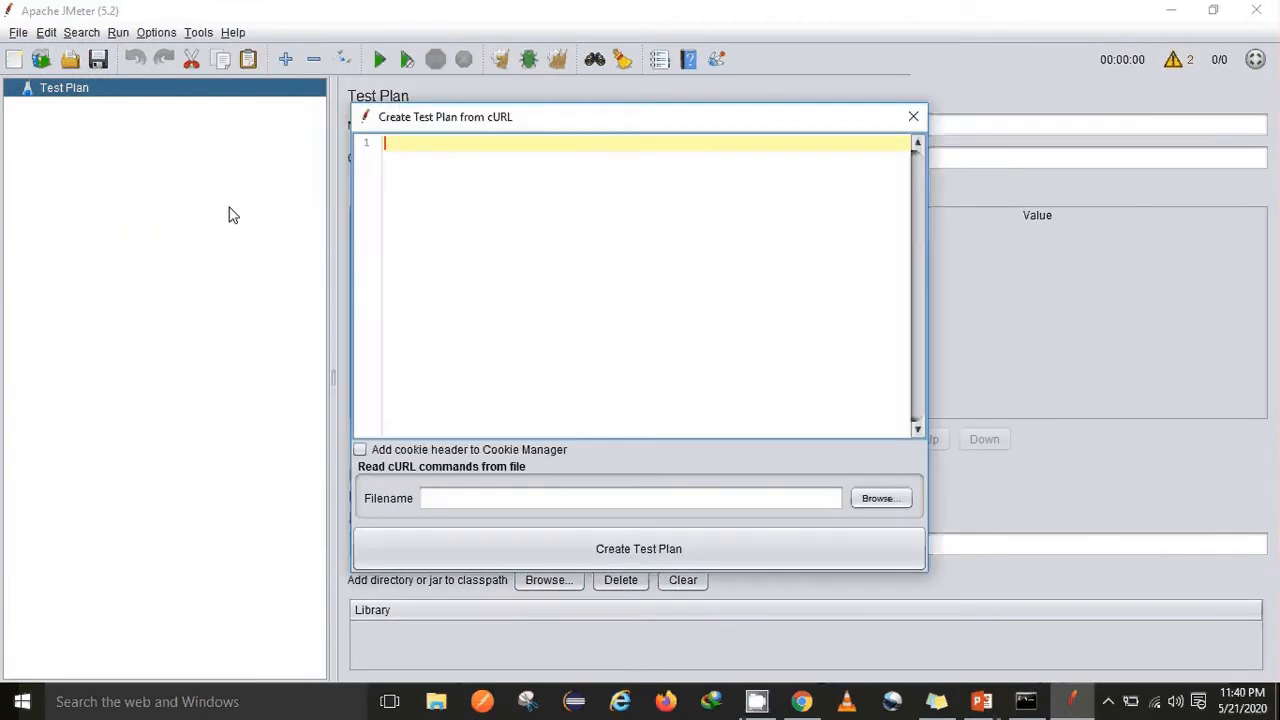
{"action": "key", "text": "ctrl+v"}
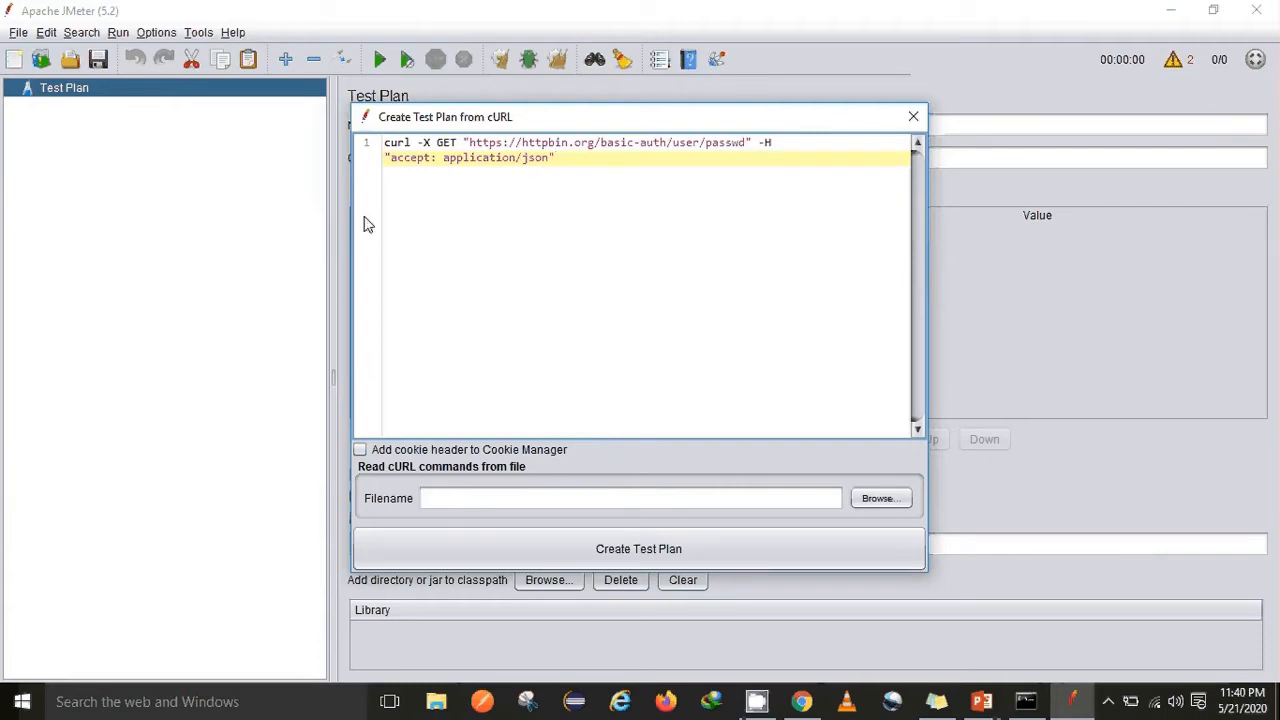
{"action": "left_click", "coordinate": [626, 561]}
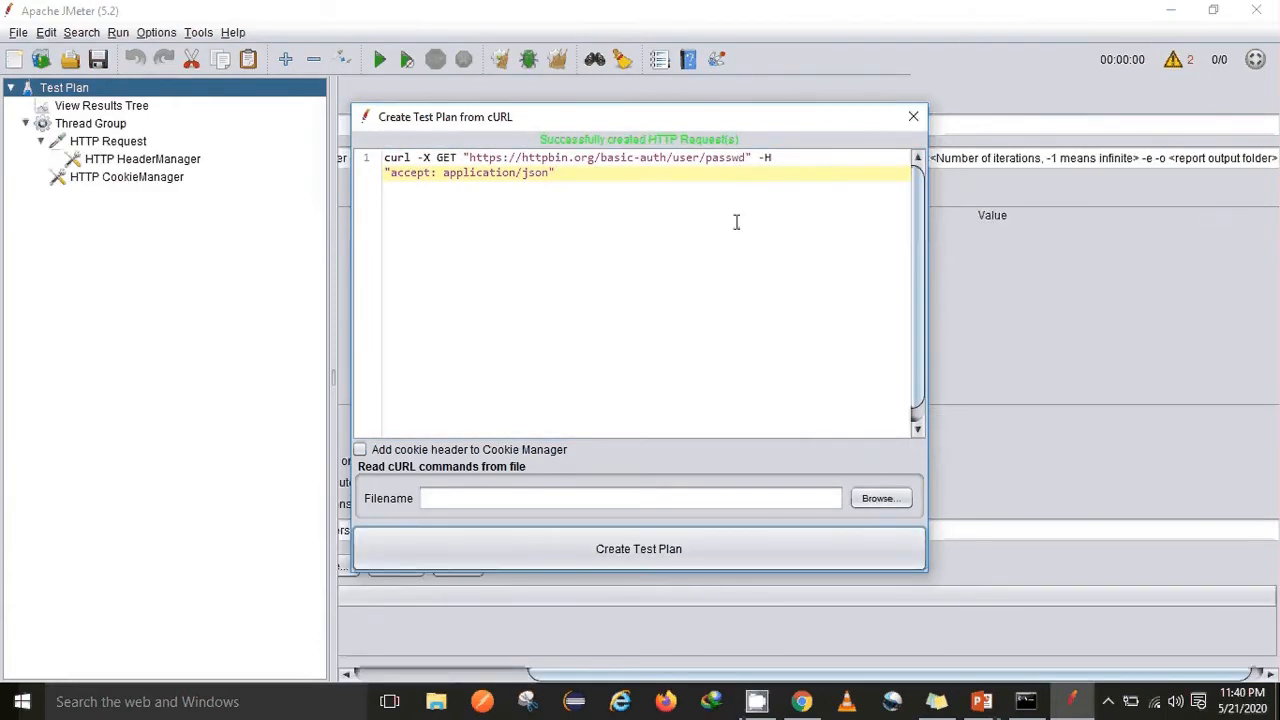
{"action": "left_click", "coordinate": [908, 128]}
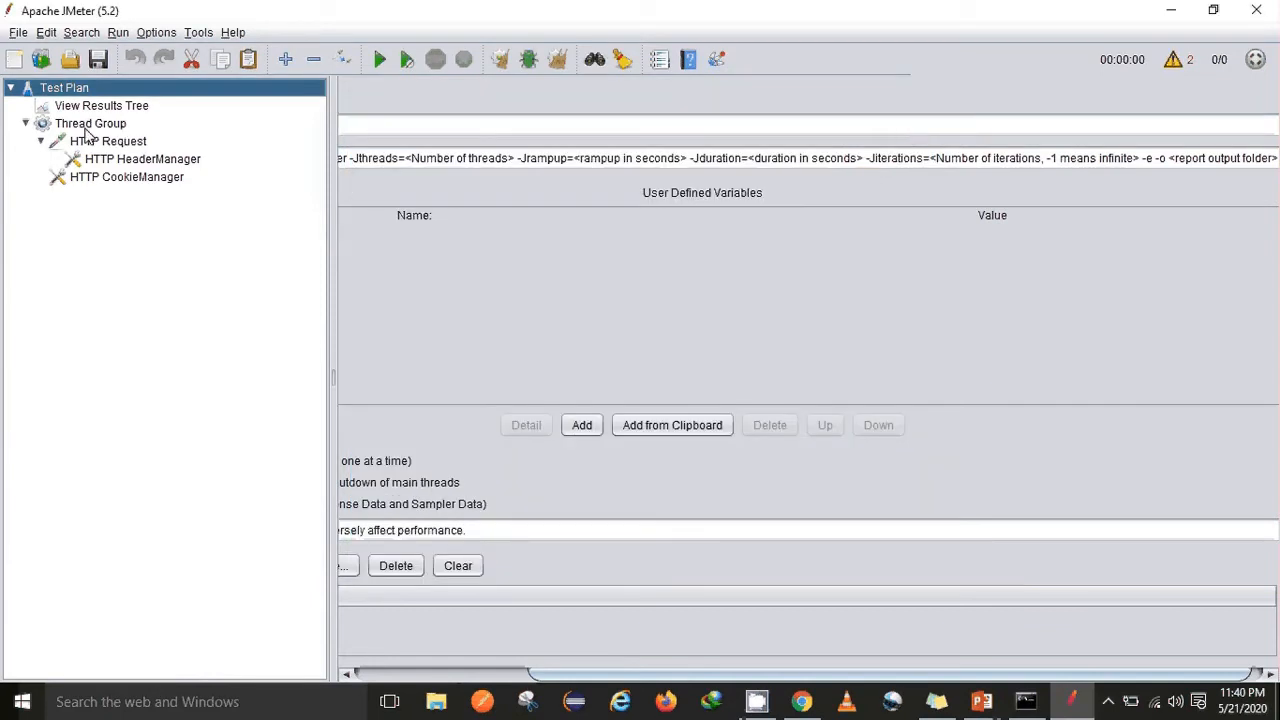
Set the Thread Group to 1 thread, 3-second ramp-up, loop count 1, and no lifetime limit
{"action": "left_click", "coordinate": [86, 126]}
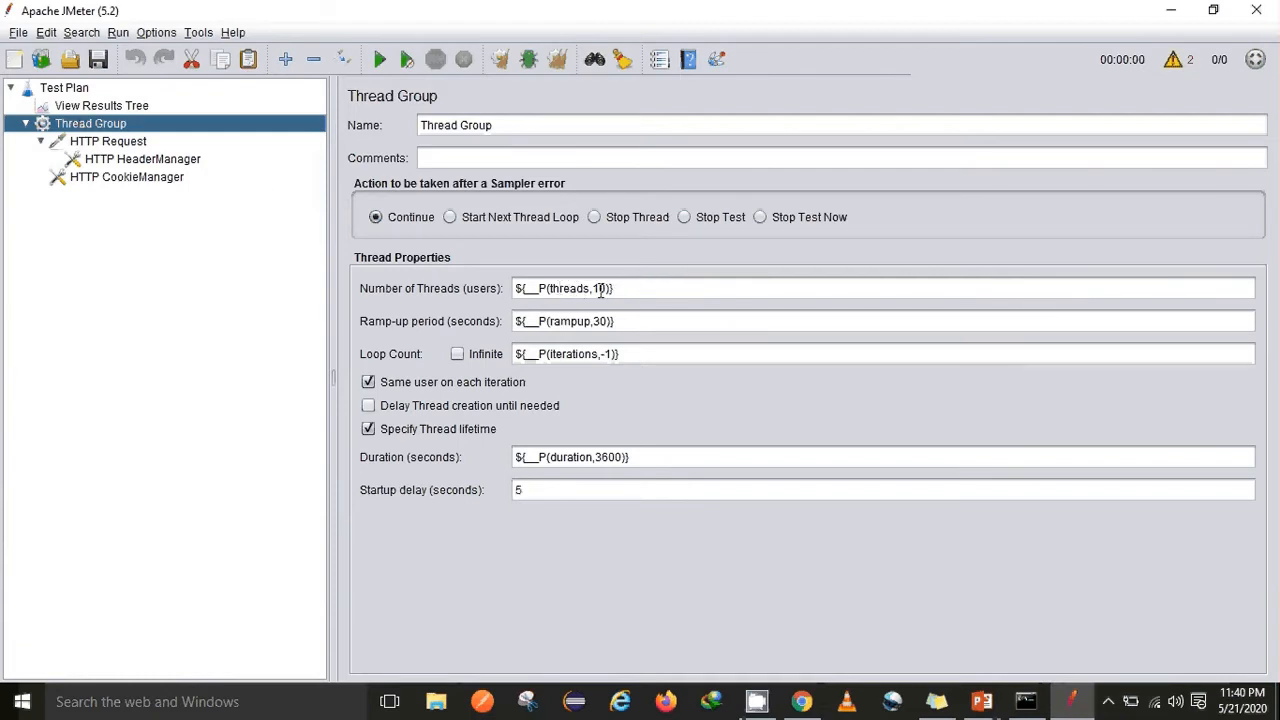
{"action": "left_click", "coordinate": [605, 289]}
{"action": "key", "text": "BackSpace"}
{"action": "key", "text": "BackSpace"}
{"action": "type", "text": "1"}
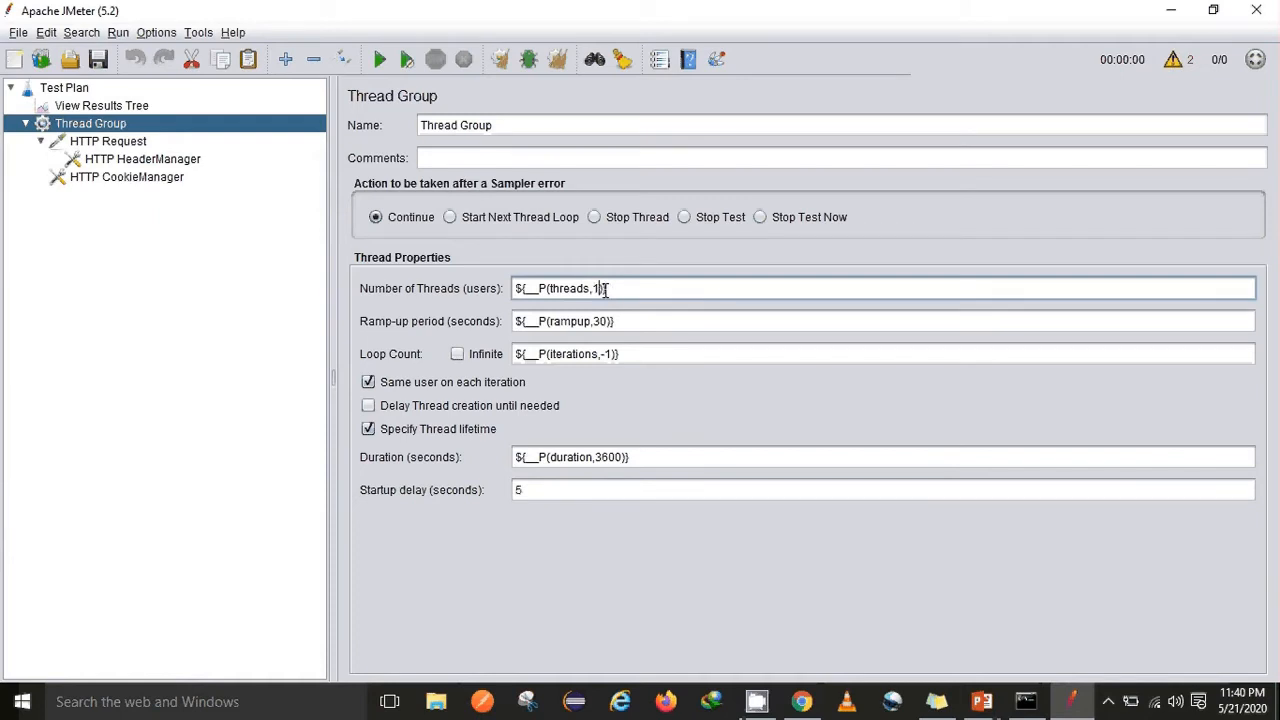
{"action": "left_click", "coordinate": [605, 321]}
{"action": "key", "text": "BackSpace"}
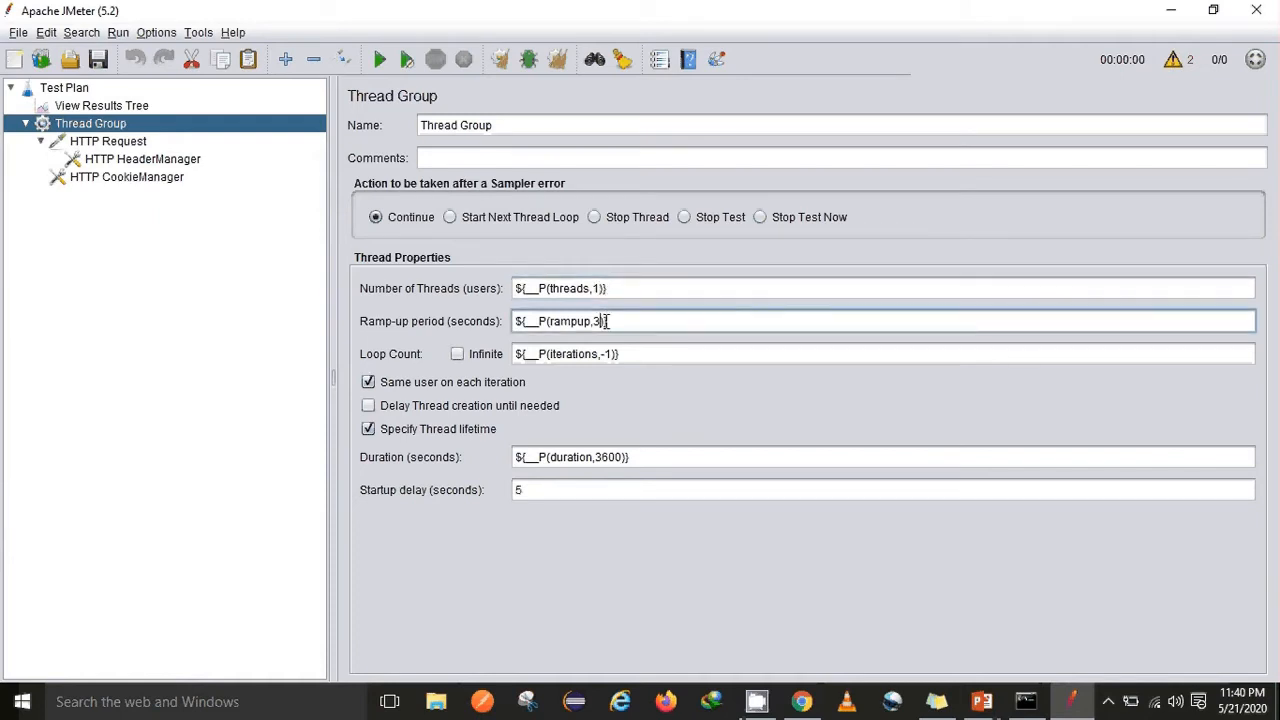
{"action": "left_click", "coordinate": [609, 356]}
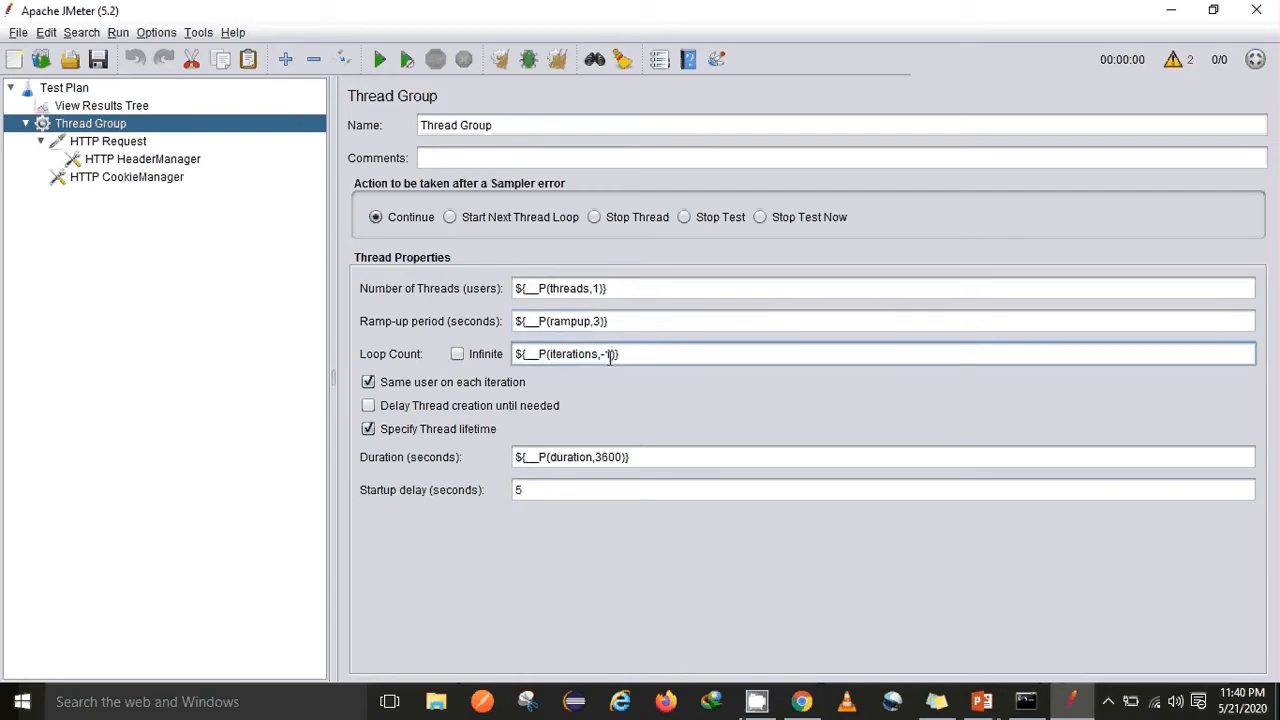
{"action": "key", "text": "BackSpace"}
{"action": "left_click", "coordinate": [369, 430]}
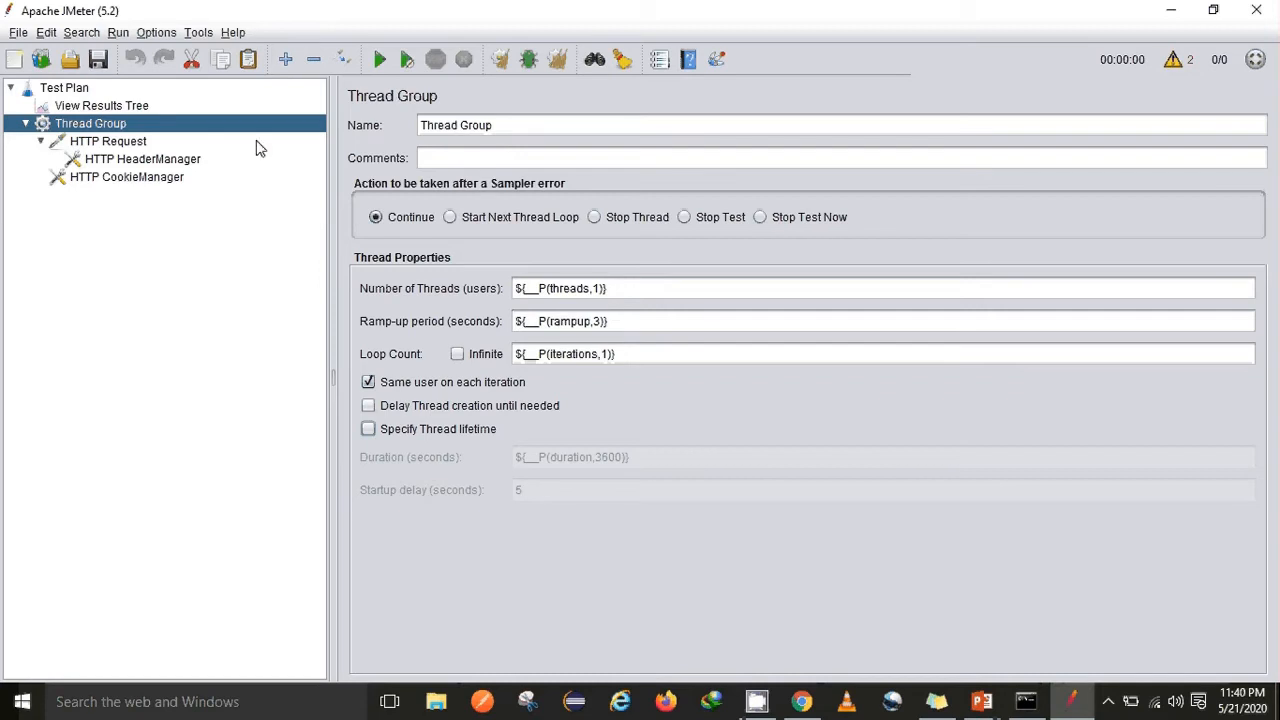
{"action": "left_click", "coordinate": [108, 142]}
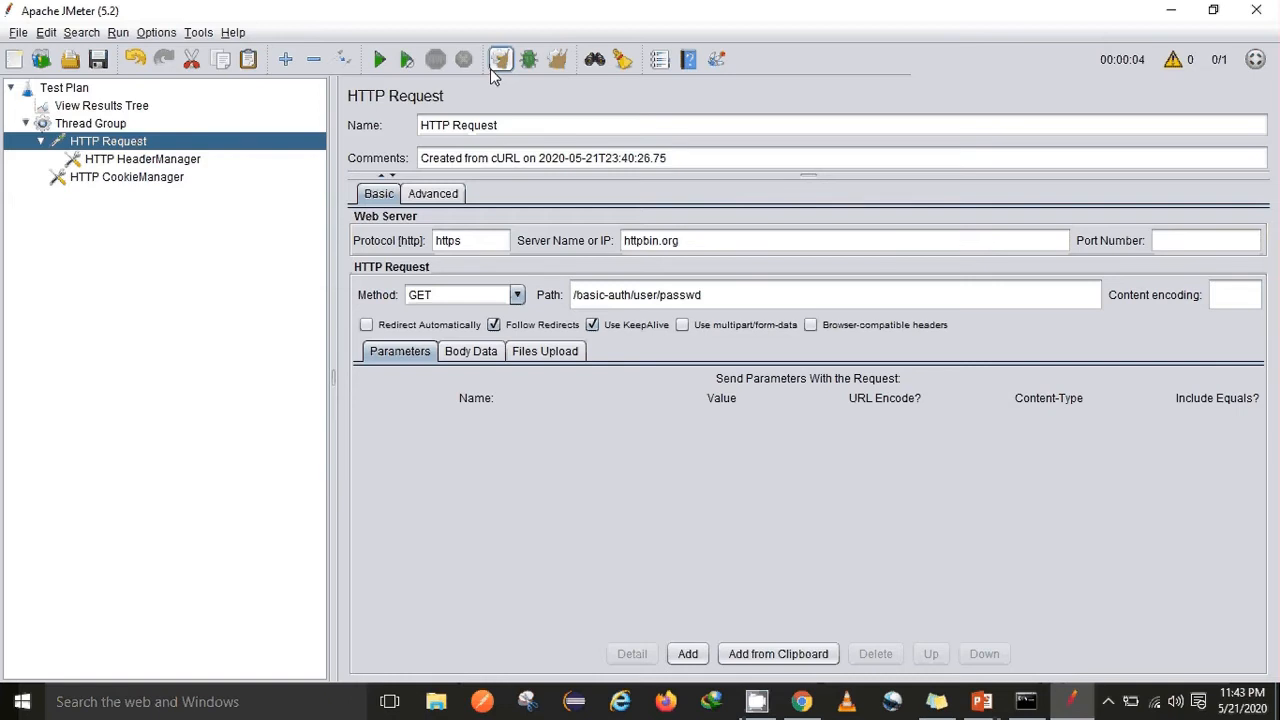
Clear all previous results and start the run without saving the test plan
{"action": "left_click", "coordinate": [562, 67]}
{"action": "left_click", "coordinate": [501, 62]}
{"action": "left_click", "coordinate": [500, 62]}
{"action": "left_click", "coordinate": [381, 64]}
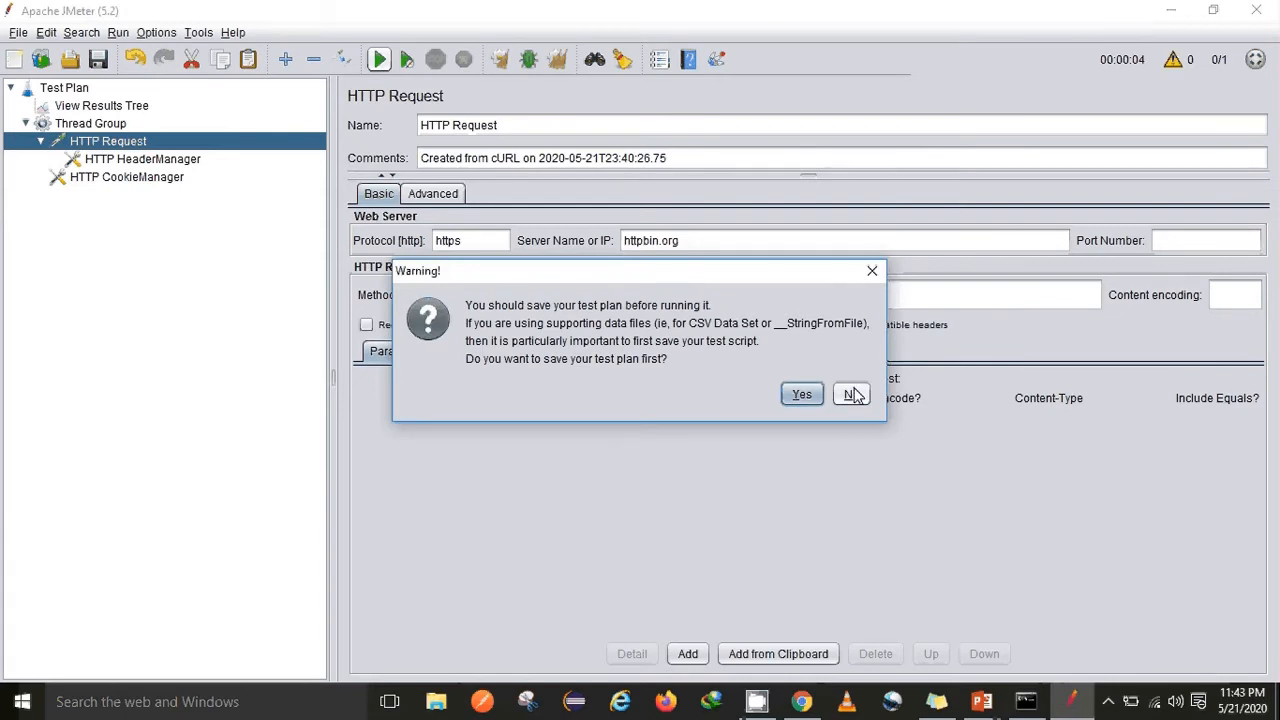
{"action": "left_click", "coordinate": [851, 394]}
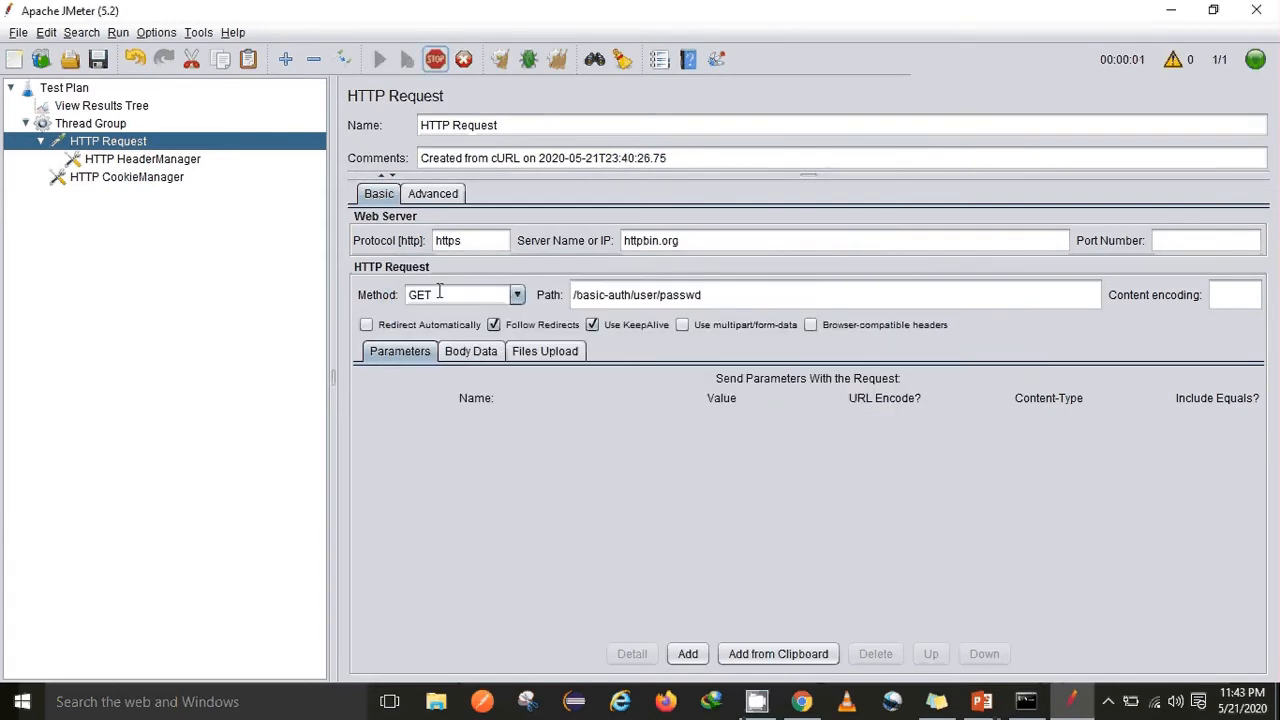
Inspect the HTTP Request result in View Results Tree, confirming the 401 UNAUTHORIZED response
{"action": "left_click", "coordinate": [96, 108]}
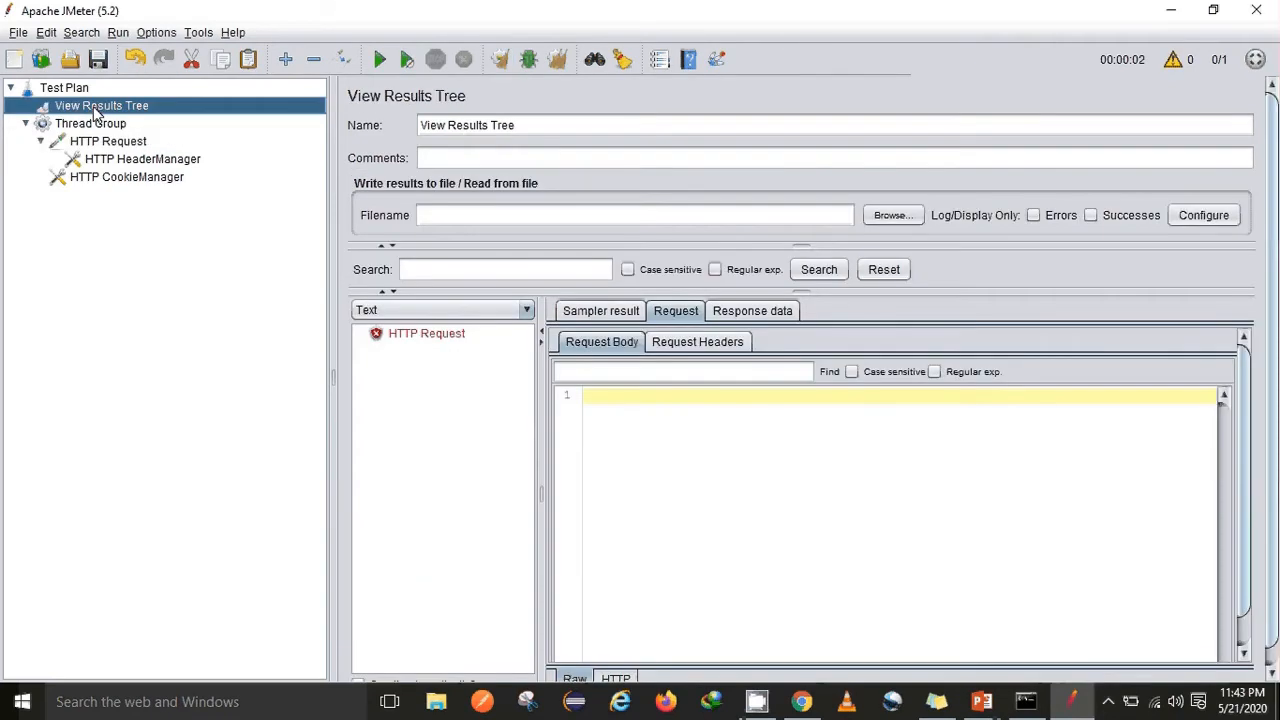
{"action": "left_click", "coordinate": [402, 337]}
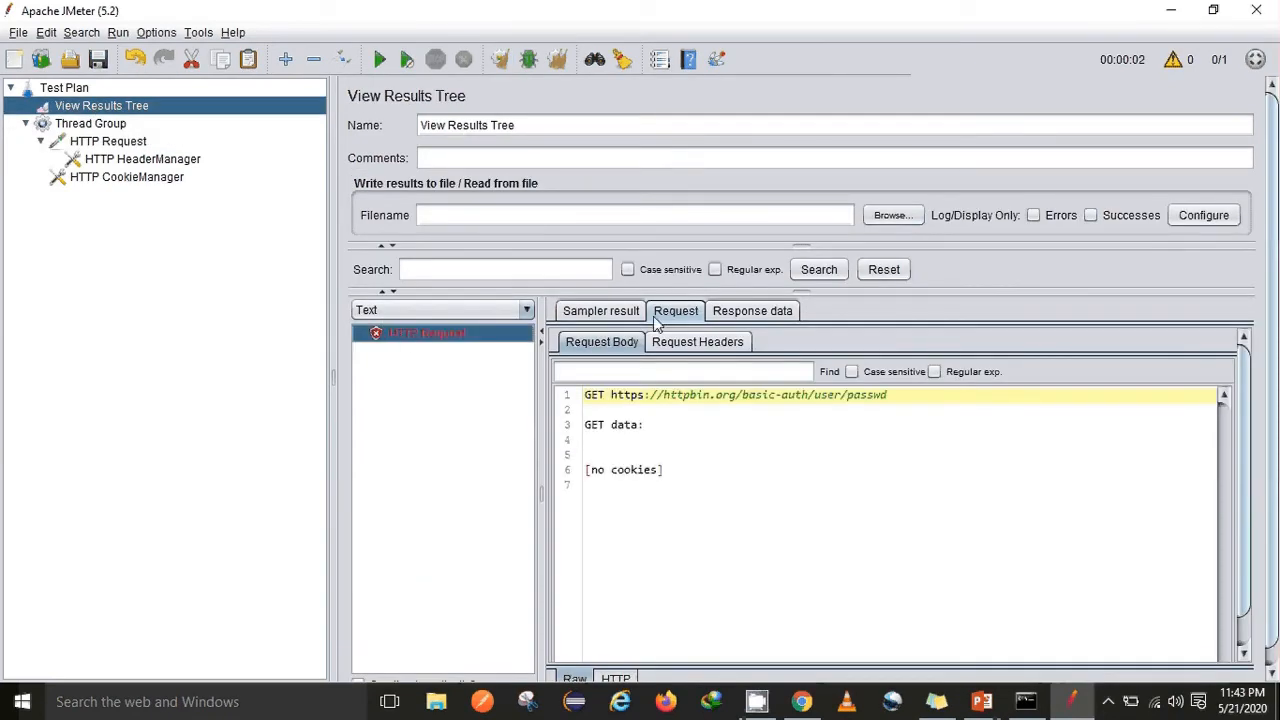
{"action": "left_click", "coordinate": [601, 311]}
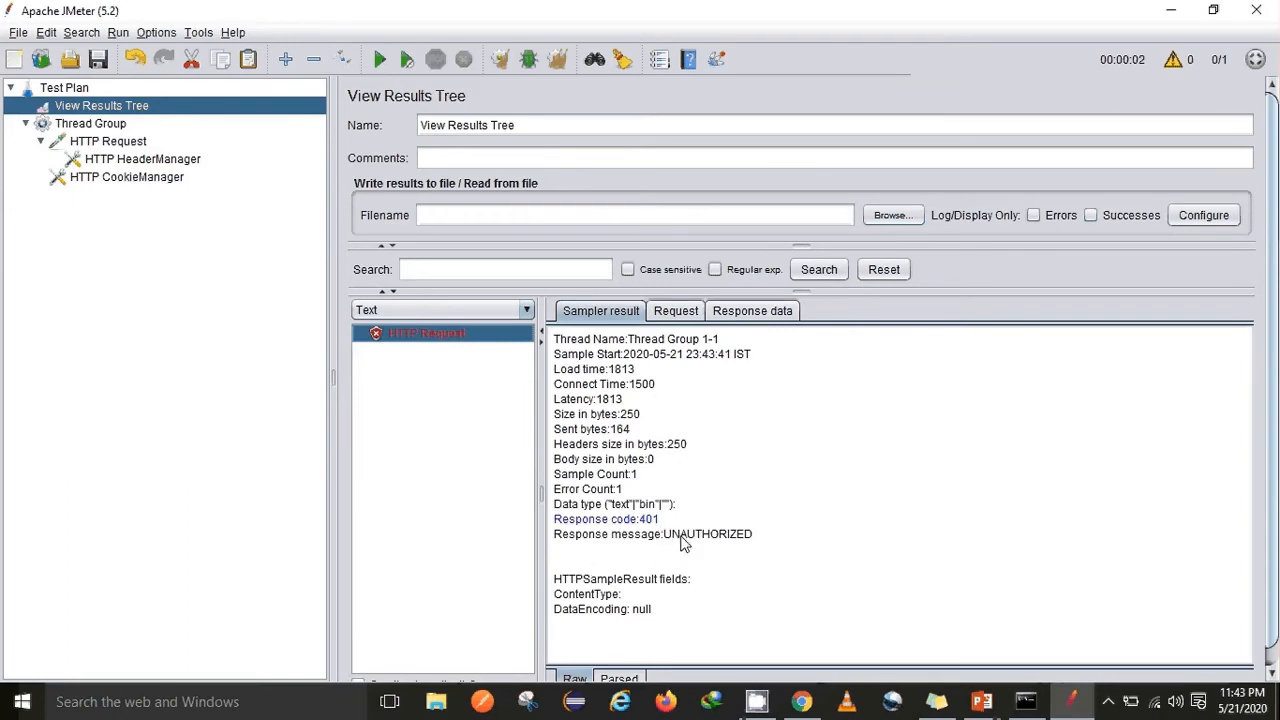
{"action": "left_click_drag", "start_coordinate": [752, 536], "coordinate": [670, 542]}
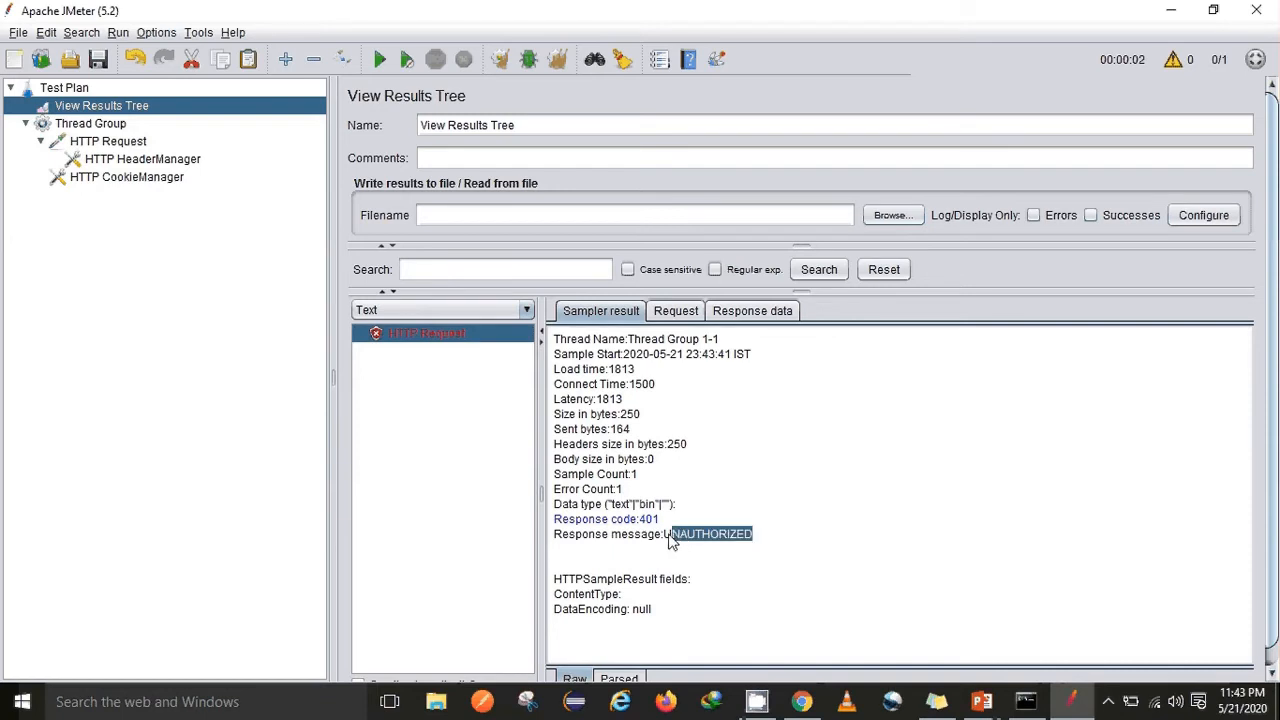
{"action": "left_click", "coordinate": [78, 90]}
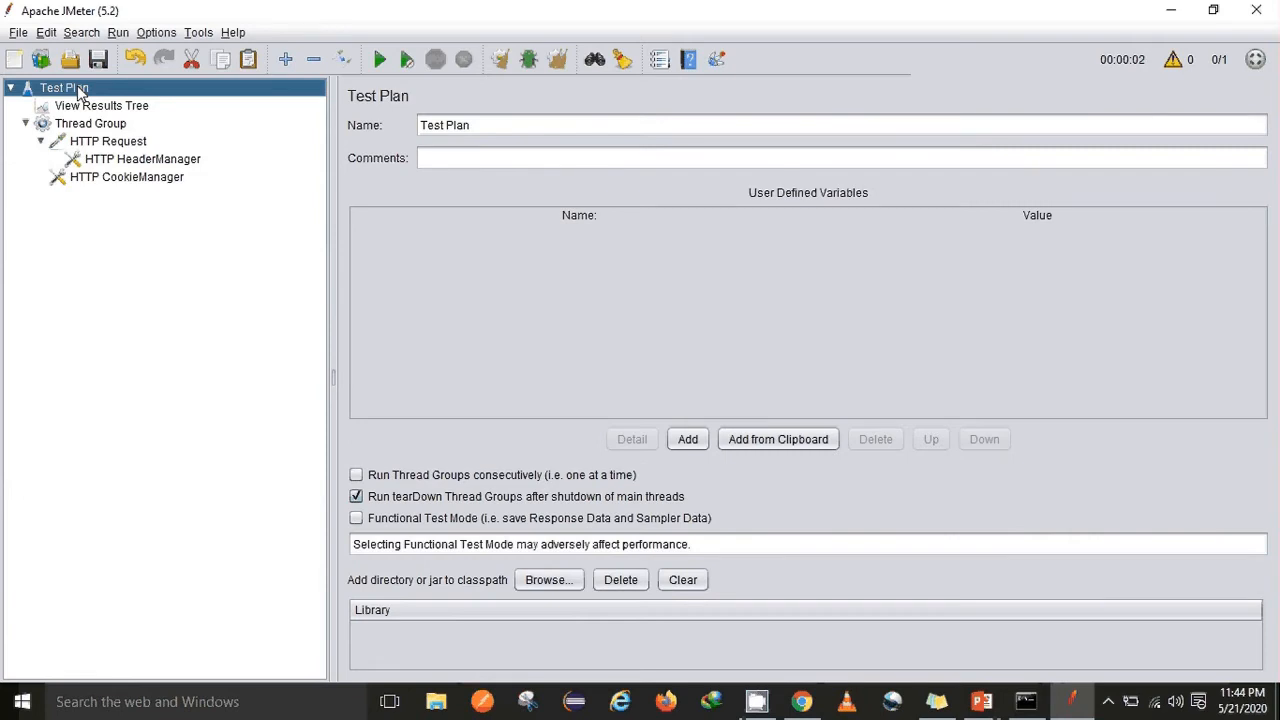
{"action": "key", "text": "alt+Tab"}
{"action": "key", "text": "alt+Tab"}
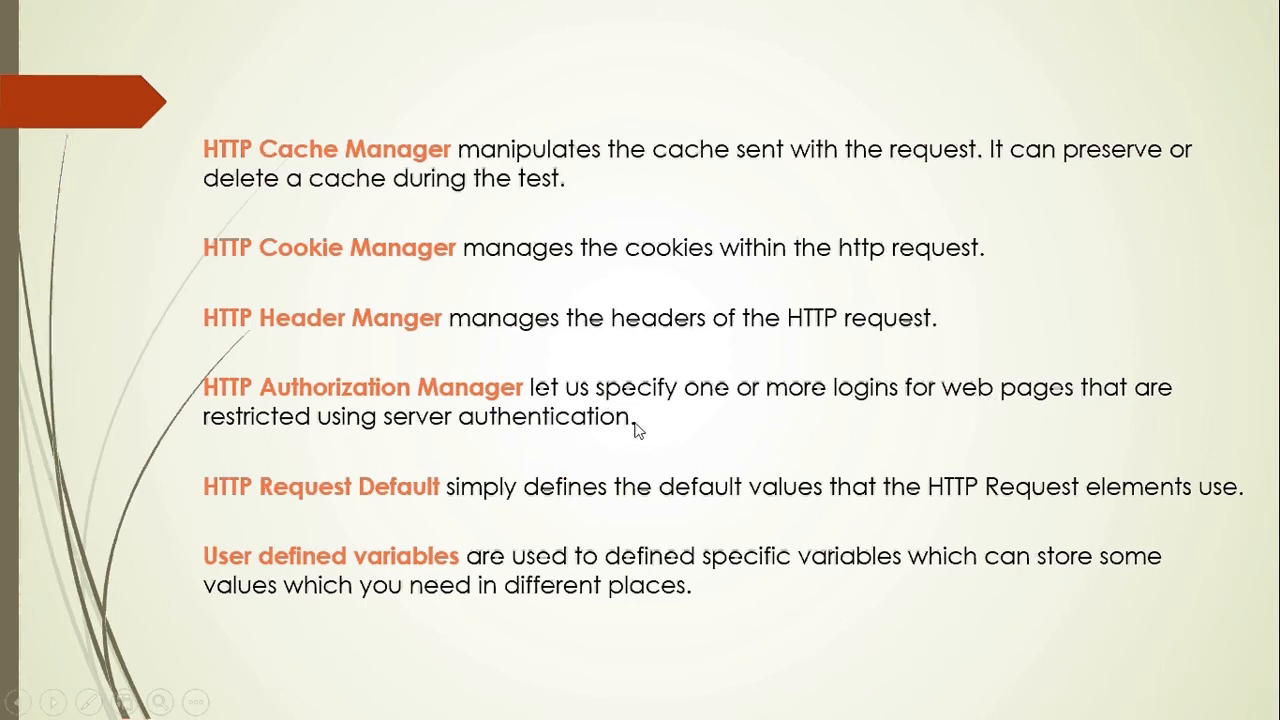
{"action": "key", "text": "alt+Tab"}
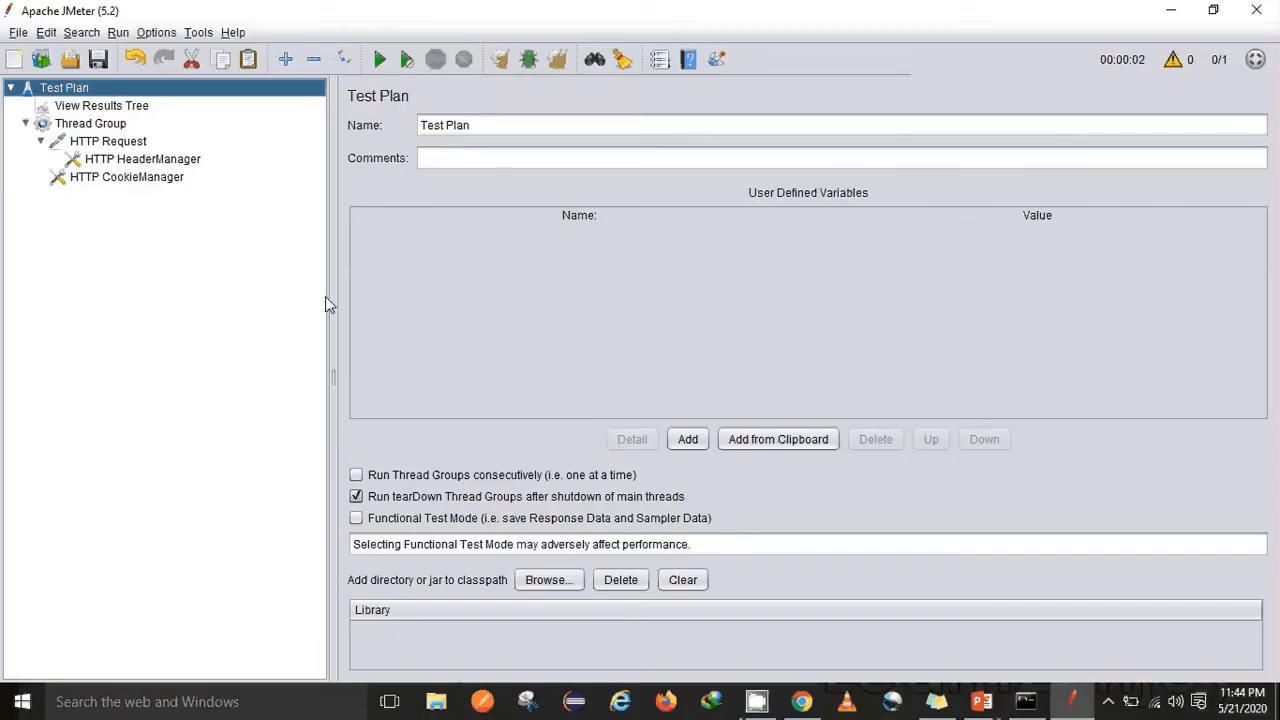
Review the imported Thread Group, HTTP Request, HeaderManager and CookieManager settings
{"action": "left_click", "coordinate": [109, 126]}
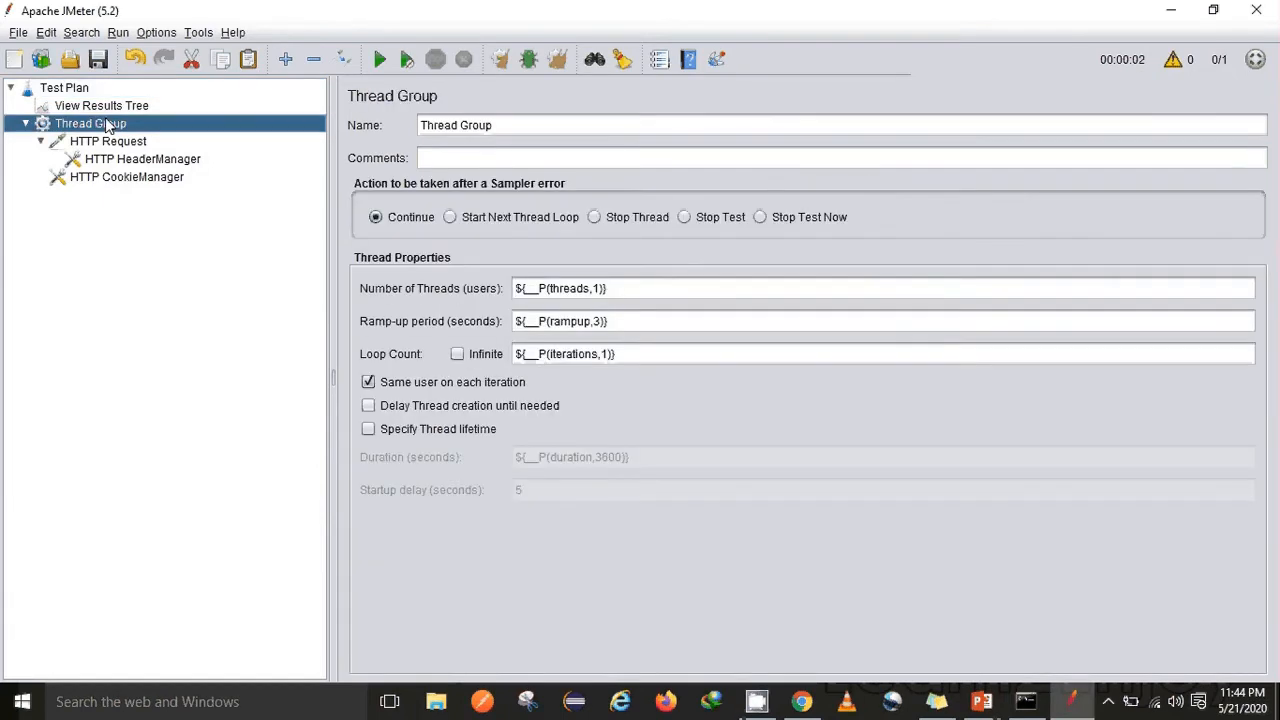
{"action": "left_click", "coordinate": [104, 146]}
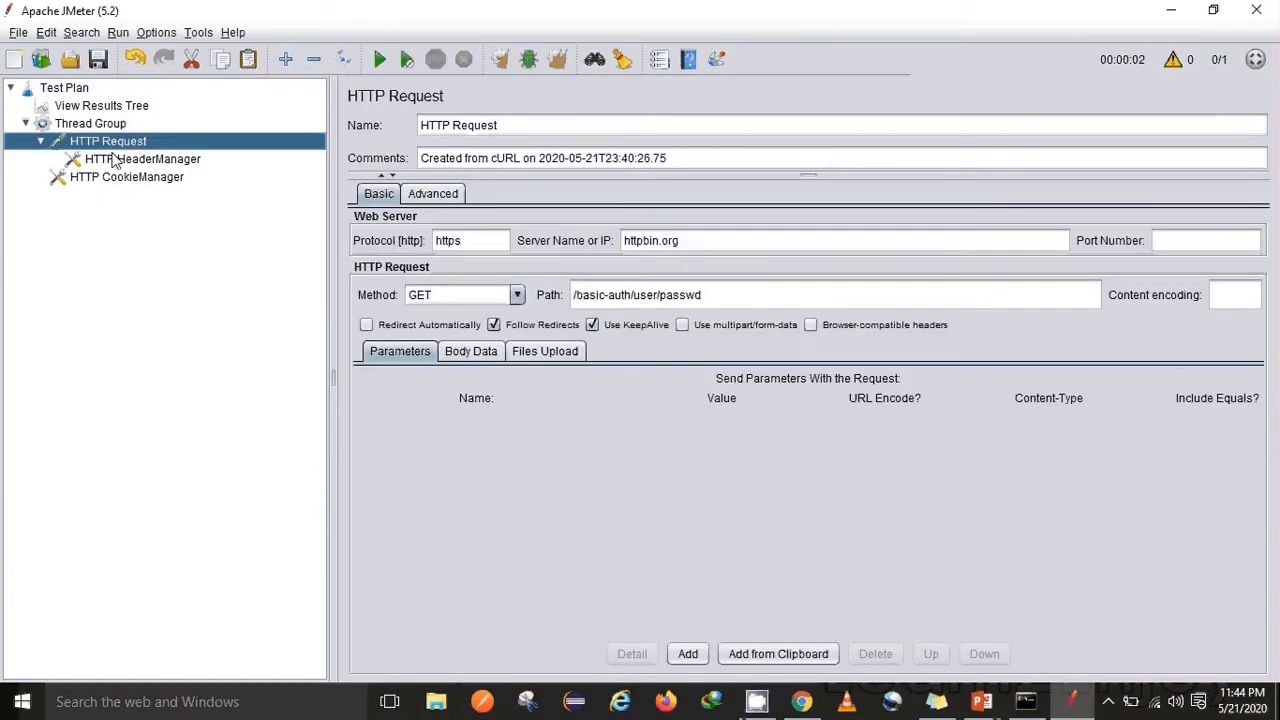
{"action": "left_click", "coordinate": [115, 165]}
{"action": "left_click", "coordinate": [110, 178]}
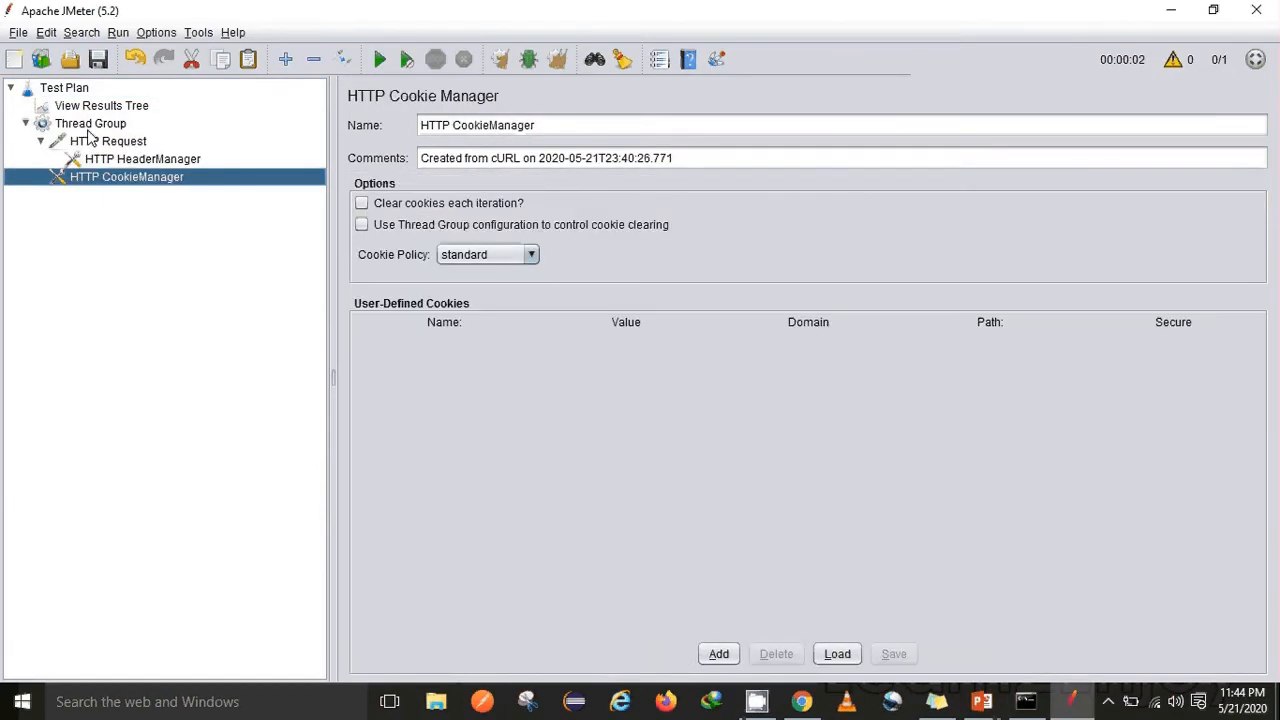
Add an HTTP Authorization Manager config element to the Test Plan
{"action": "right_click", "coordinate": [74, 93]}
{"action": "mouse_move", "coordinate": [211, 107]}
{"action": "mouse_move", "coordinate": [415, 112]}
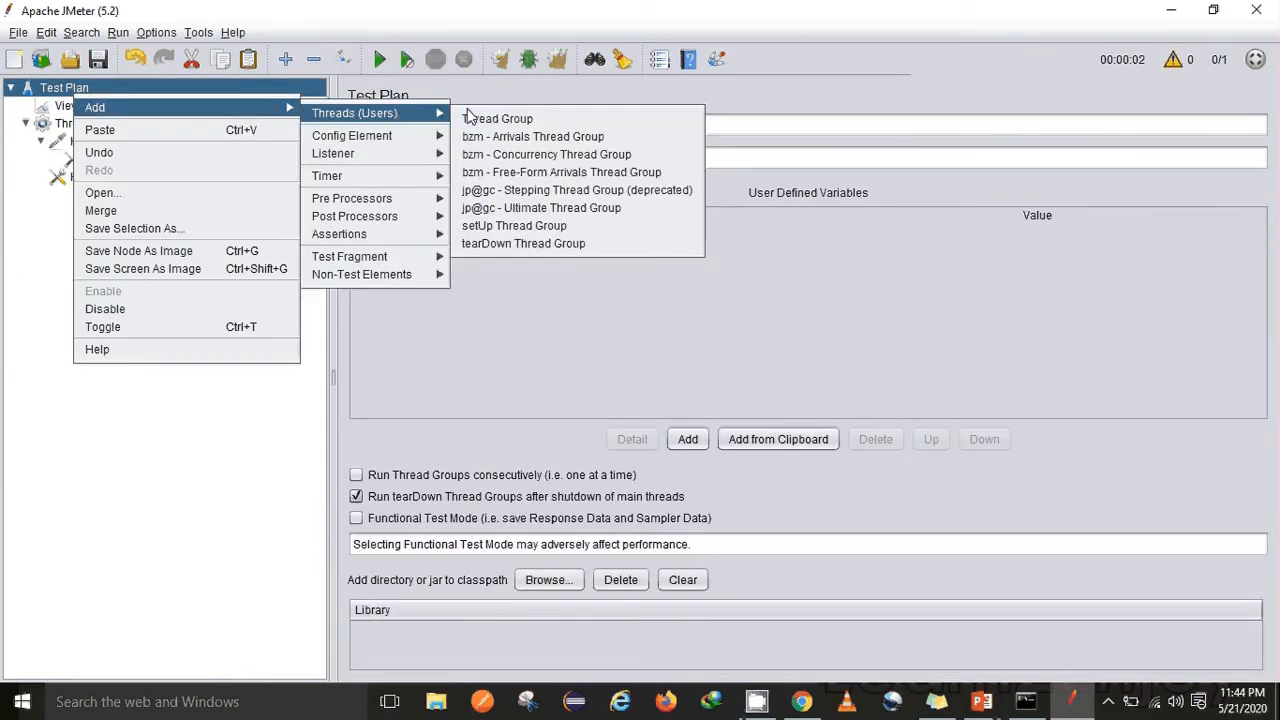
{"action": "mouse_move", "coordinate": [370, 140]}
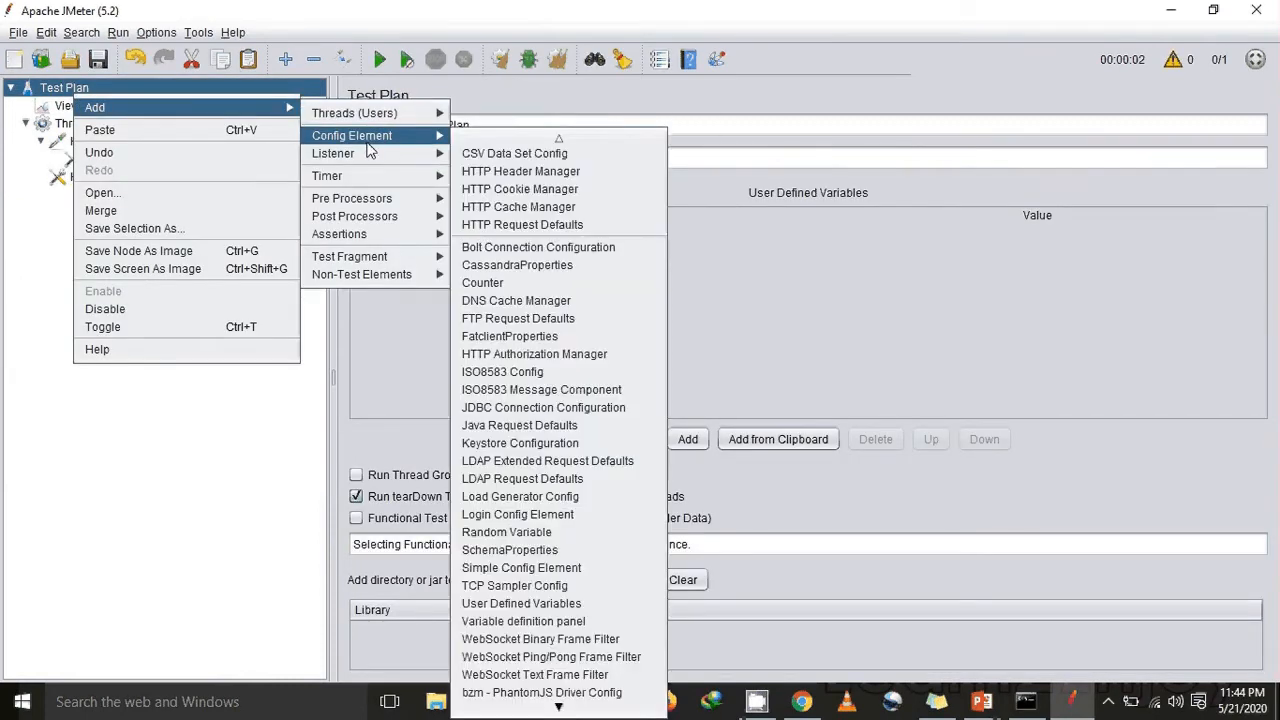
{"action": "left_click", "coordinate": [530, 356]}
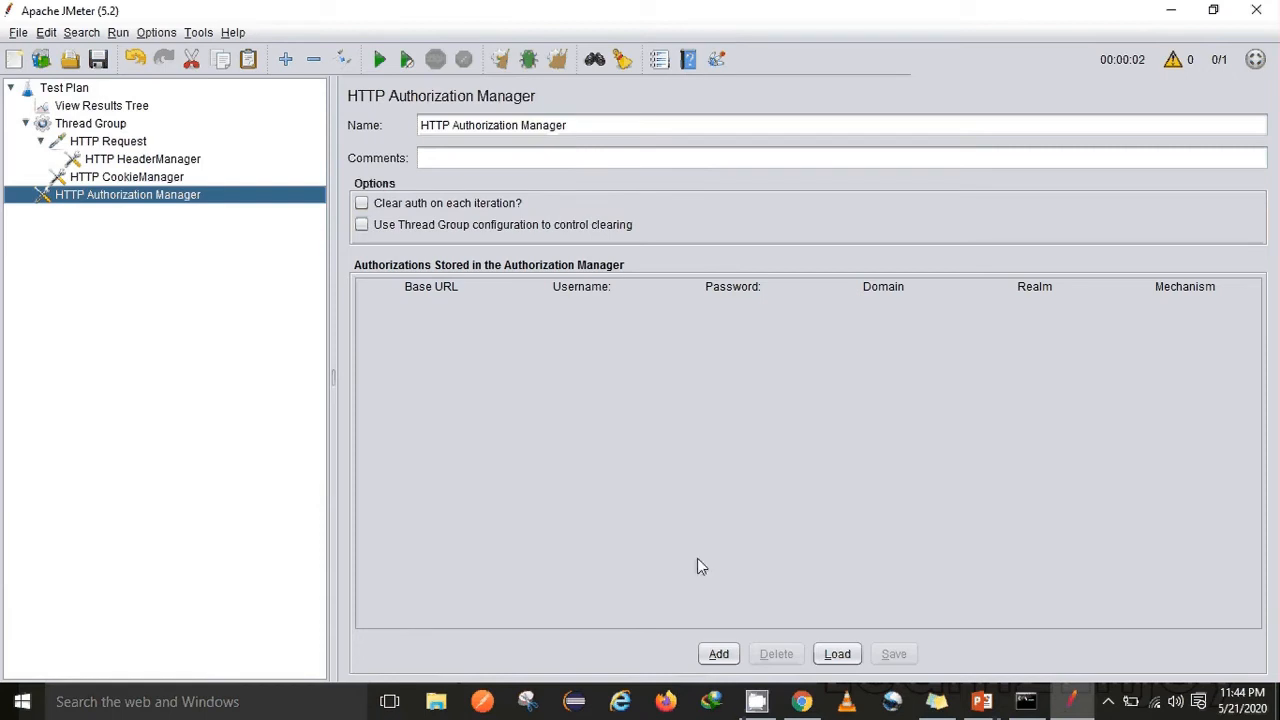
Add an authorization row and set its mechanism to BASIC_DIGEST
{"action": "left_click", "coordinate": [718, 655]}
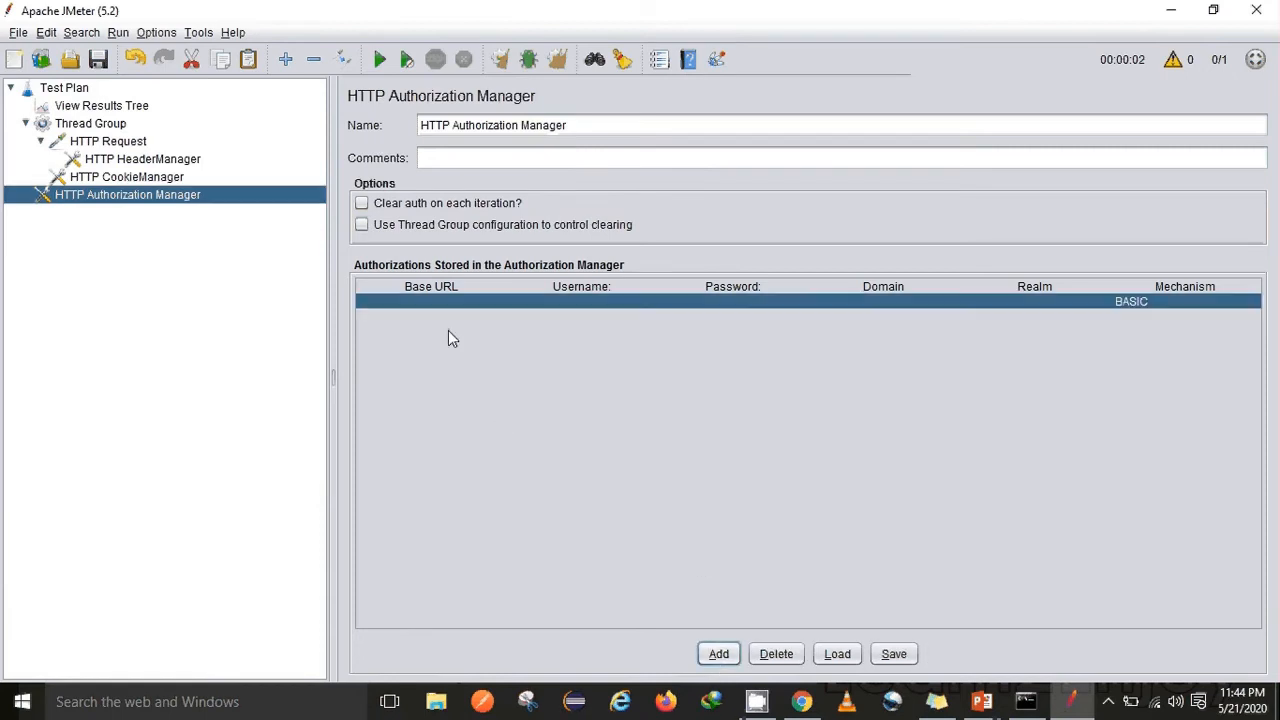
{"action": "left_click", "coordinate": [551, 308]}
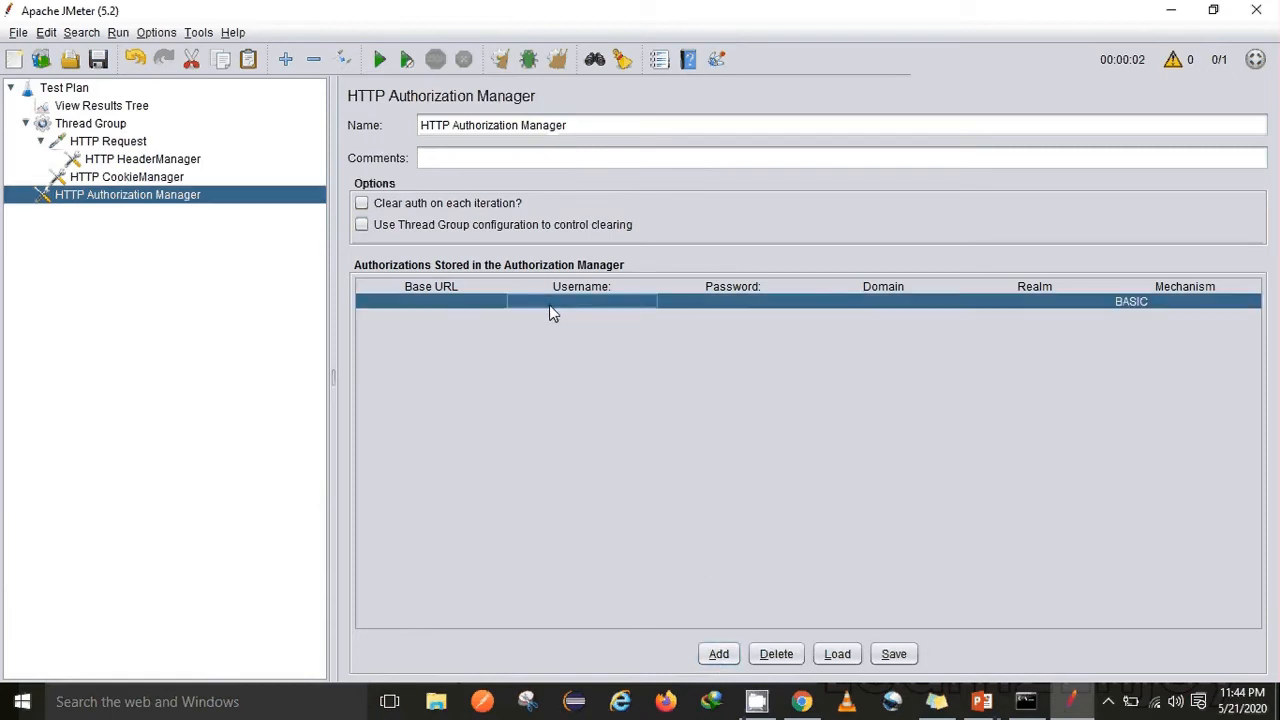
{"action": "double_click", "coordinate": [727, 312]}
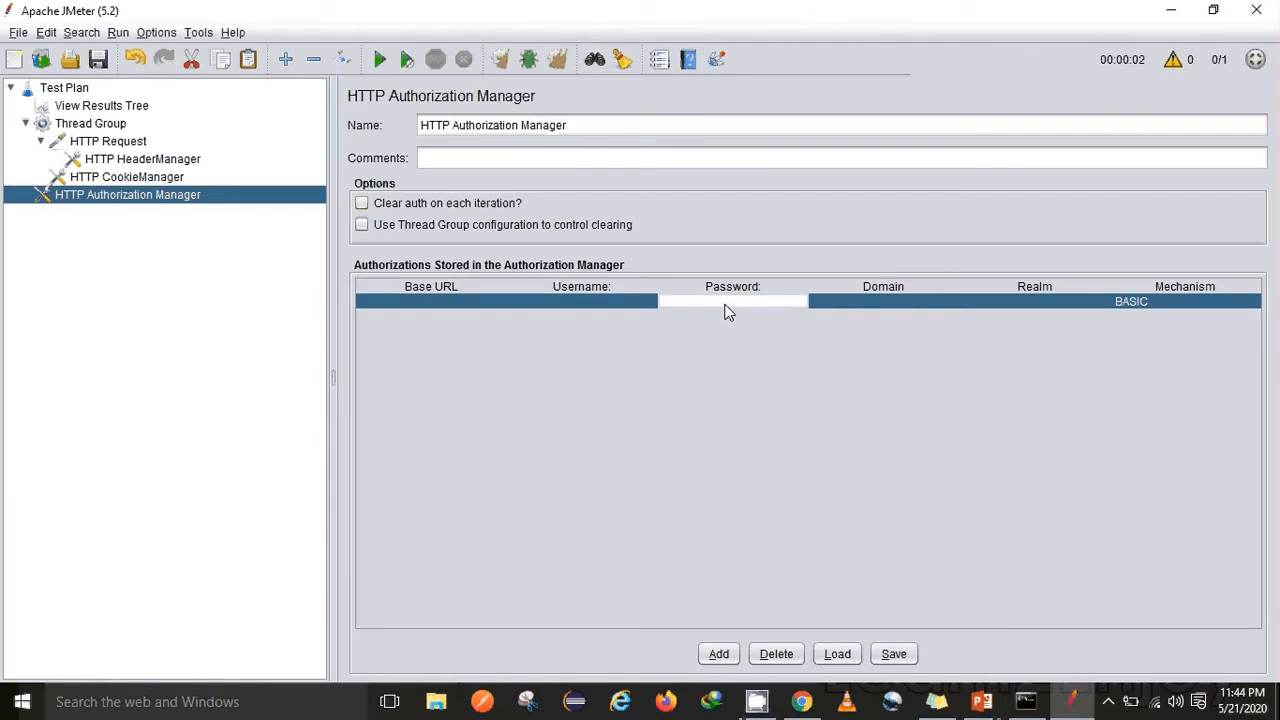
{"action": "left_click", "coordinate": [1186, 306]}
{"action": "left_click", "coordinate": [1186, 306]}
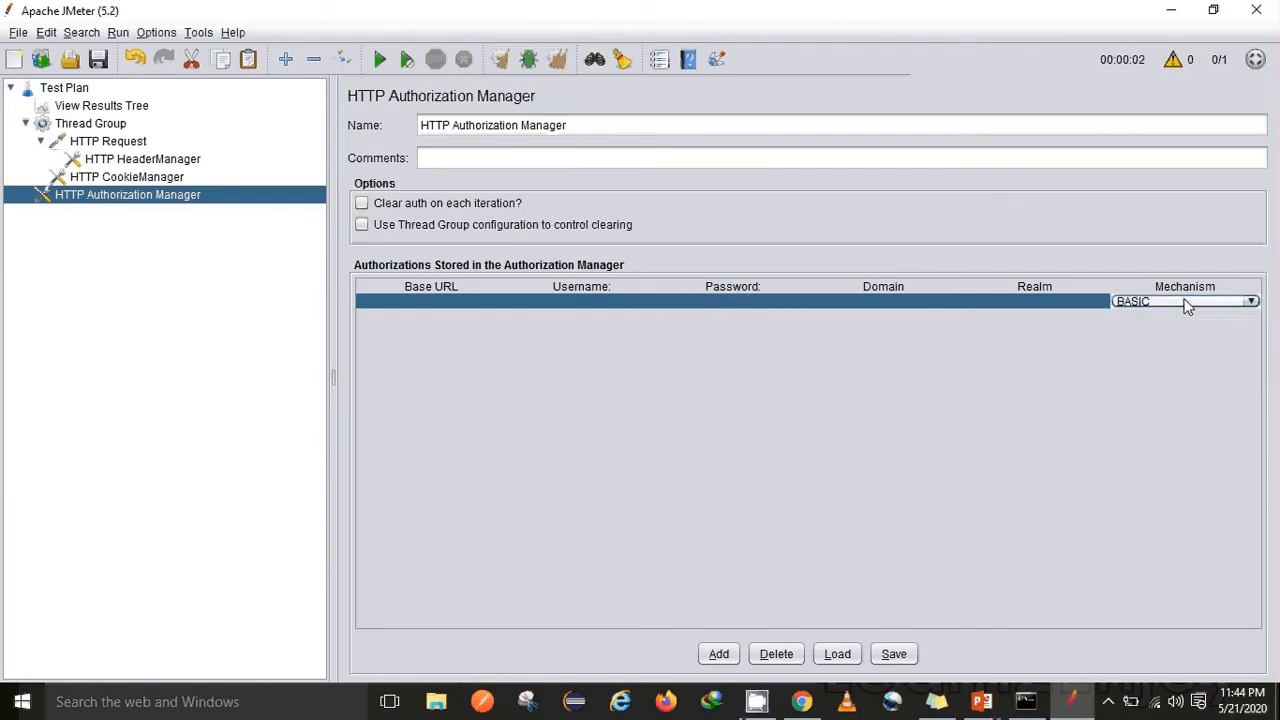
{"action": "left_click", "coordinate": [1180, 303]}
{"action": "left_click", "coordinate": [1178, 313]}
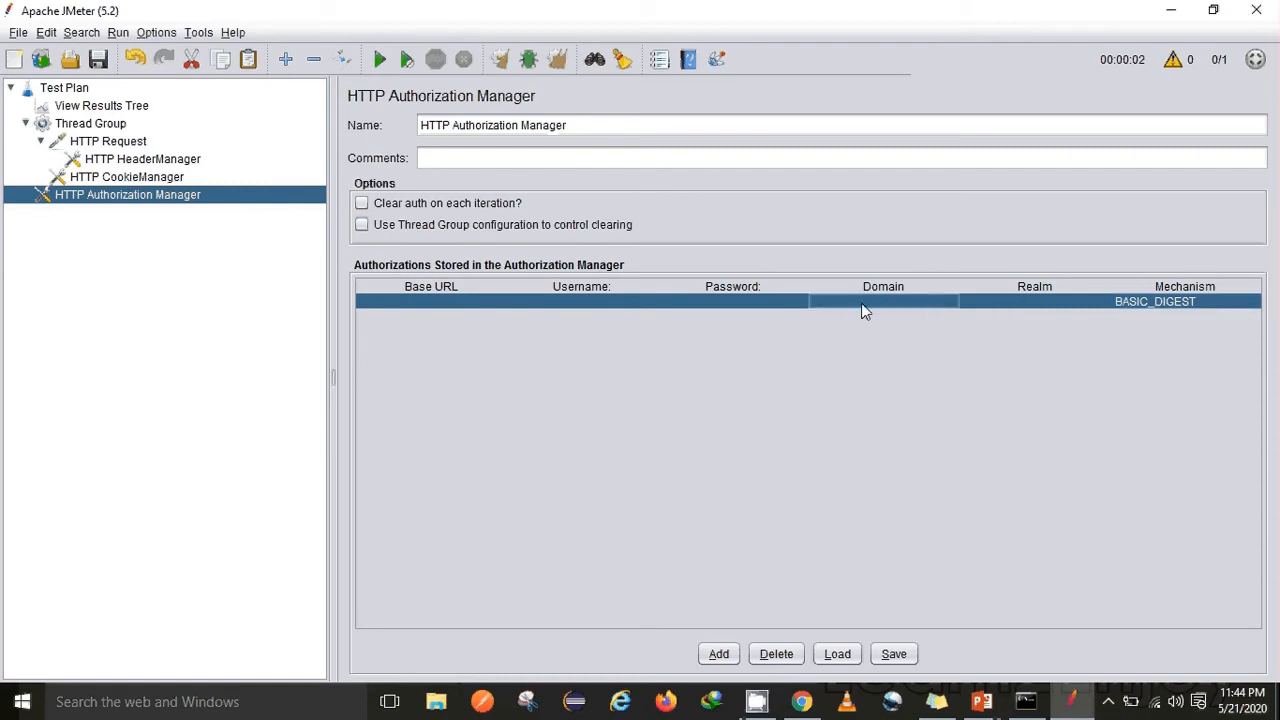
Enter the test password and username in the new authorization row
{"action": "left_click", "coordinate": [750, 309]}
{"action": "left_click", "coordinate": [748, 301]}
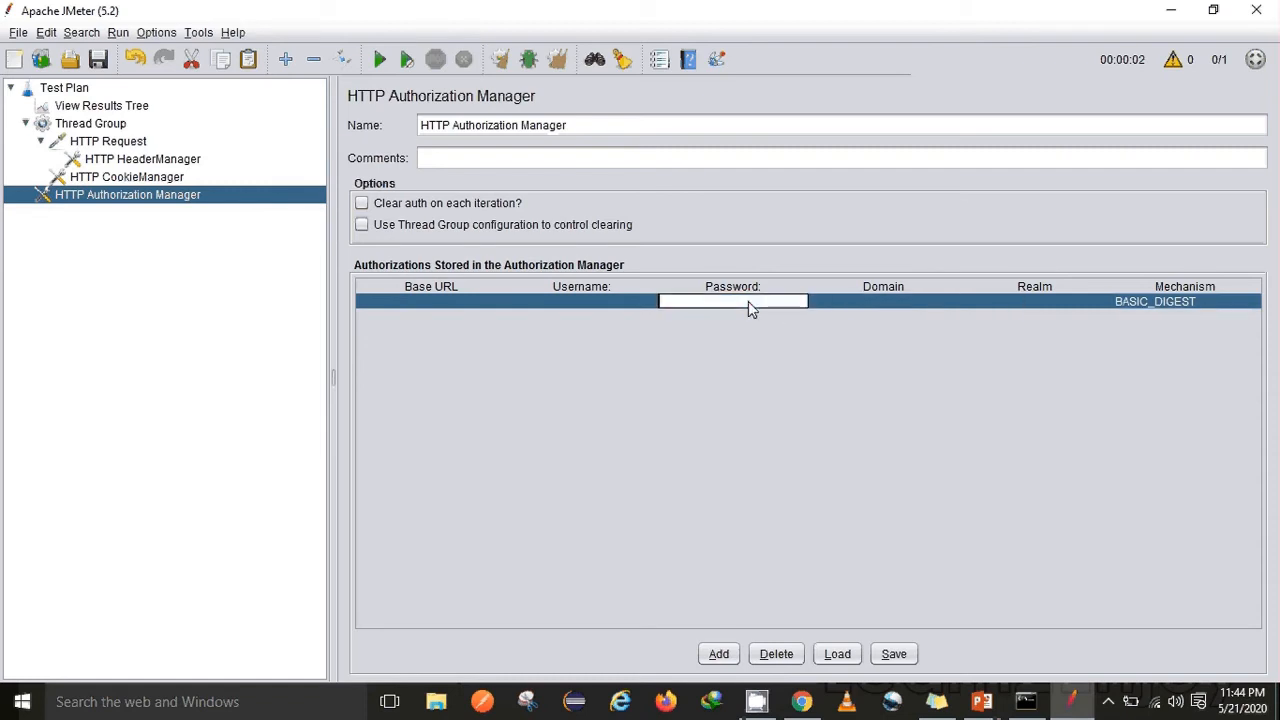
{"action": "type", "text": "passwd"}
{"action": "left_click", "coordinate": [641, 299]}
{"action": "type", "text": "user"}
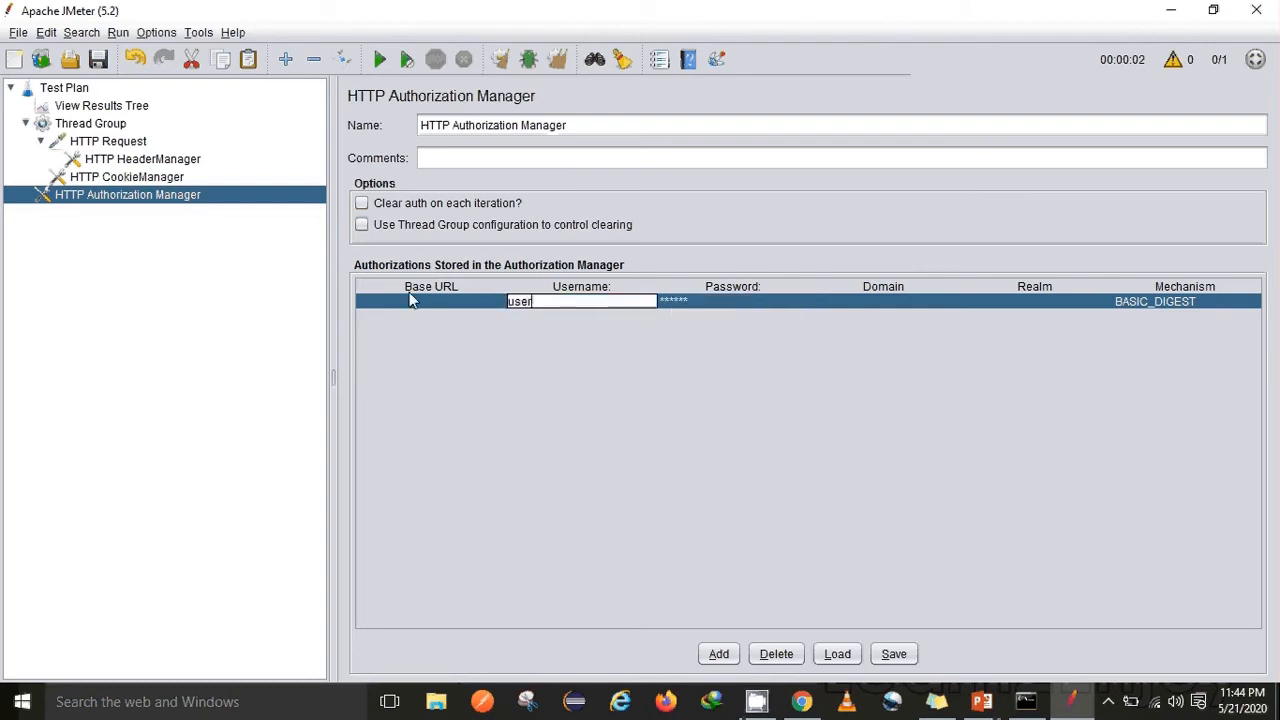
{"action": "left_click", "coordinate": [410, 305]}
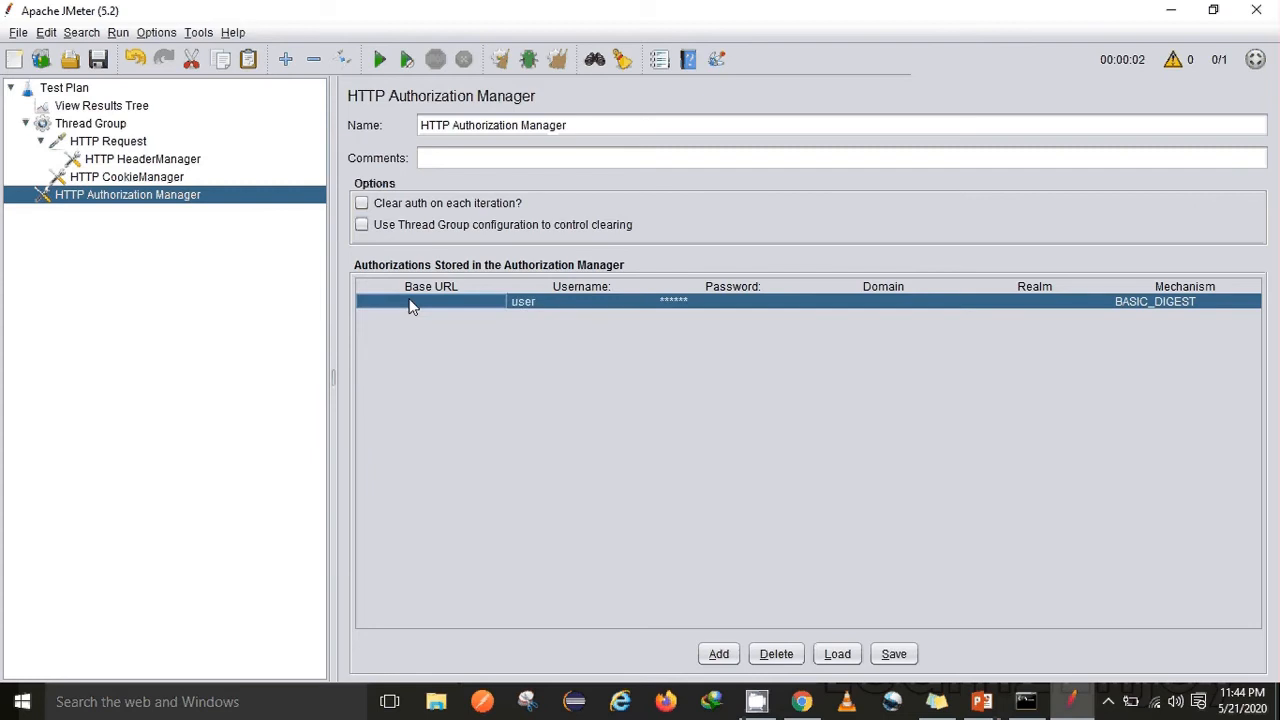
{"action": "left_click", "coordinate": [108, 110]}
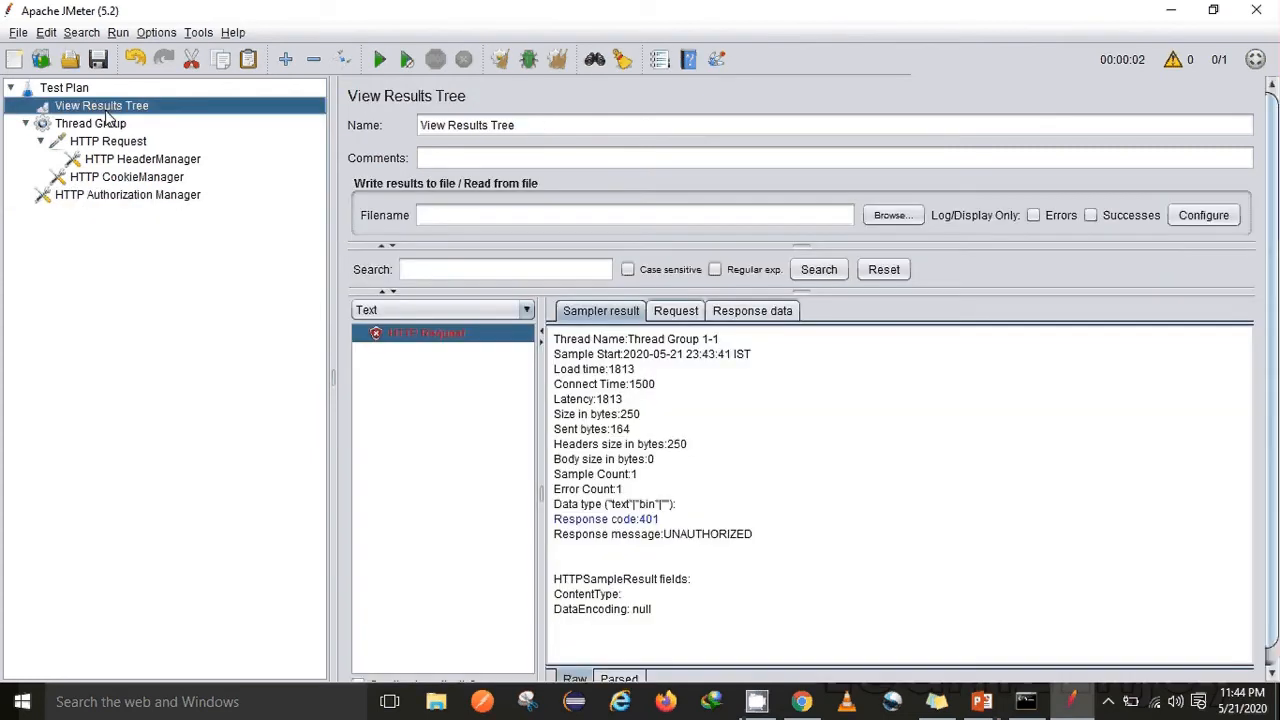
{"action": "left_click", "coordinate": [676, 311]}
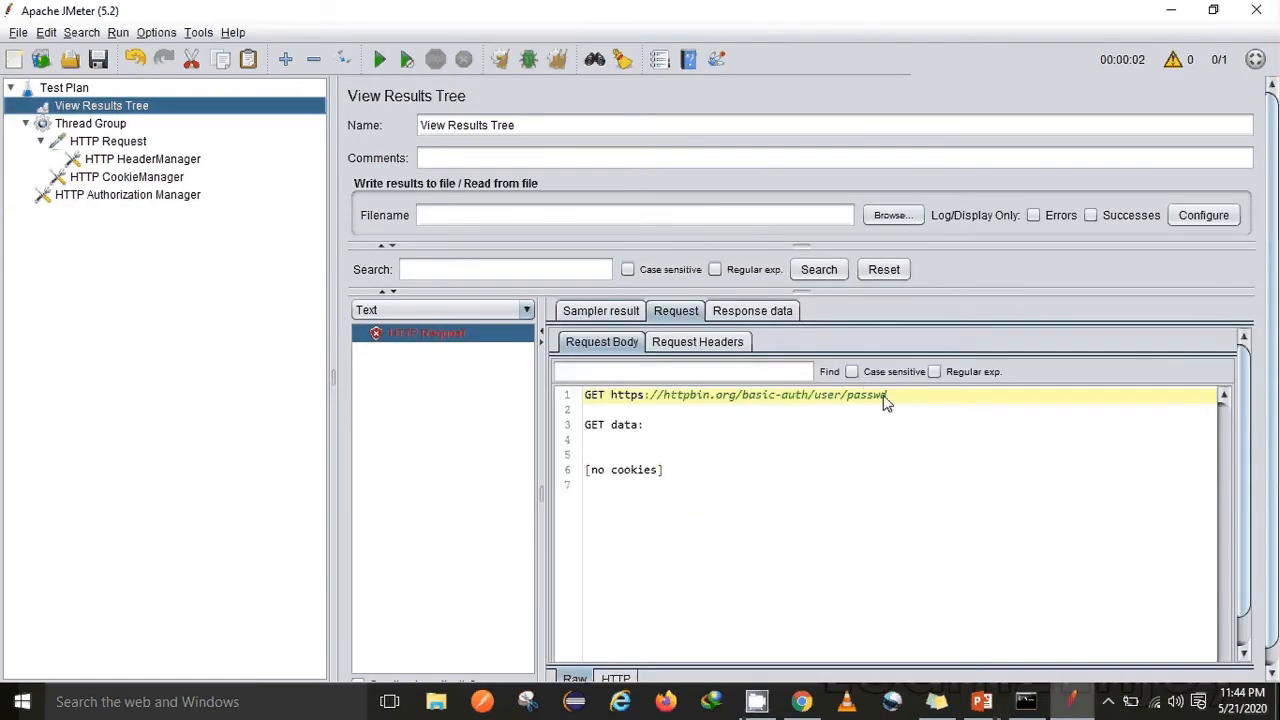
{"action": "left_click_drag", "start_coordinate": [887, 396], "coordinate": [614, 398]}
{"action": "left_click", "coordinate": [110, 194]}
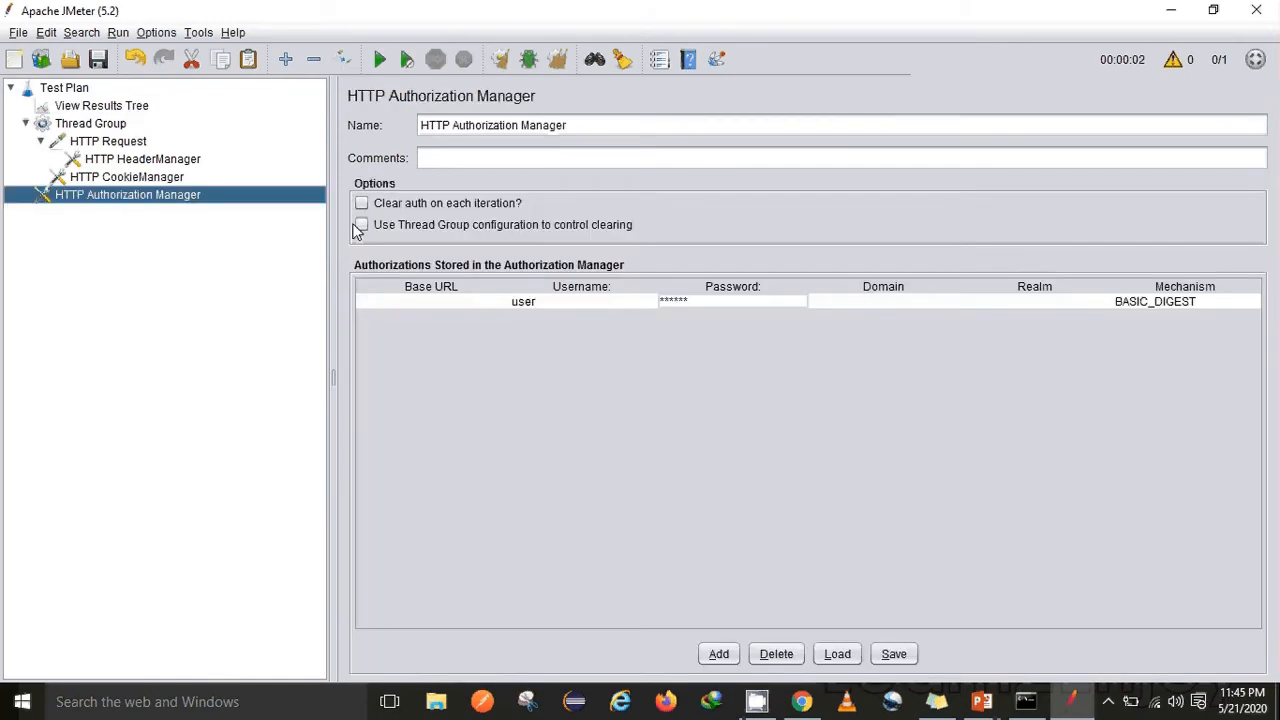
{"action": "double_click", "coordinate": [441, 308]}
{"action": "key", "text": "ctrl+v"}
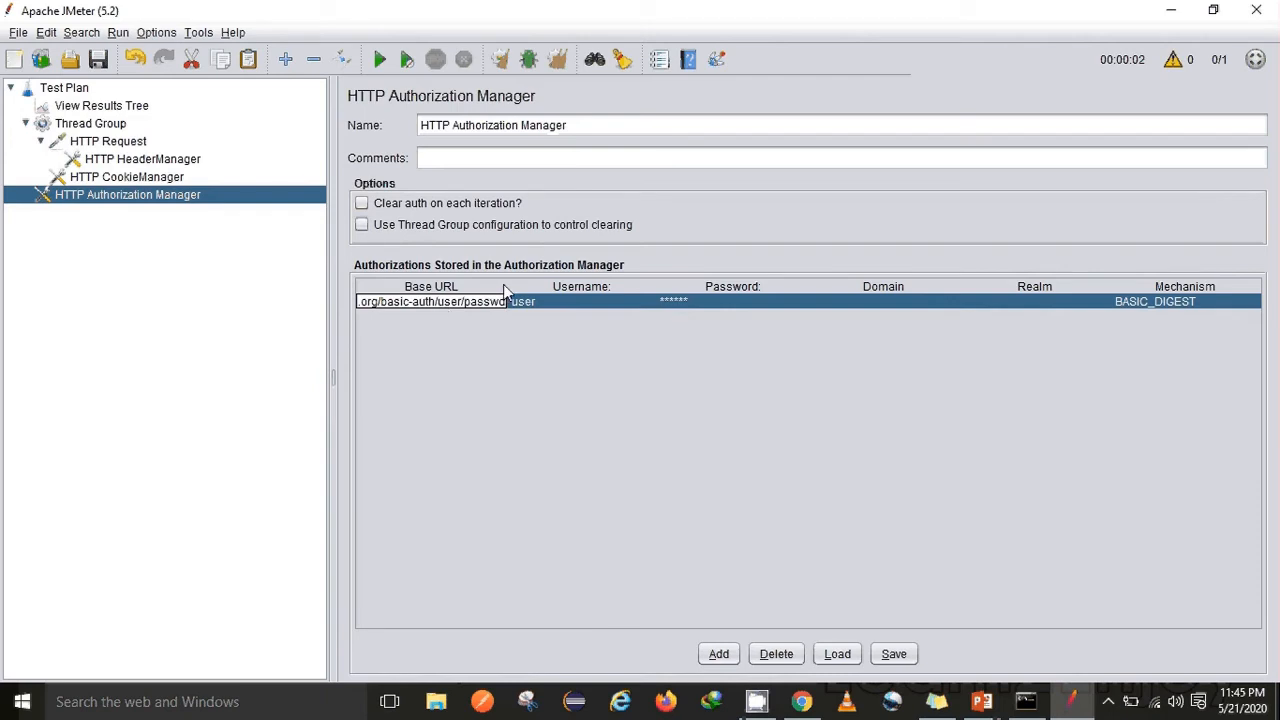
{"action": "left_click_drag", "start_coordinate": [508, 285], "coordinate": [604, 288]}
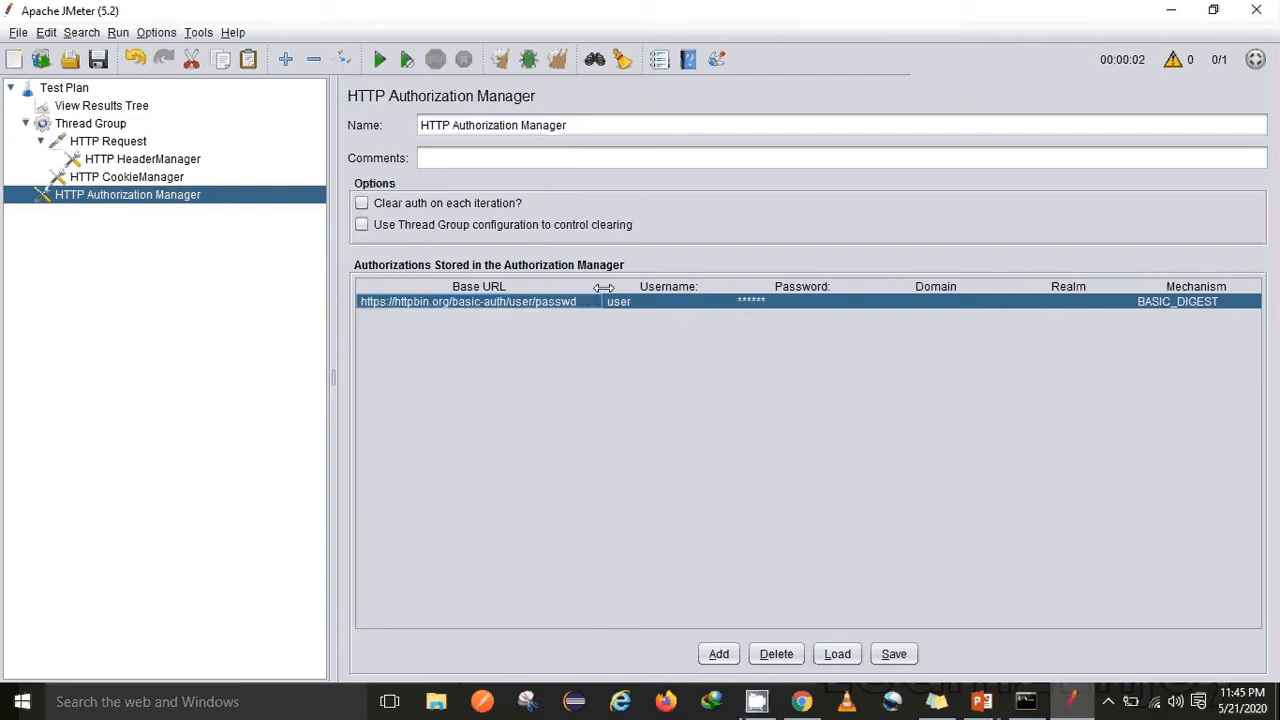
Clear all previous results and start a new test run
{"action": "left_click", "coordinate": [561, 62]}
{"action": "left_click", "coordinate": [503, 62]}
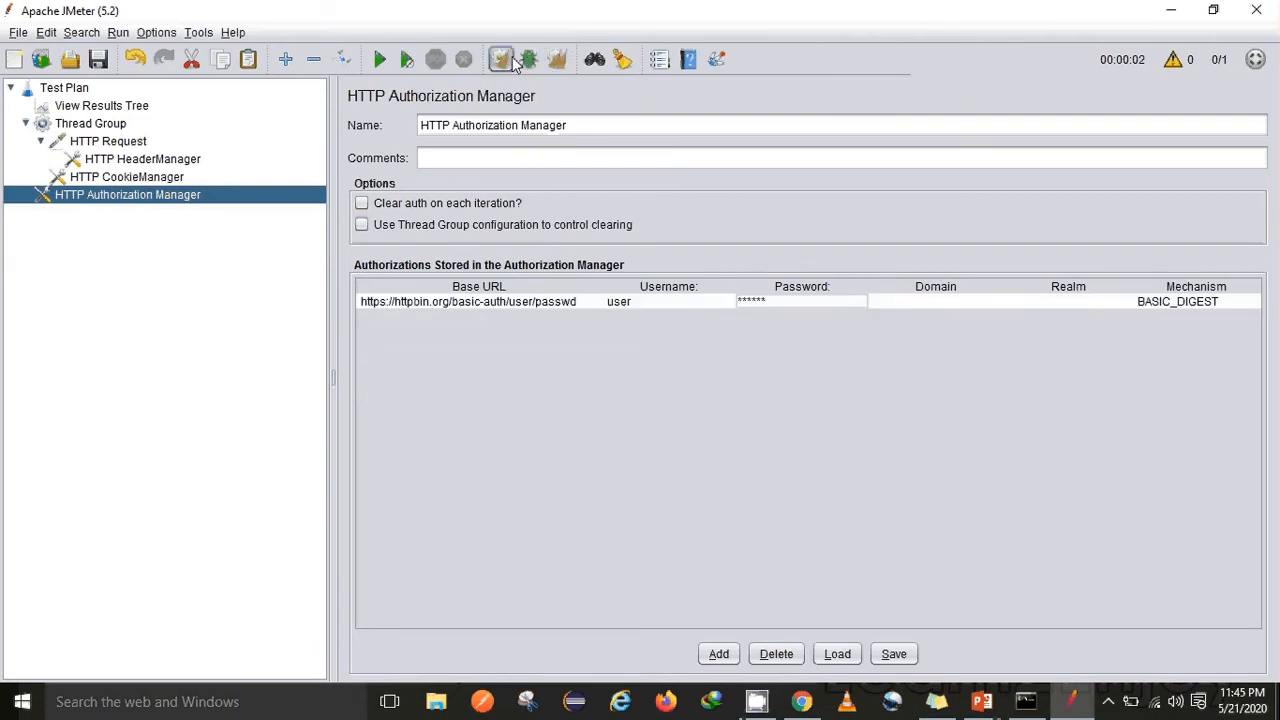
{"action": "left_click", "coordinate": [380, 59]}
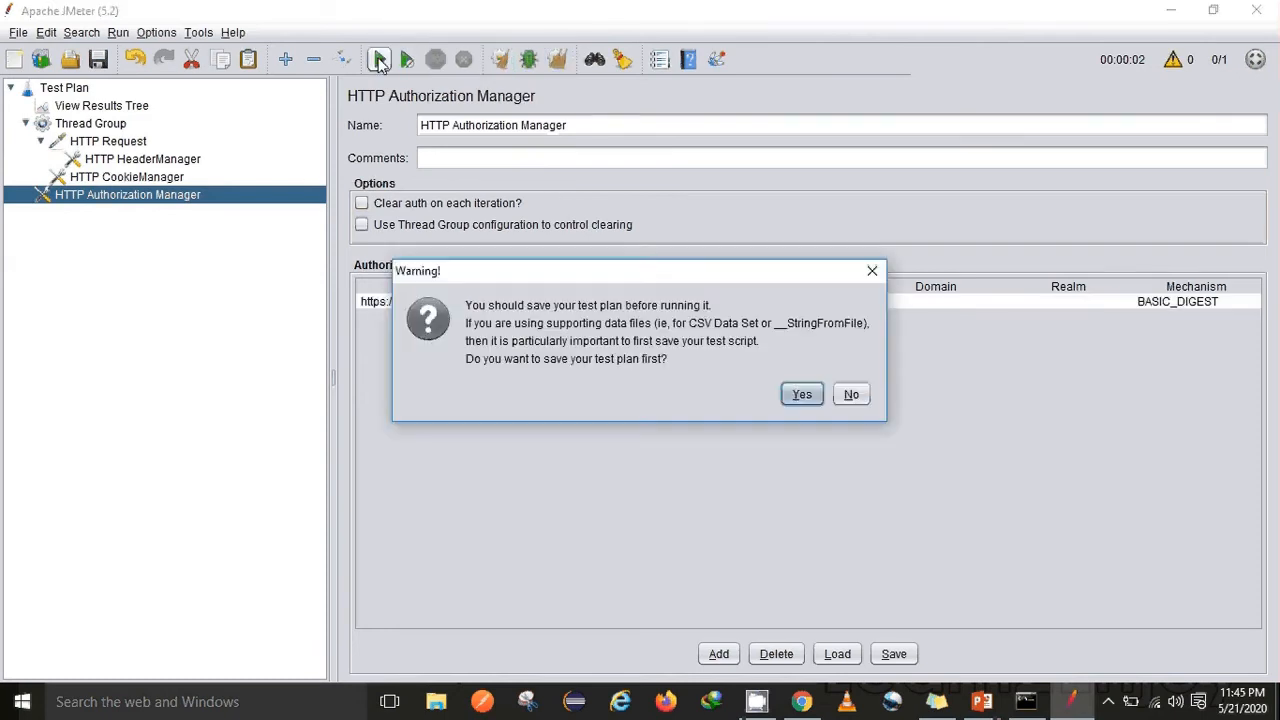
Run without saving and confirm 200 OK, authenticated true, and the Basic Authorization request header
{"action": "left_click", "coordinate": [851, 395]}
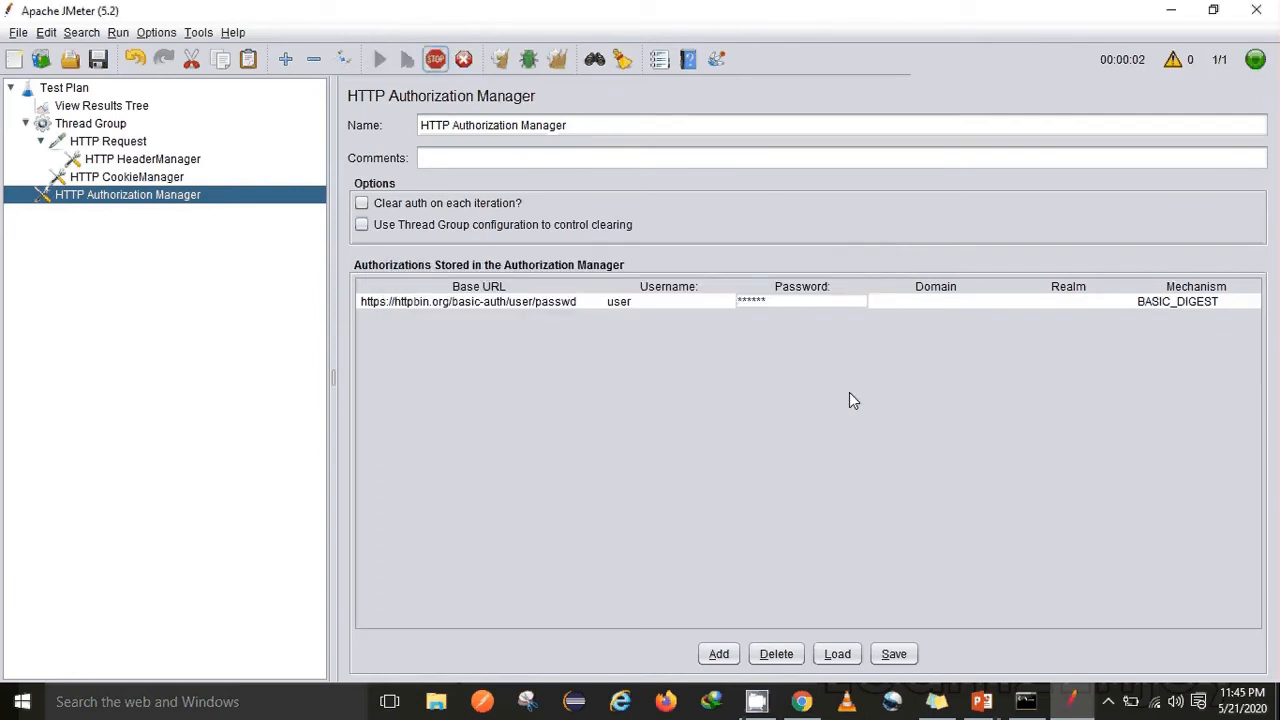
{"action": "left_click", "coordinate": [85, 108]}
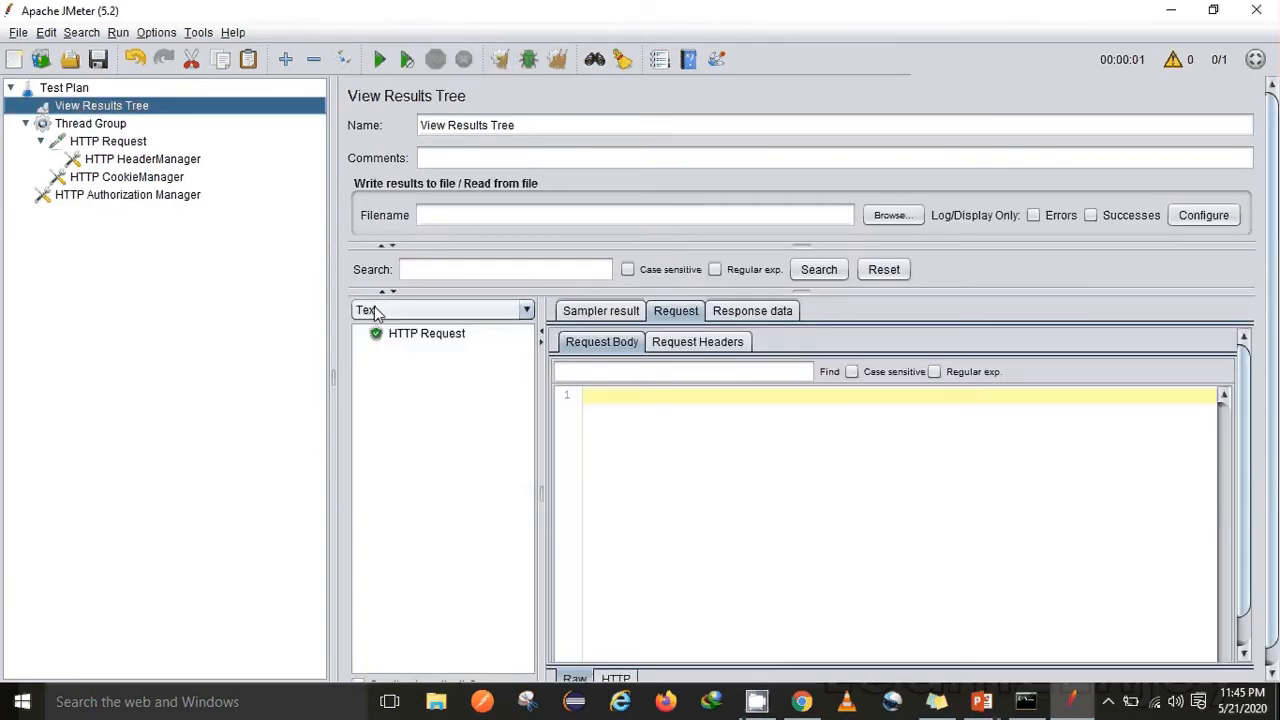
{"action": "left_click", "coordinate": [412, 340]}
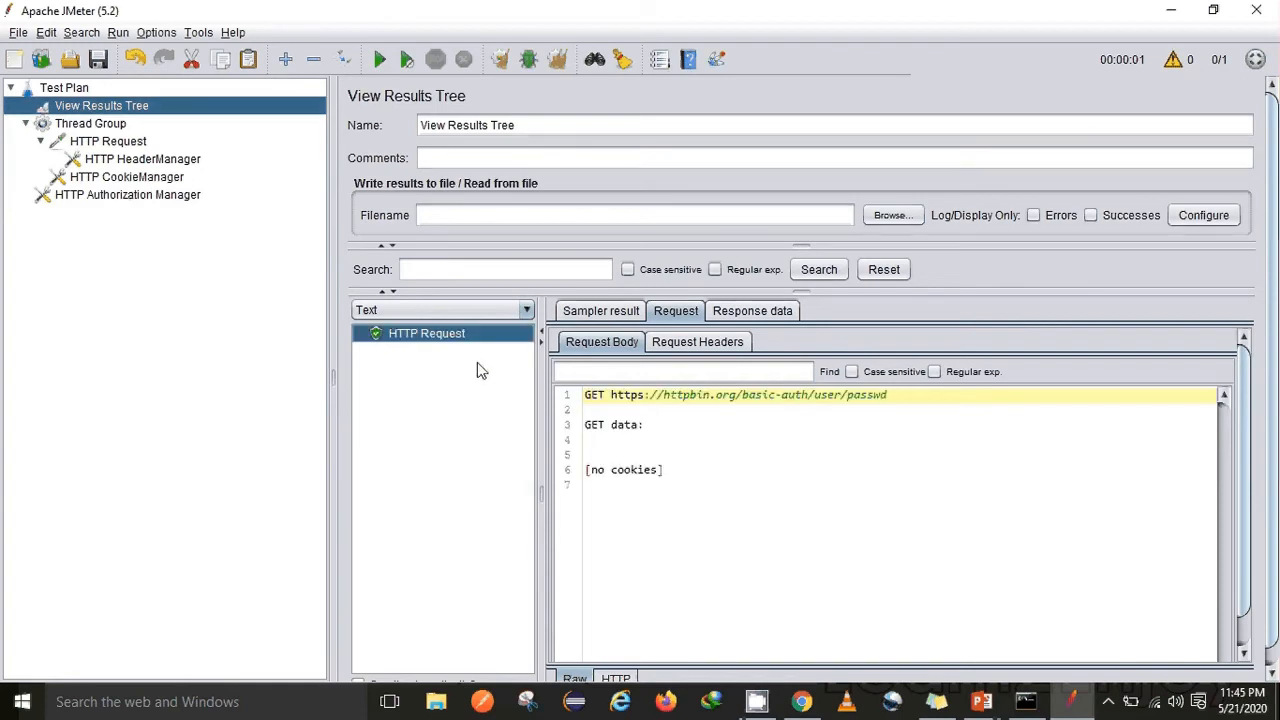
{"action": "left_click", "coordinate": [597, 314]}
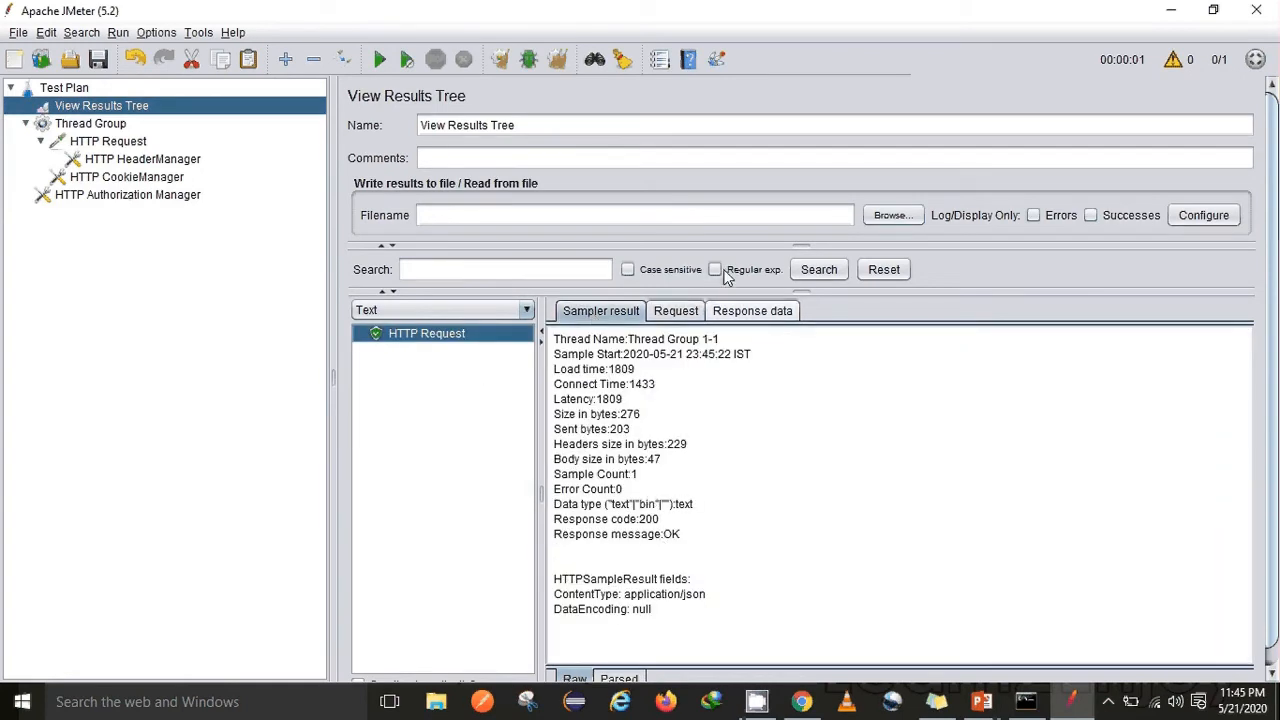
{"action": "left_click", "coordinate": [752, 311]}
{"action": "left_click", "coordinate": [601, 341]}
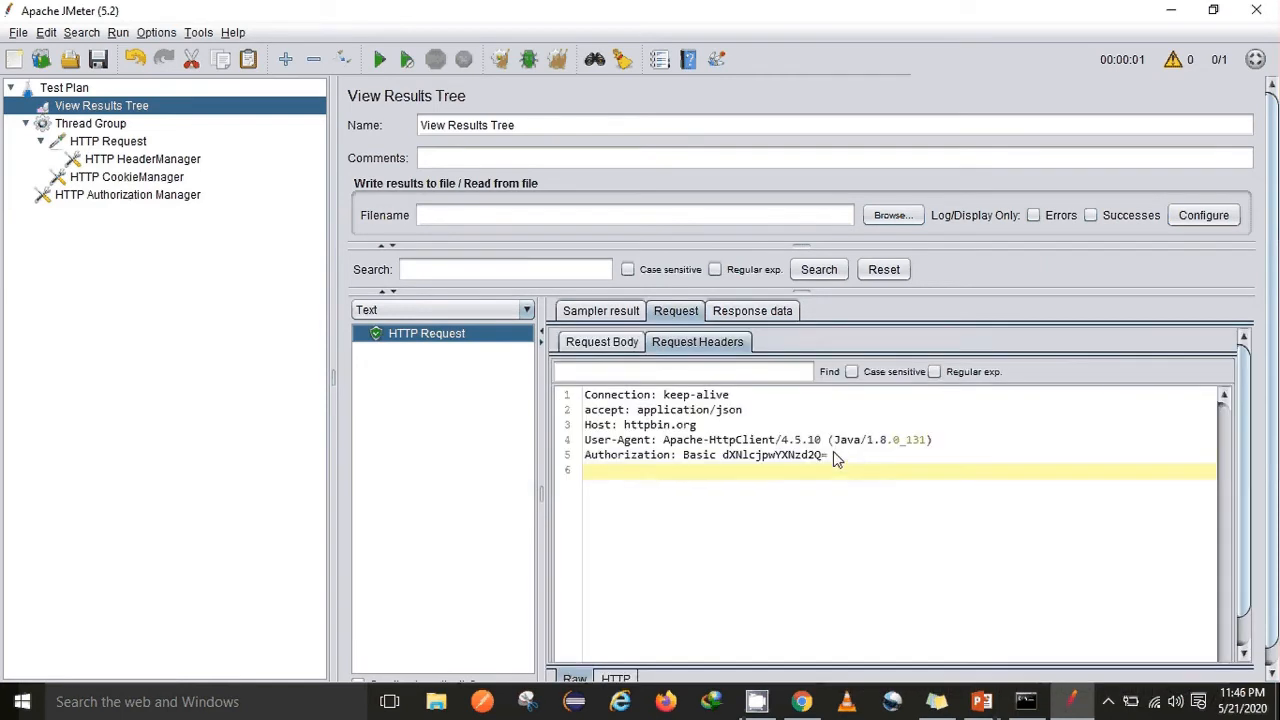
{"action": "left_click_drag", "start_coordinate": [833, 451], "coordinate": [580, 462]}
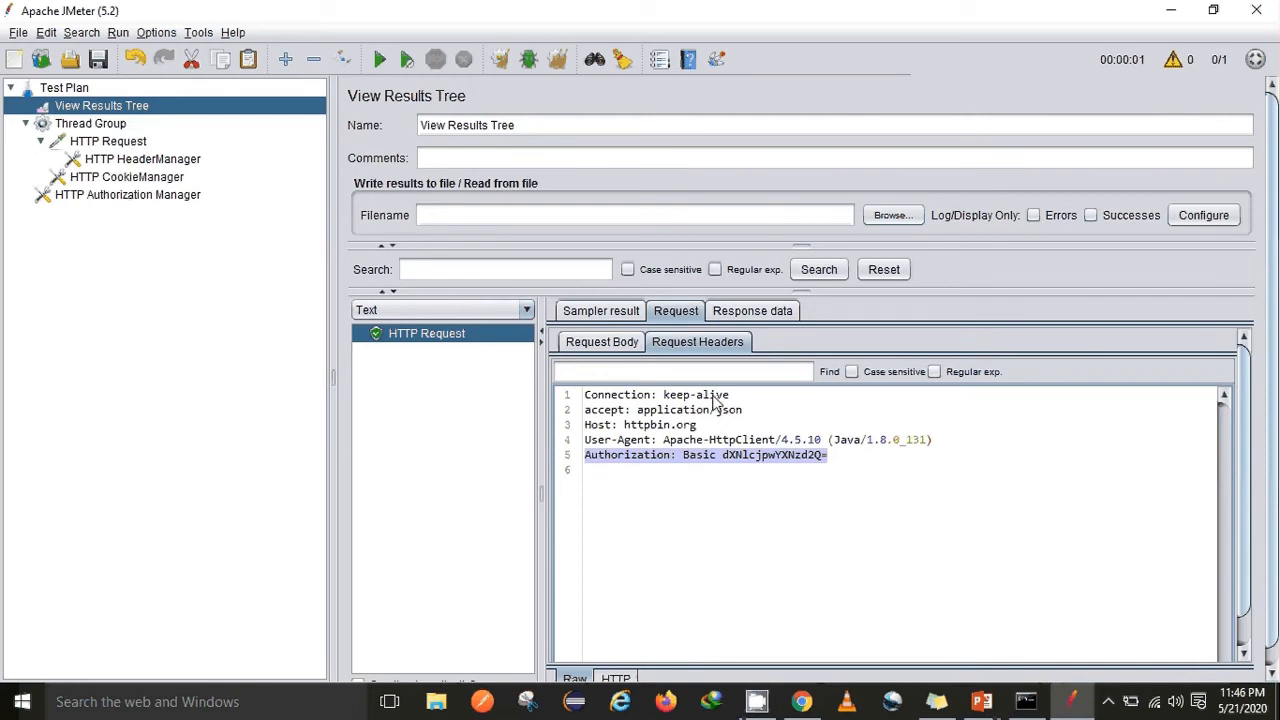
Review the Authorization Manager and HTTP Request, then inspect the HeaderManager's accept: application/json header
{"action": "left_click", "coordinate": [128, 200]}
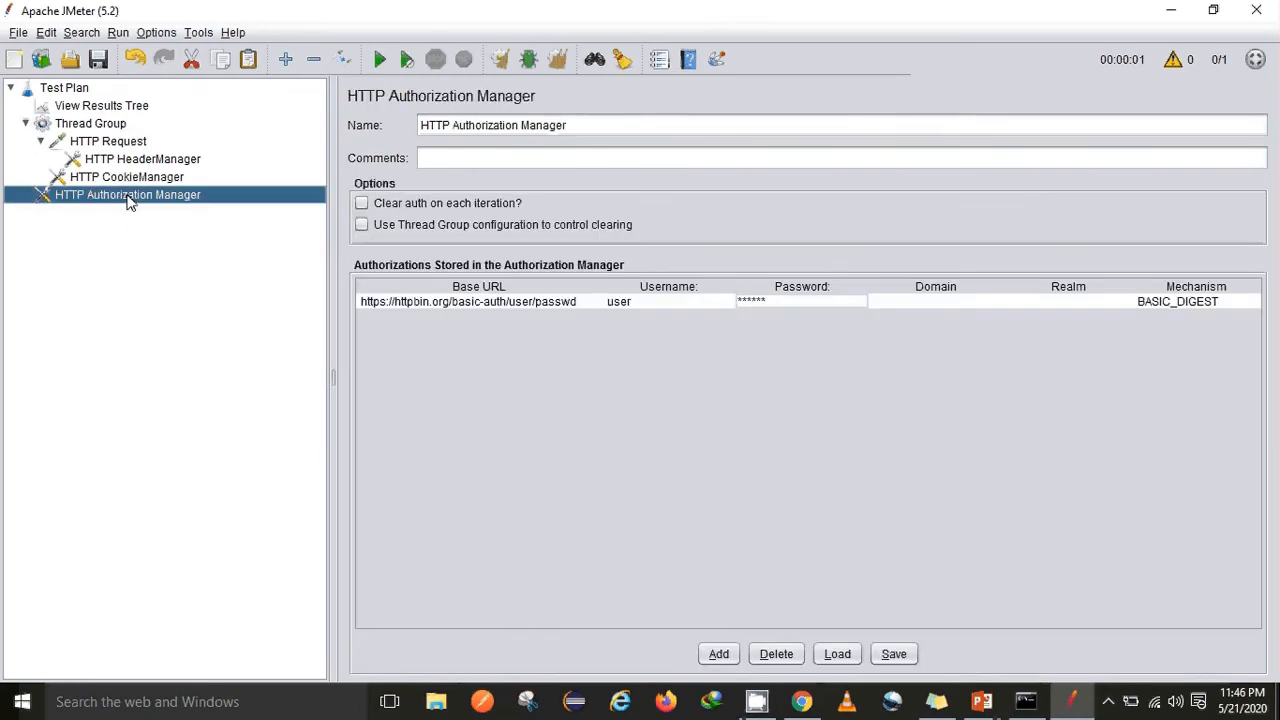
{"action": "left_click", "coordinate": [99, 142]}
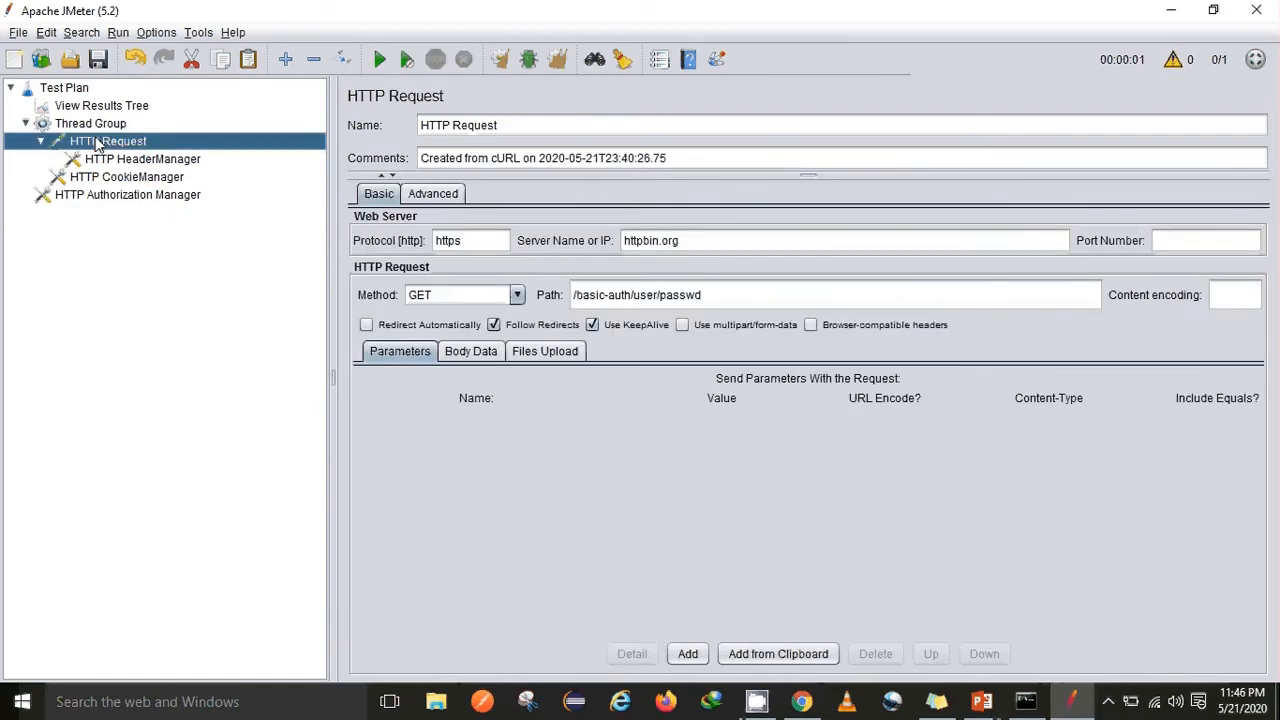
{"action": "left_click", "coordinate": [102, 162]}
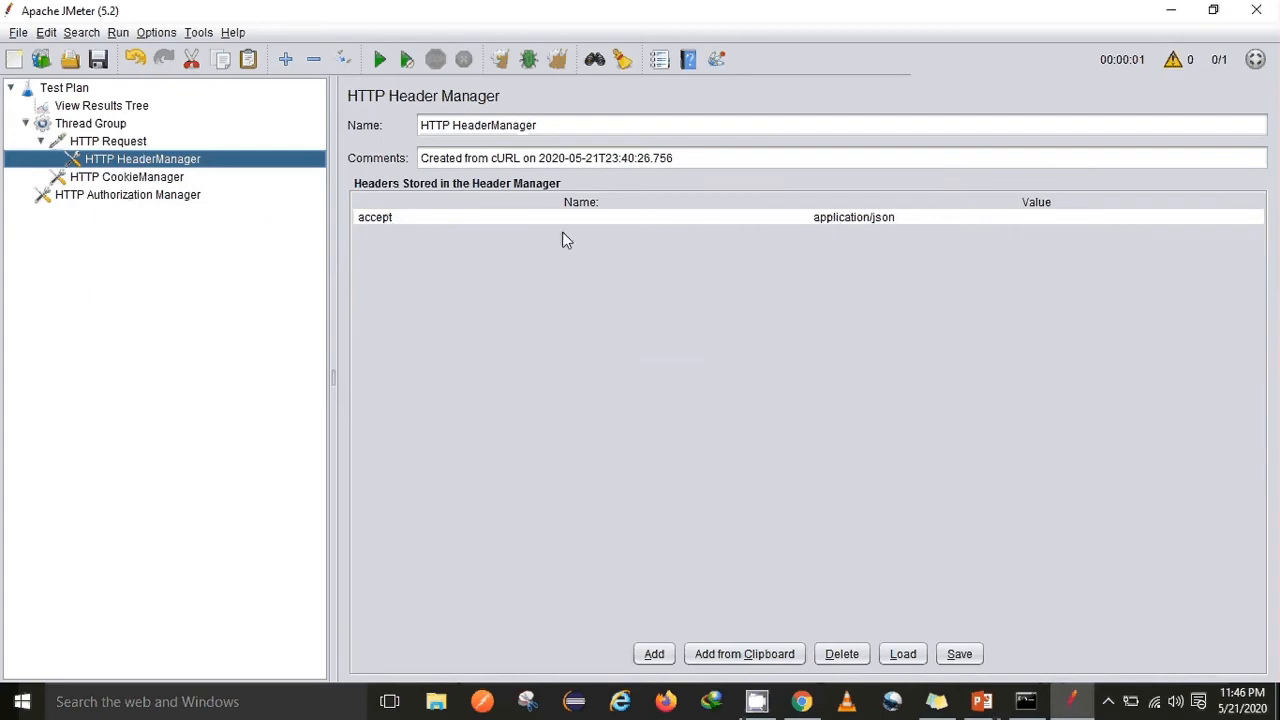
{"action": "double_click", "coordinate": [389, 221]}
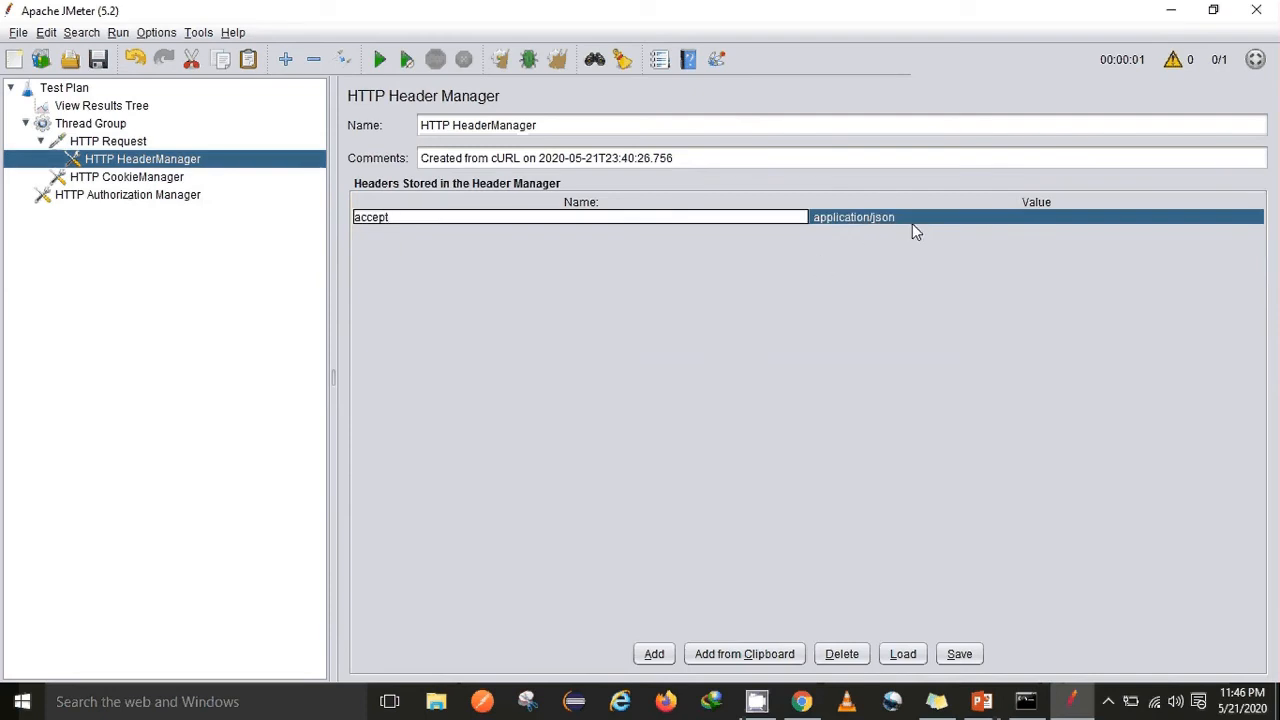
View the HTTP CookieManager settings, then minimize everything to show the Windows desktop
{"action": "left_click", "coordinate": [146, 180]}
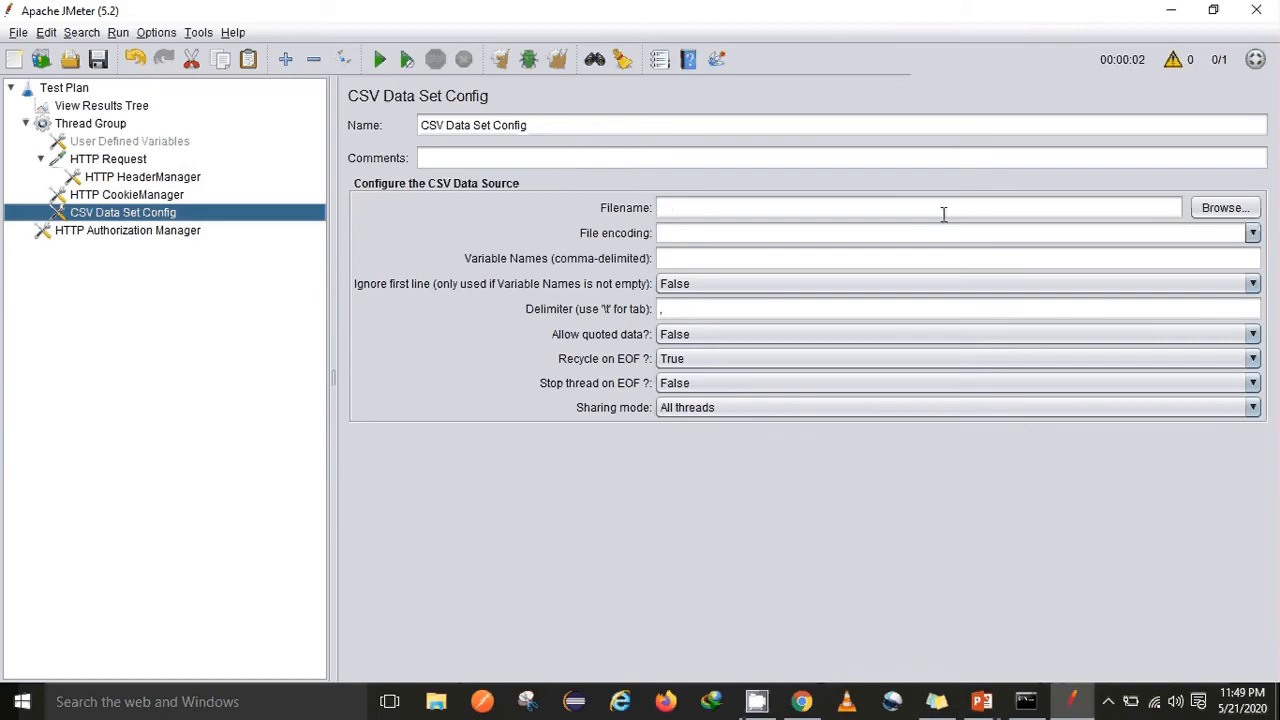
{"action": "key", "text": "super+d"}
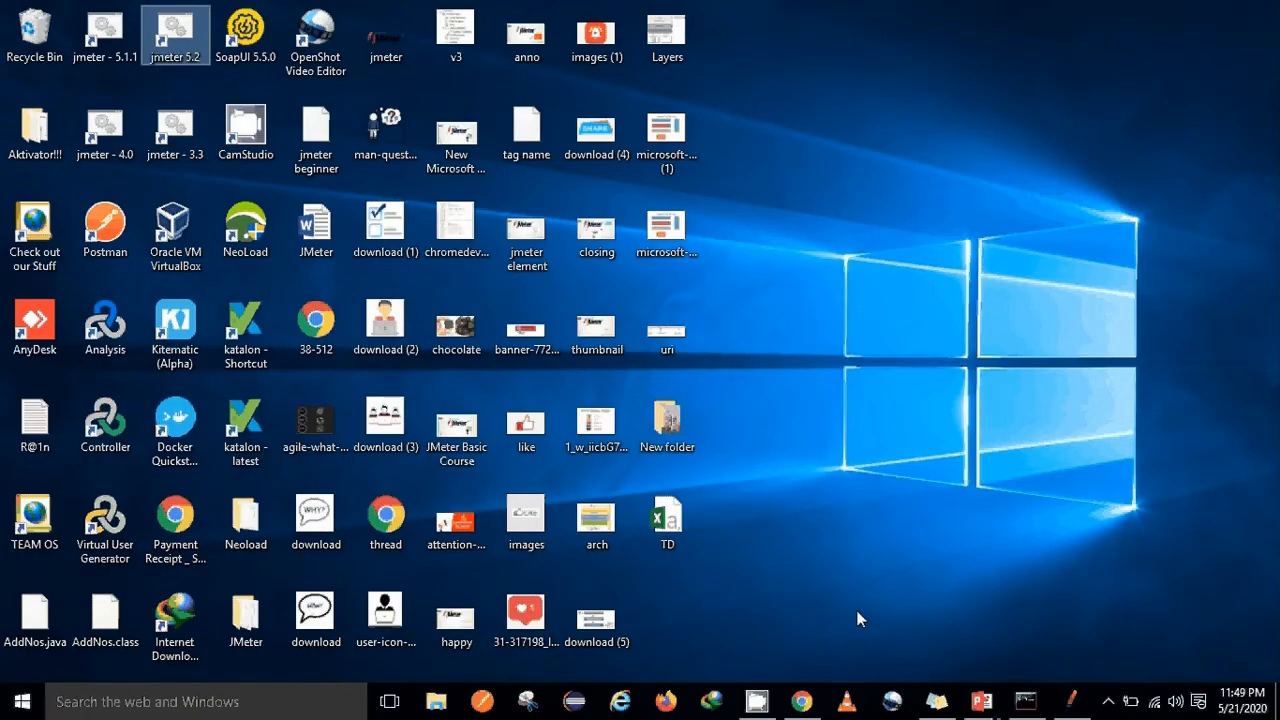
{"action": "double_click", "coordinate": [667, 525]}
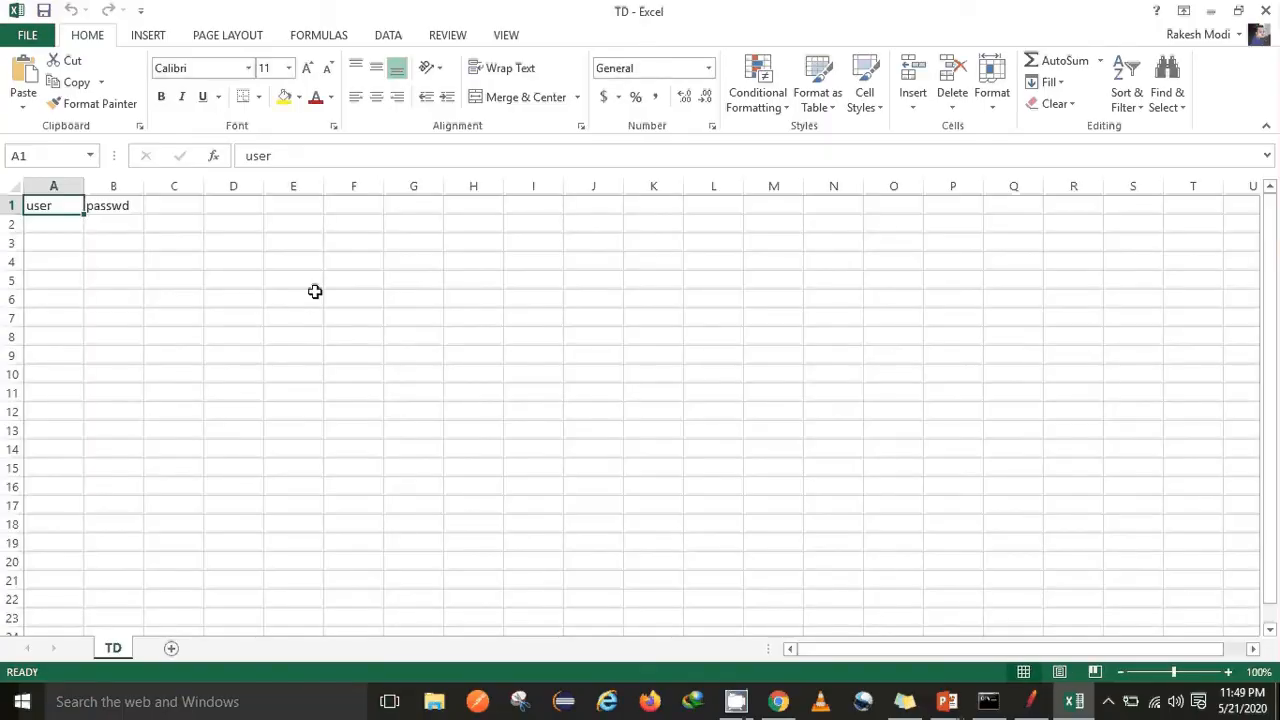
{"action": "left_click", "coordinate": [49, 224]}
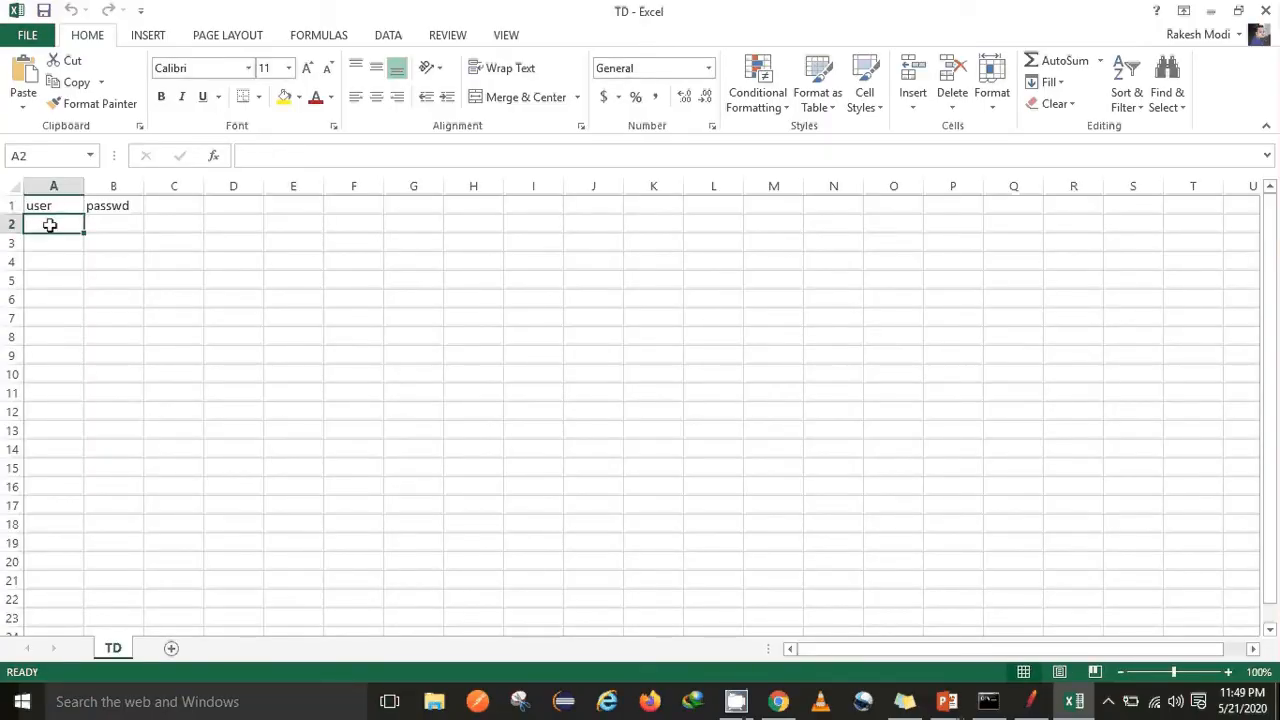
{"action": "type", "text": "user2"}
{"action": "left_click", "coordinate": [98, 224]}
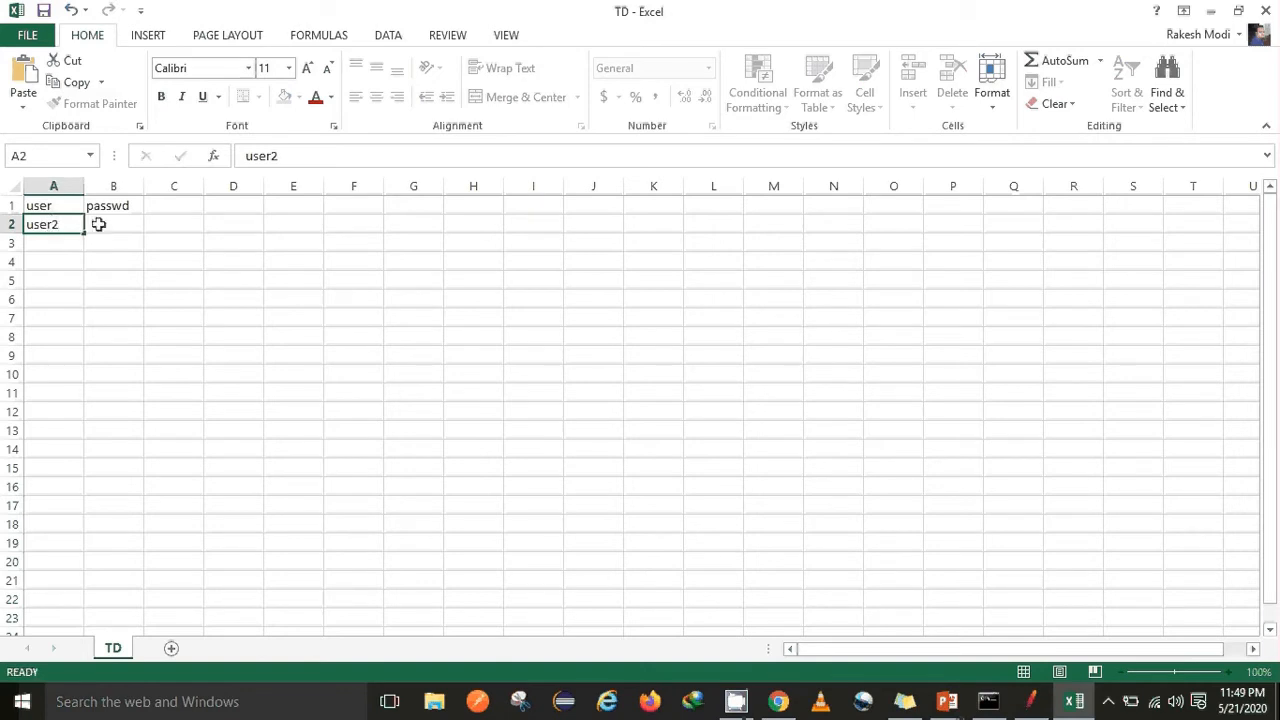
{"action": "type", "text": "pw"}
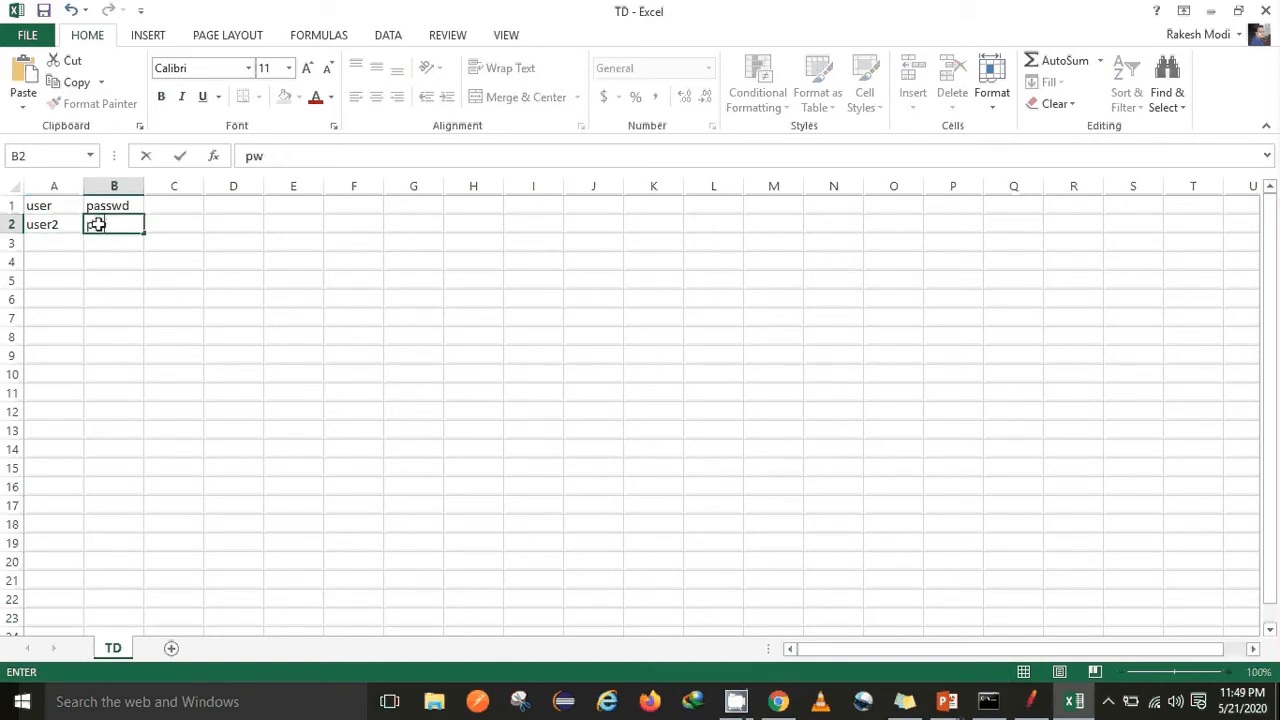
{"action": "type", "text": "d2"}
Save the workbook in CSV format and close it, saving the changes
{"action": "key", "text": "ctrl+s"}
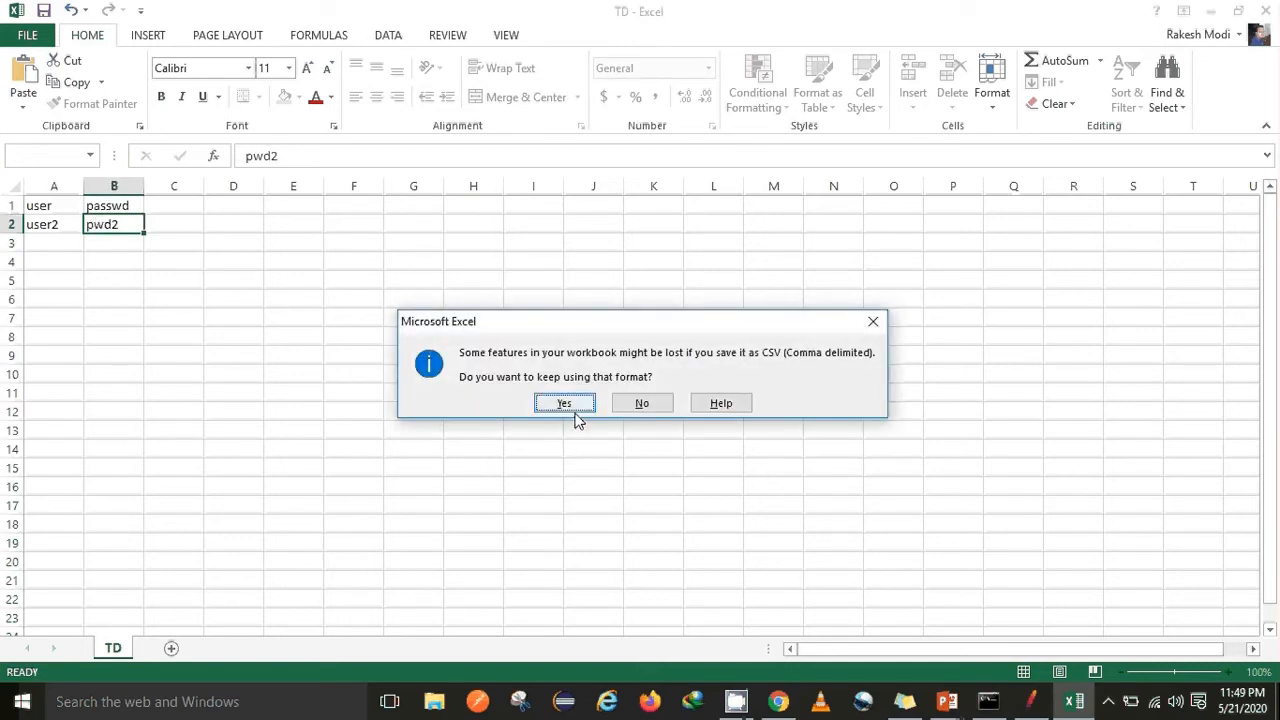
{"action": "left_click", "coordinate": [575, 411]}
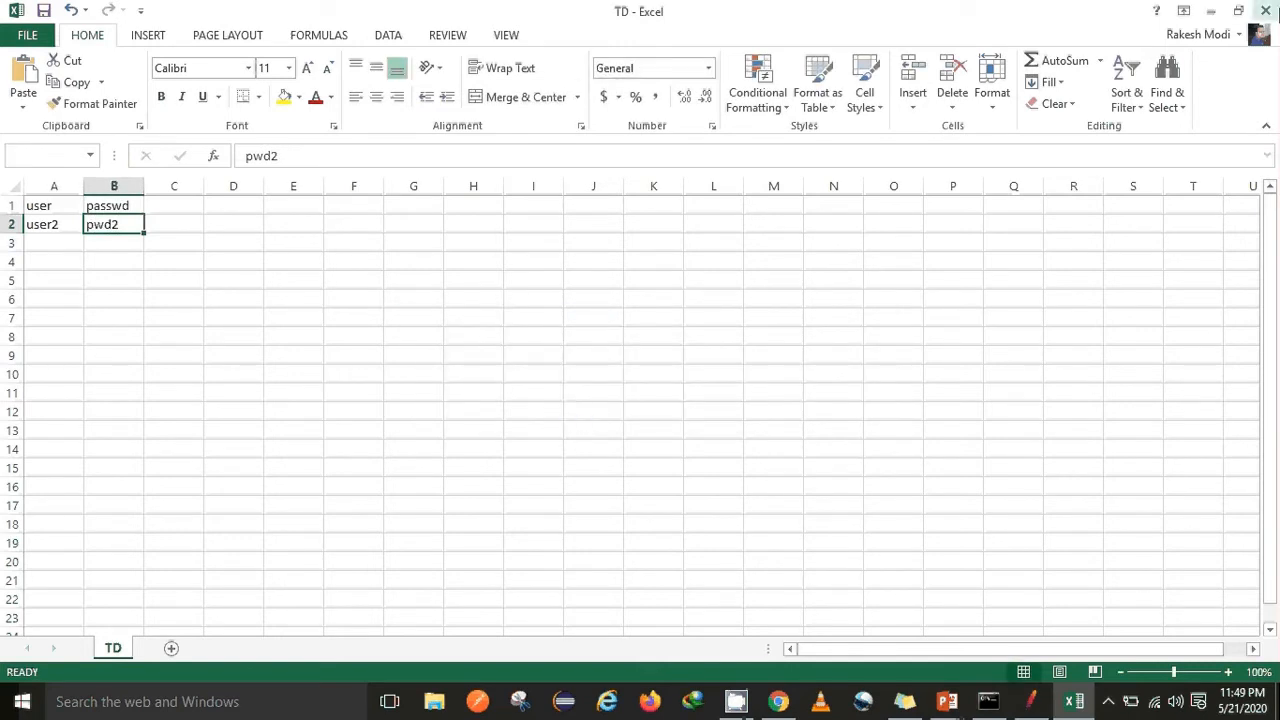
{"action": "left_click", "coordinate": [1265, 10]}
{"action": "left_click", "coordinate": [590, 376]}
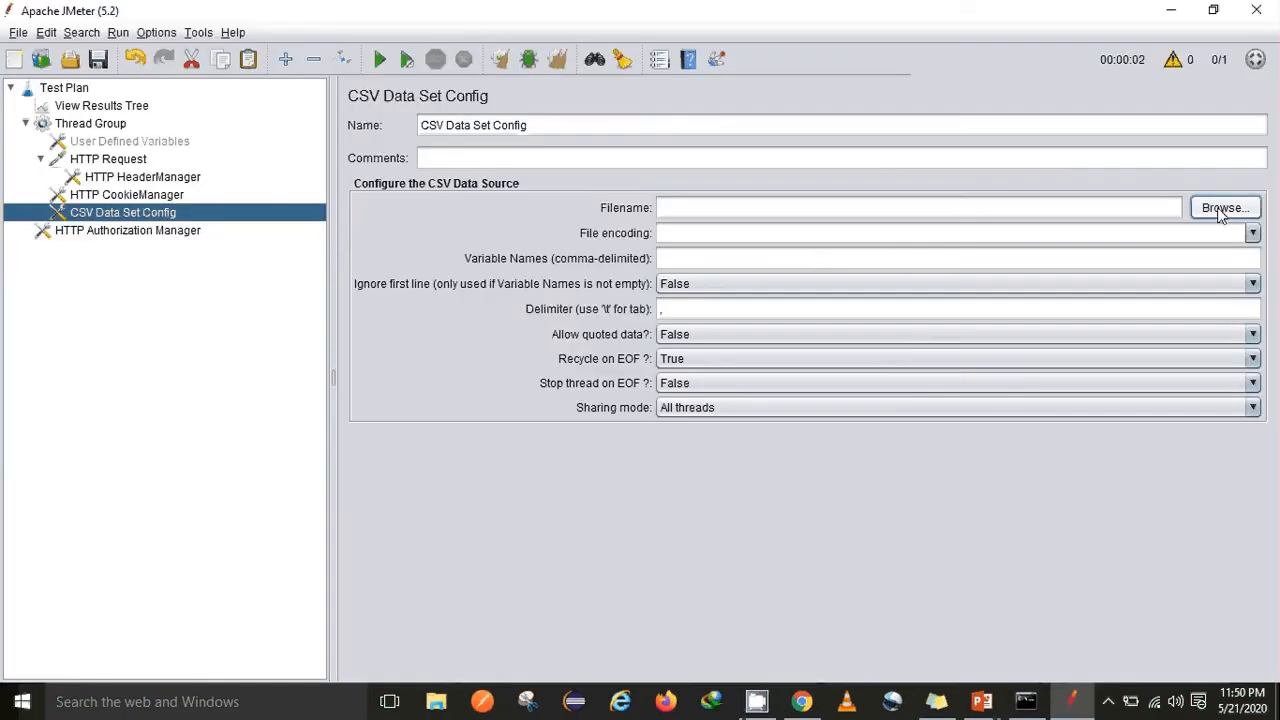
Browse to the Desktop and choose TD.csv as the CSV Data Set Config filename
{"action": "left_click", "coordinate": [1222, 210]}
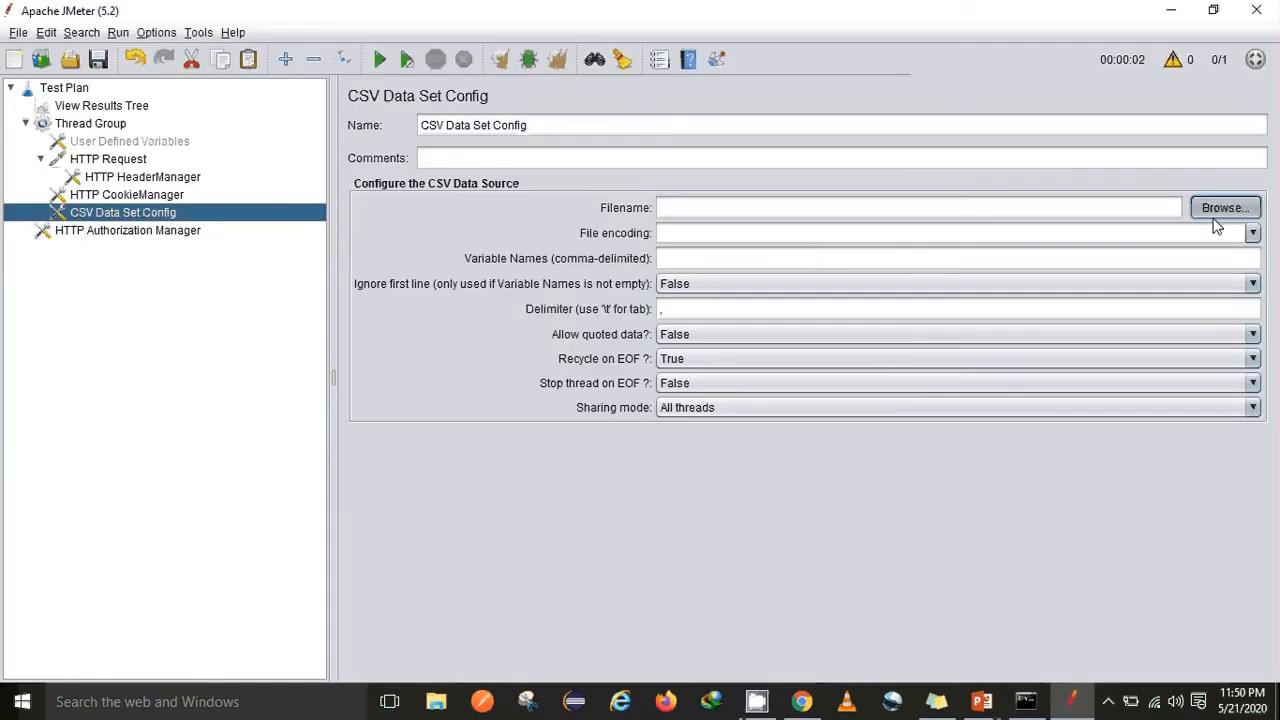
{"action": "left_click", "coordinate": [710, 231]}
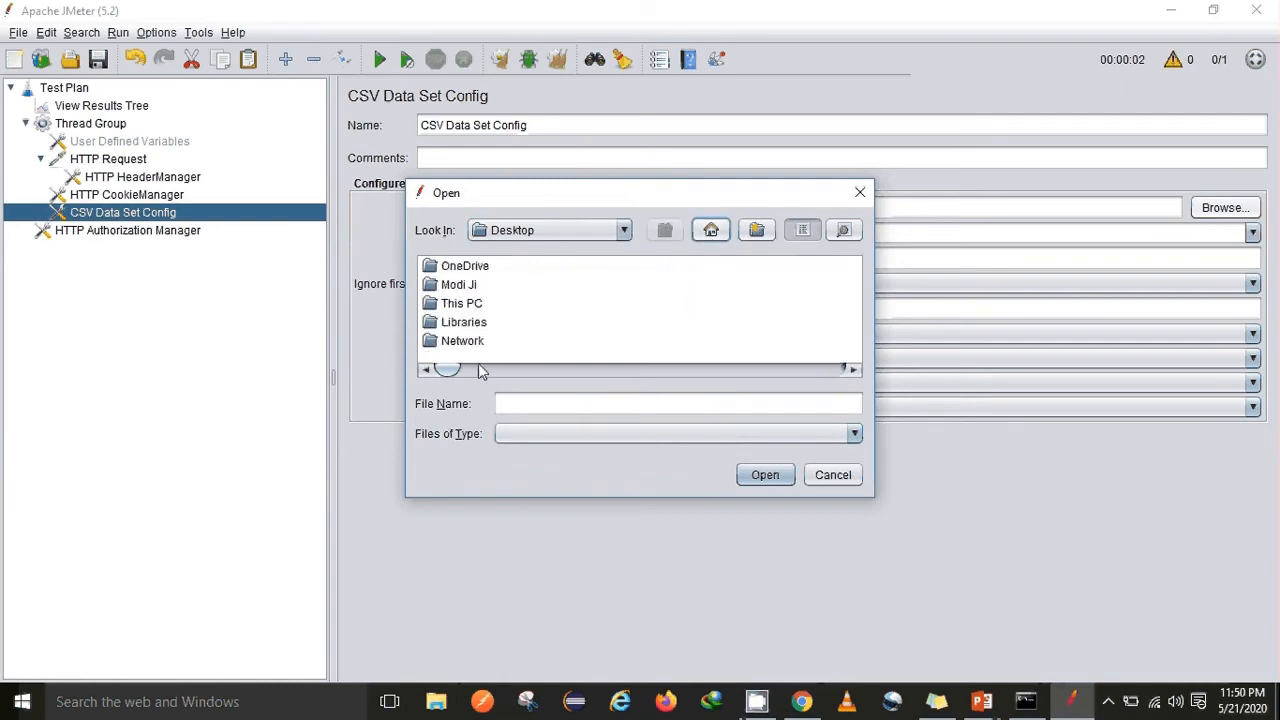
{"action": "left_click_drag", "start_coordinate": [434, 373], "coordinate": [791, 400]}
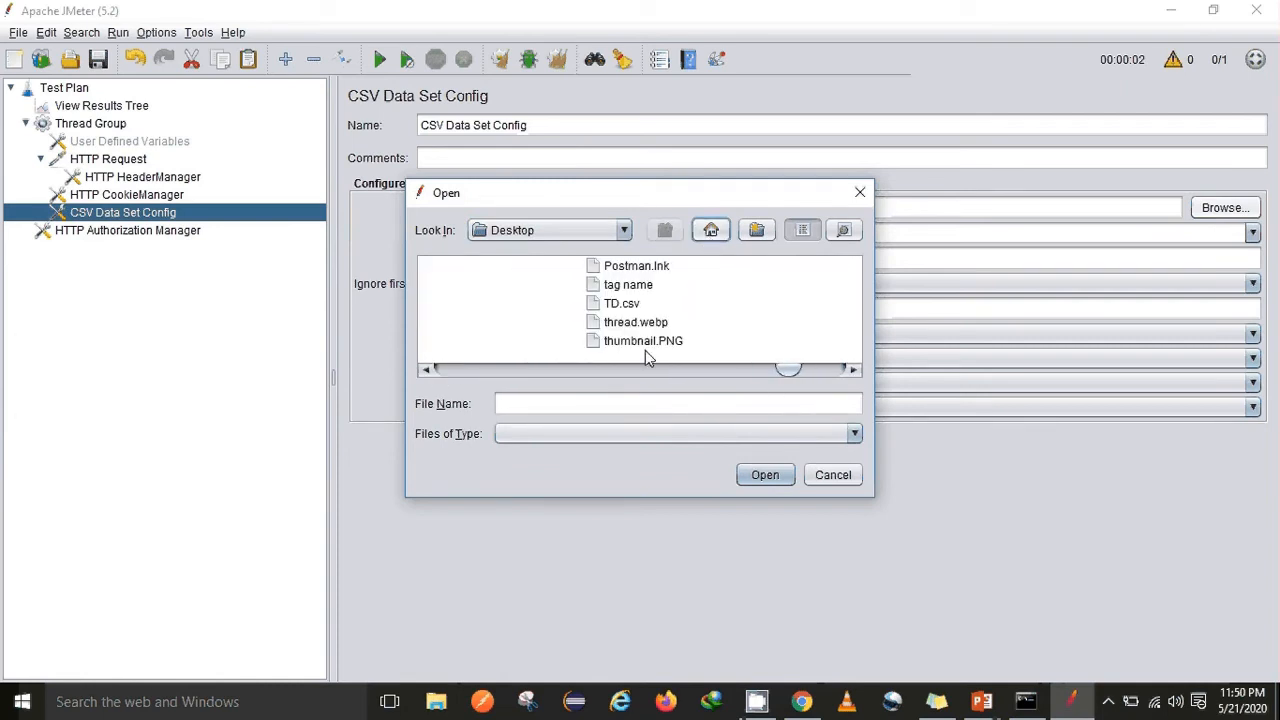
{"action": "left_click", "coordinate": [622, 304]}
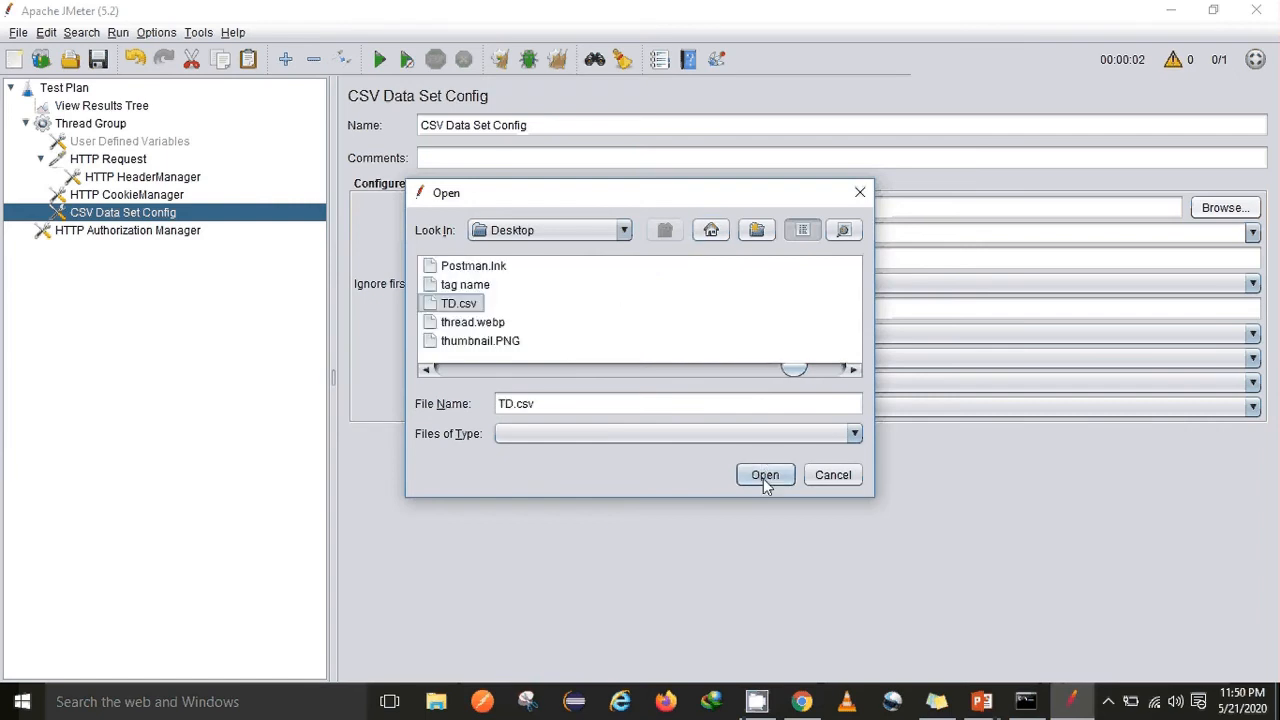
{"action": "left_click", "coordinate": [763, 478]}
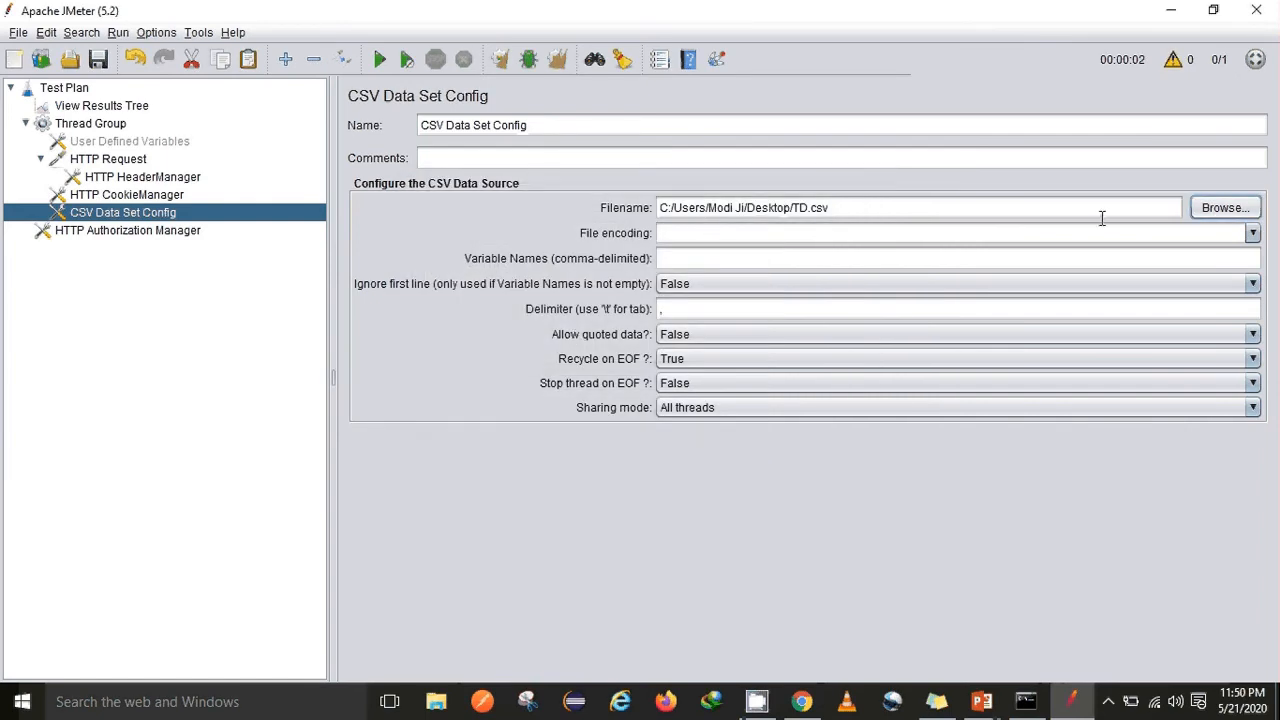
{"action": "left_click", "coordinate": [1250, 234]}
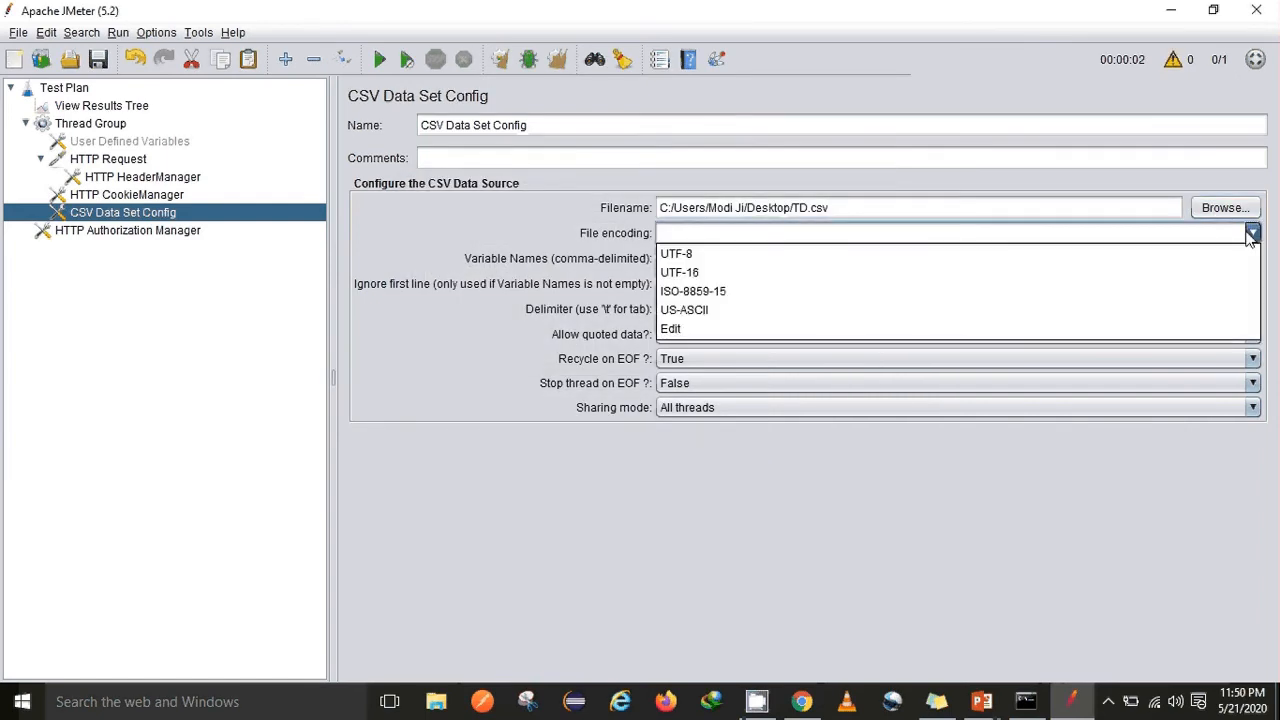
{"action": "left_click", "coordinate": [1250, 234]}
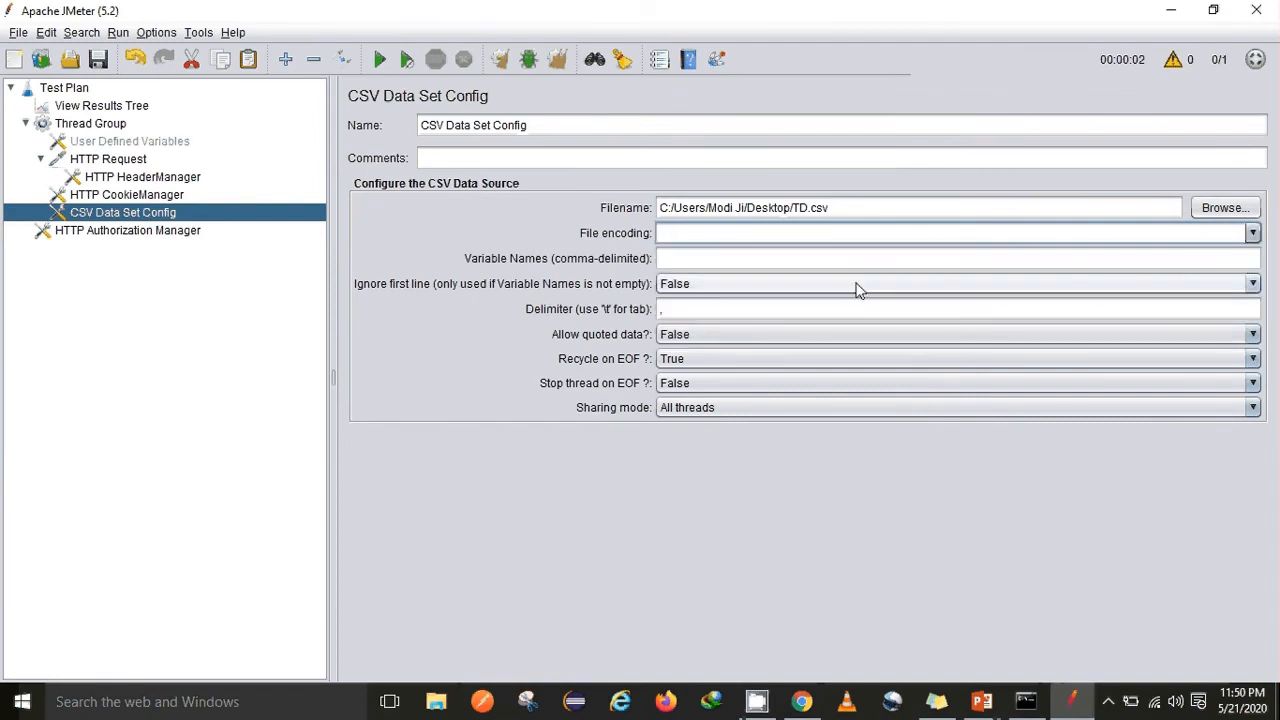
{"action": "left_click", "coordinate": [703, 258]}
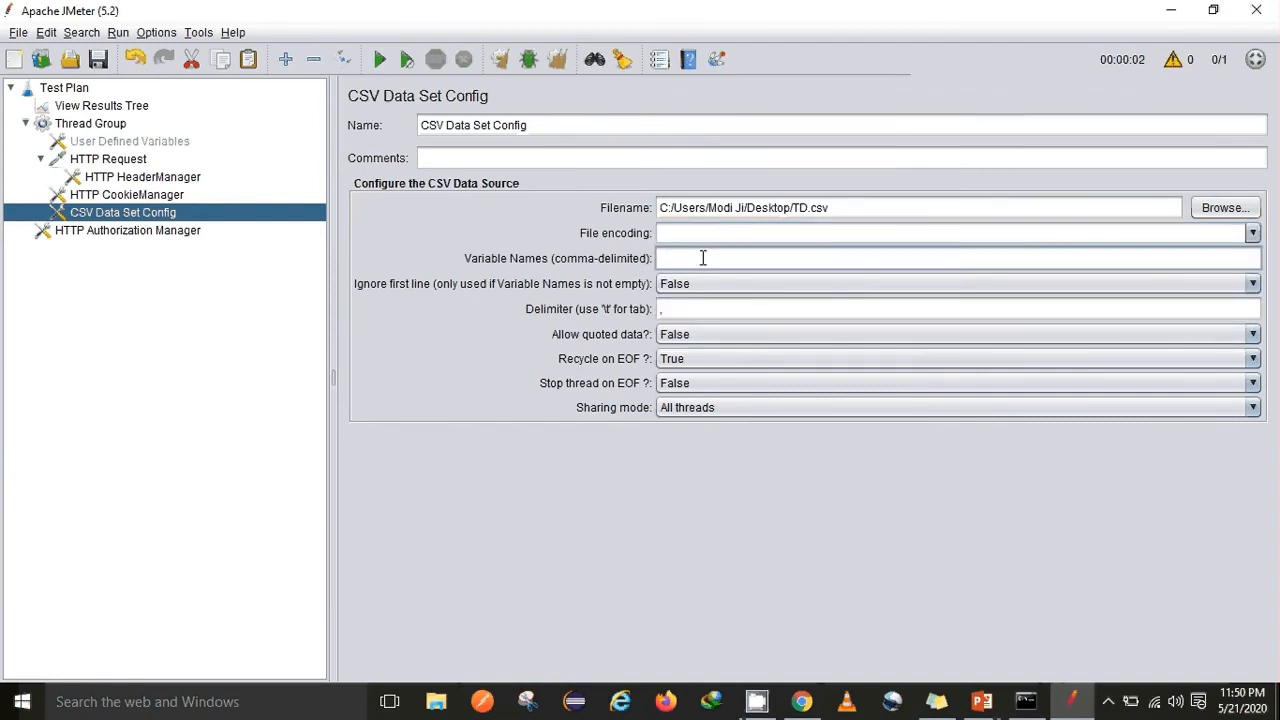
{"action": "type", "text": "u"}
{"action": "type", "text": "r,pwd"}
{"action": "left_click", "coordinate": [715, 284]}
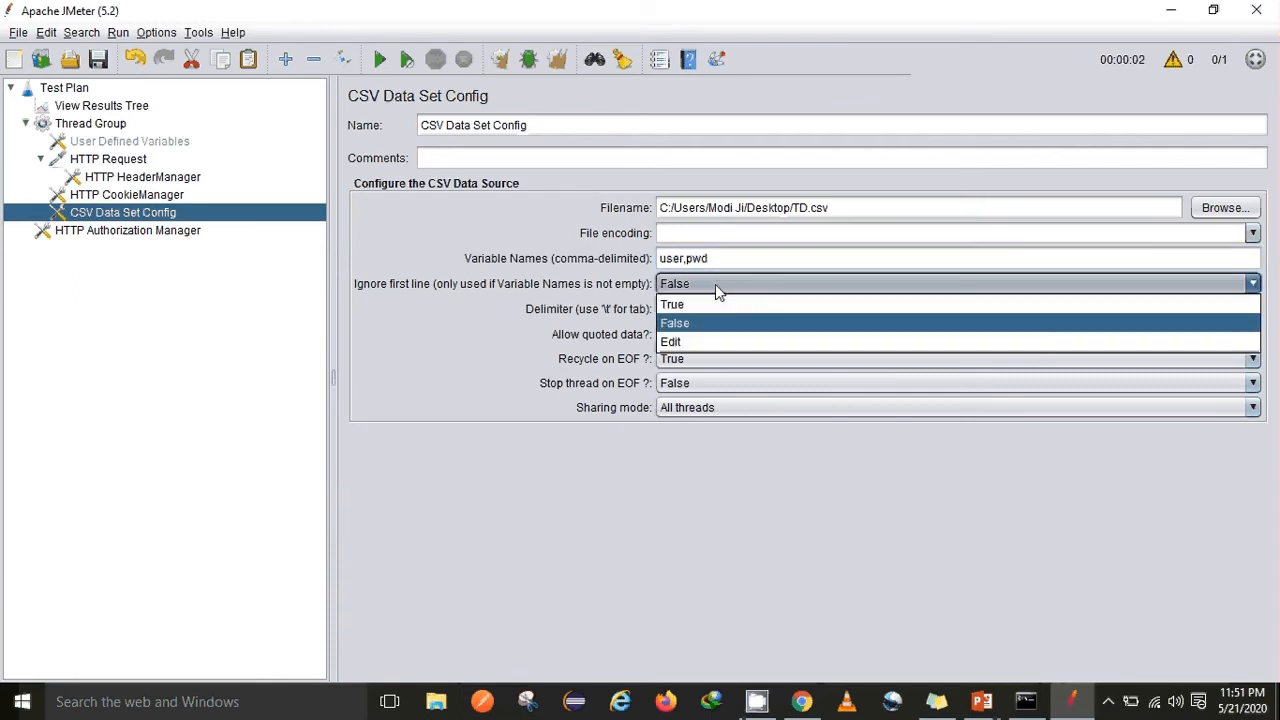
{"action": "left_click", "coordinate": [715, 284]}
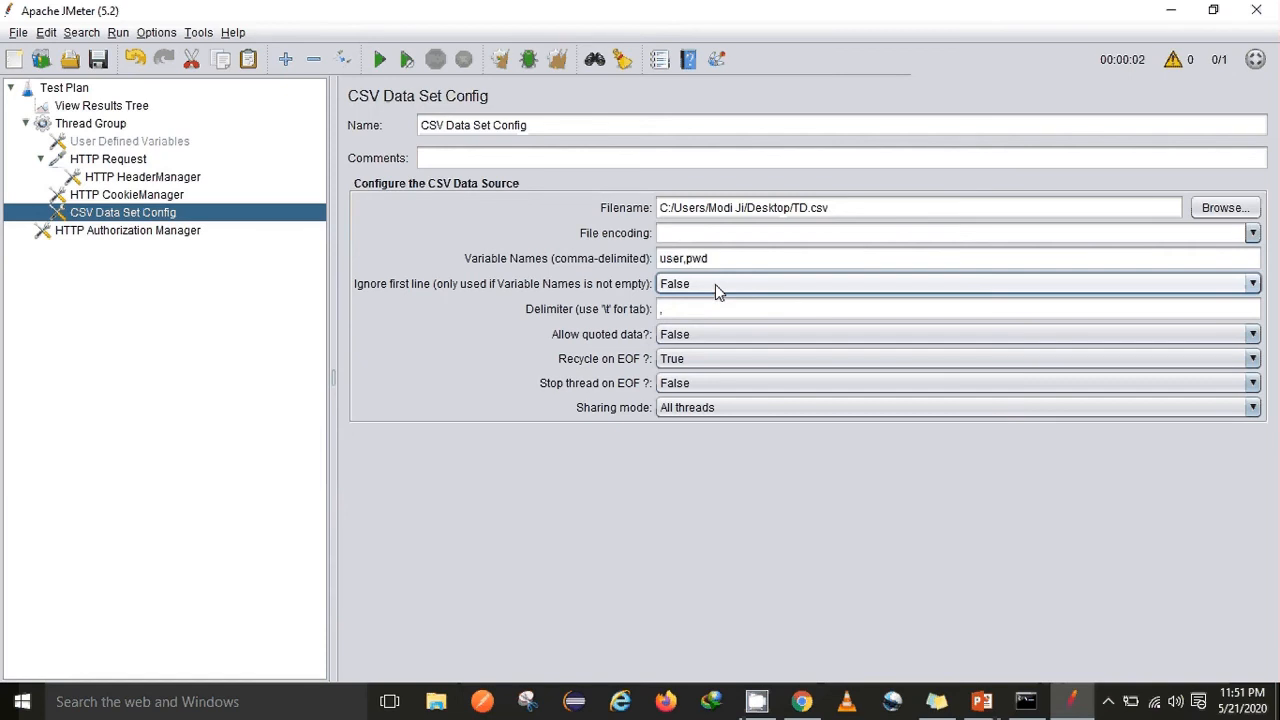
{"action": "left_click", "coordinate": [715, 284]}
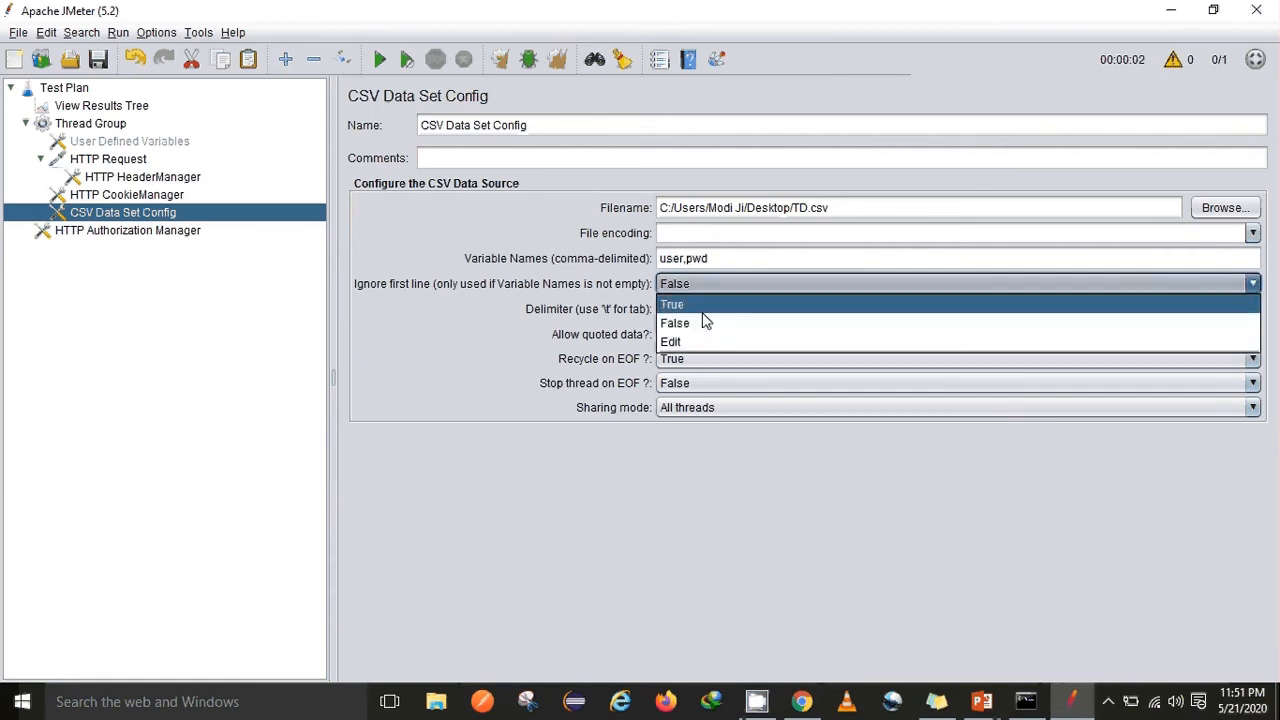
{"action": "left_click", "coordinate": [702, 311]}
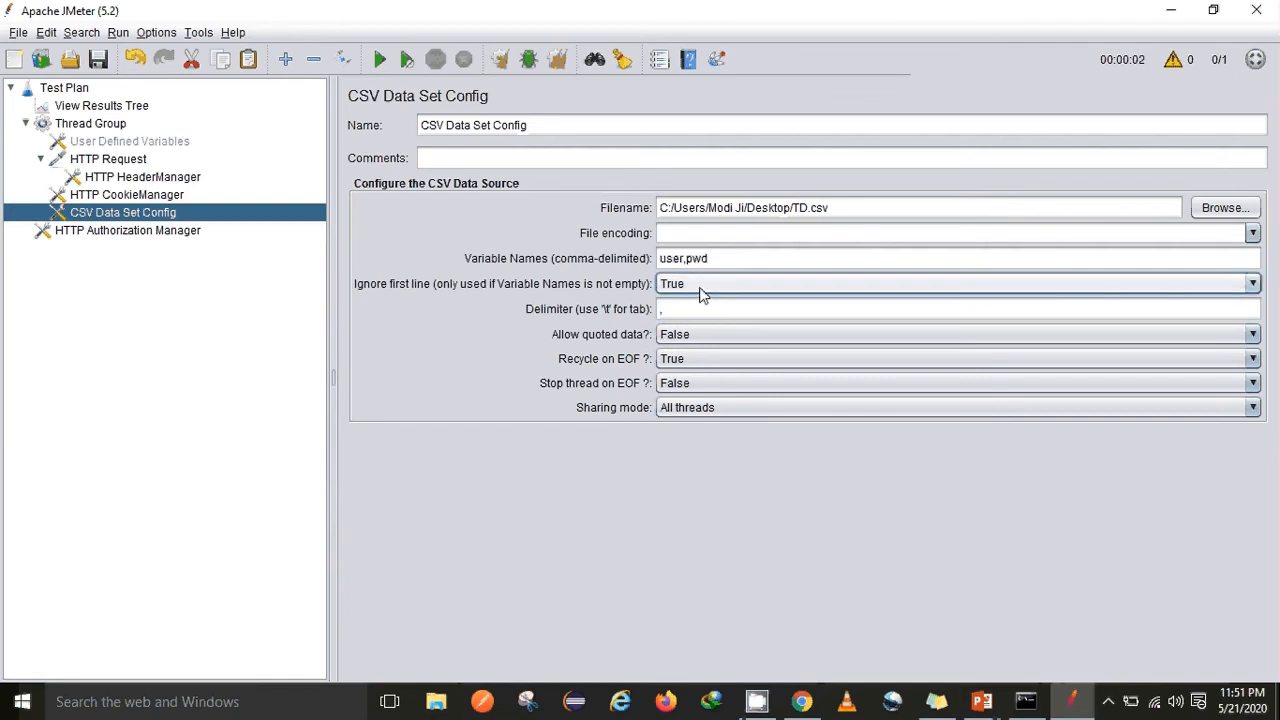
{"action": "left_click", "coordinate": [701, 289]}
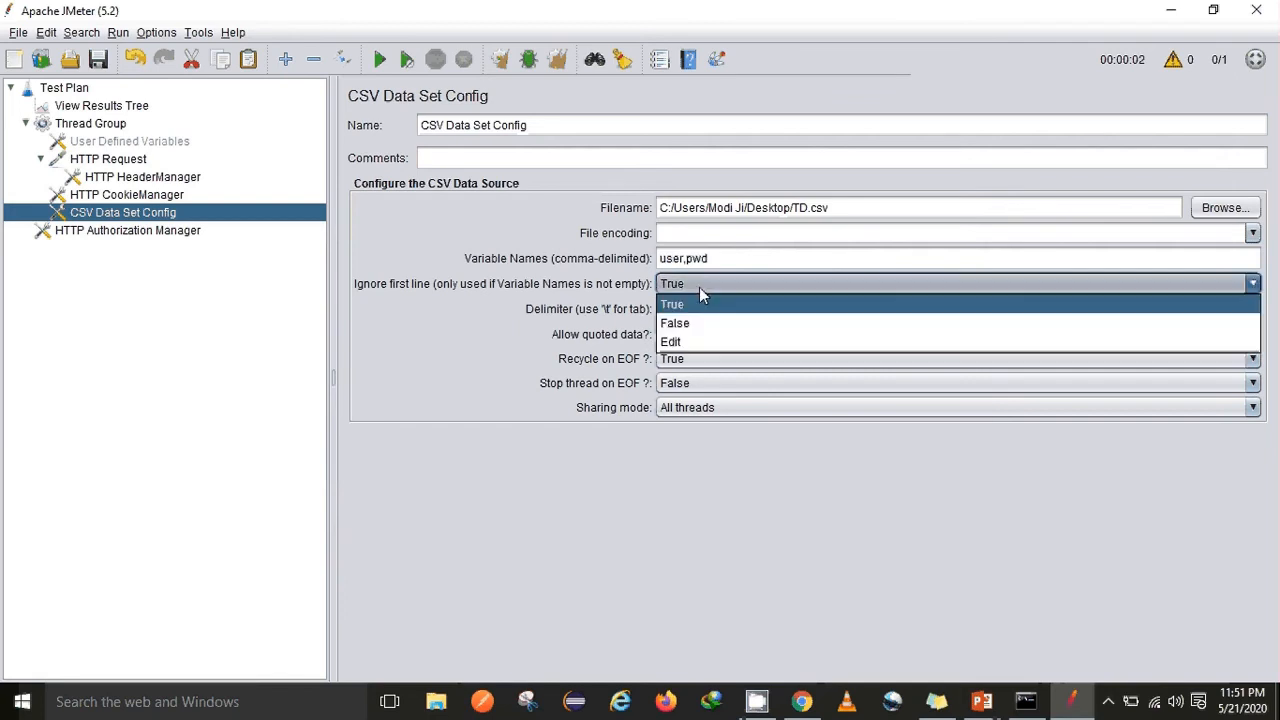
{"action": "left_click", "coordinate": [686, 326]}
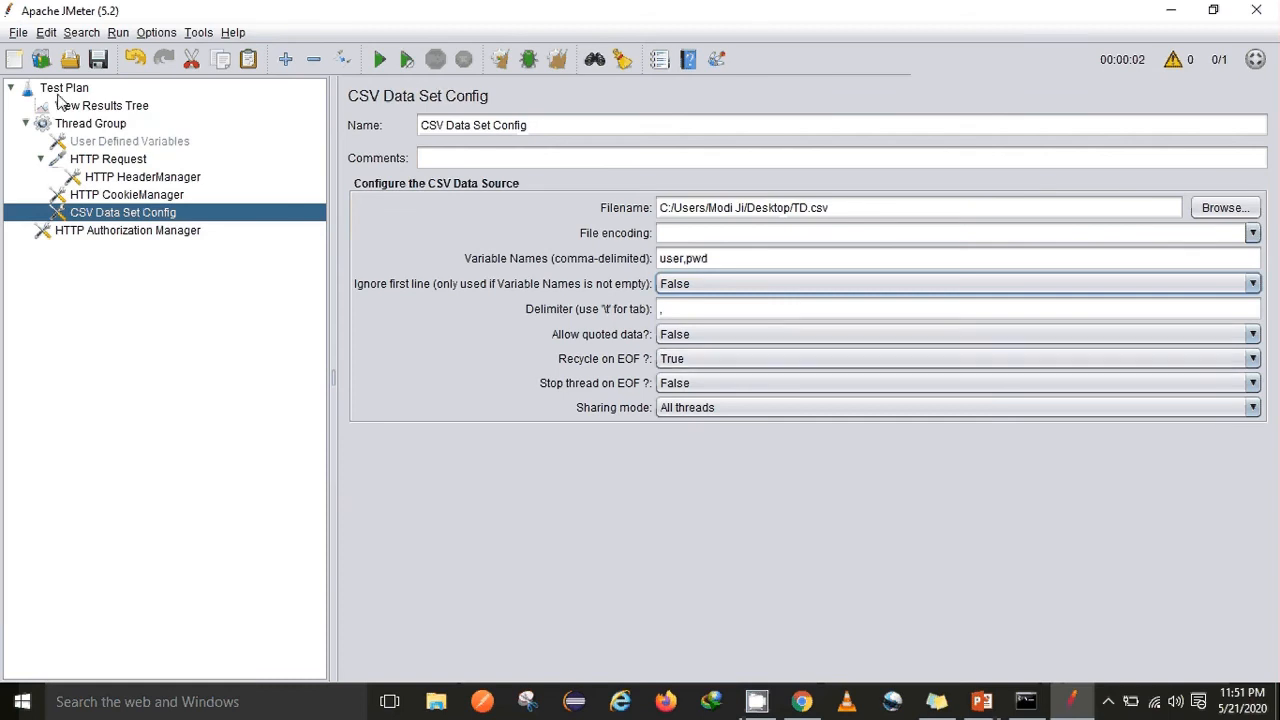
Change the Thread Group's thread count default from 1 to 4 in ${__P(threads,4)}, cancelling the save
{"action": "left_click", "coordinate": [75, 123]}
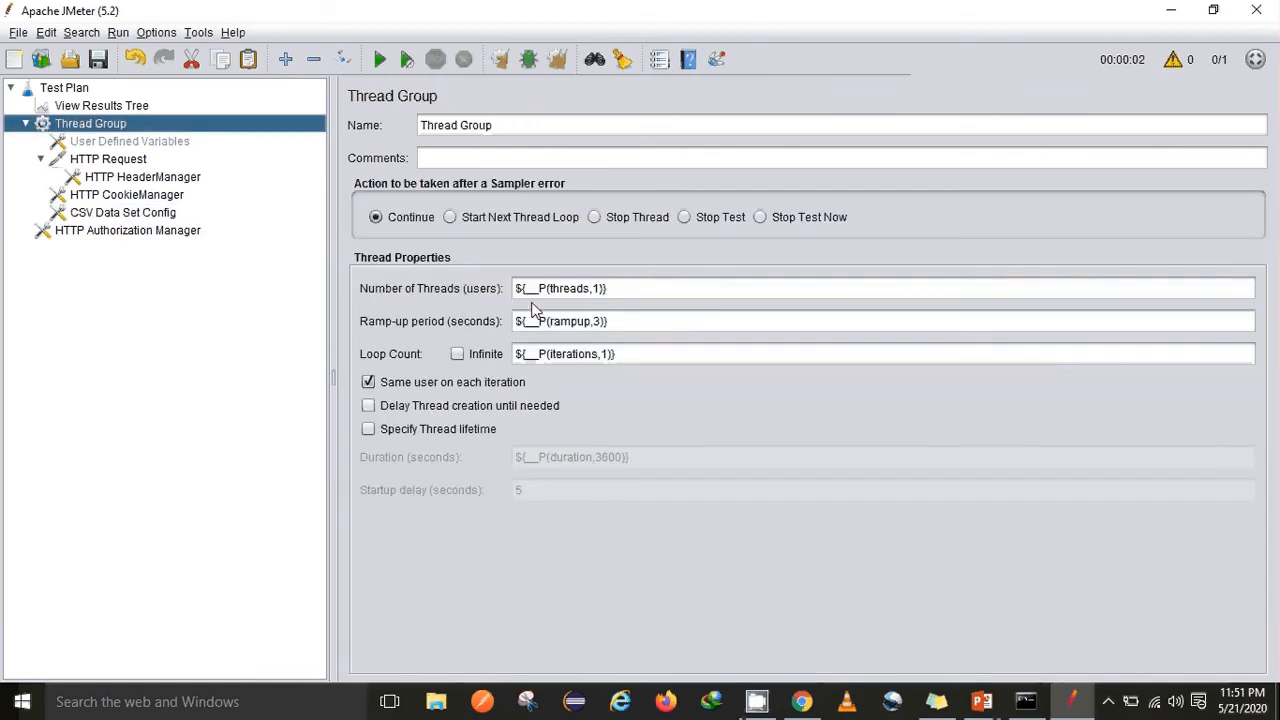
{"action": "left_click", "coordinate": [599, 288]}
{"action": "key", "text": "BackSpace"}
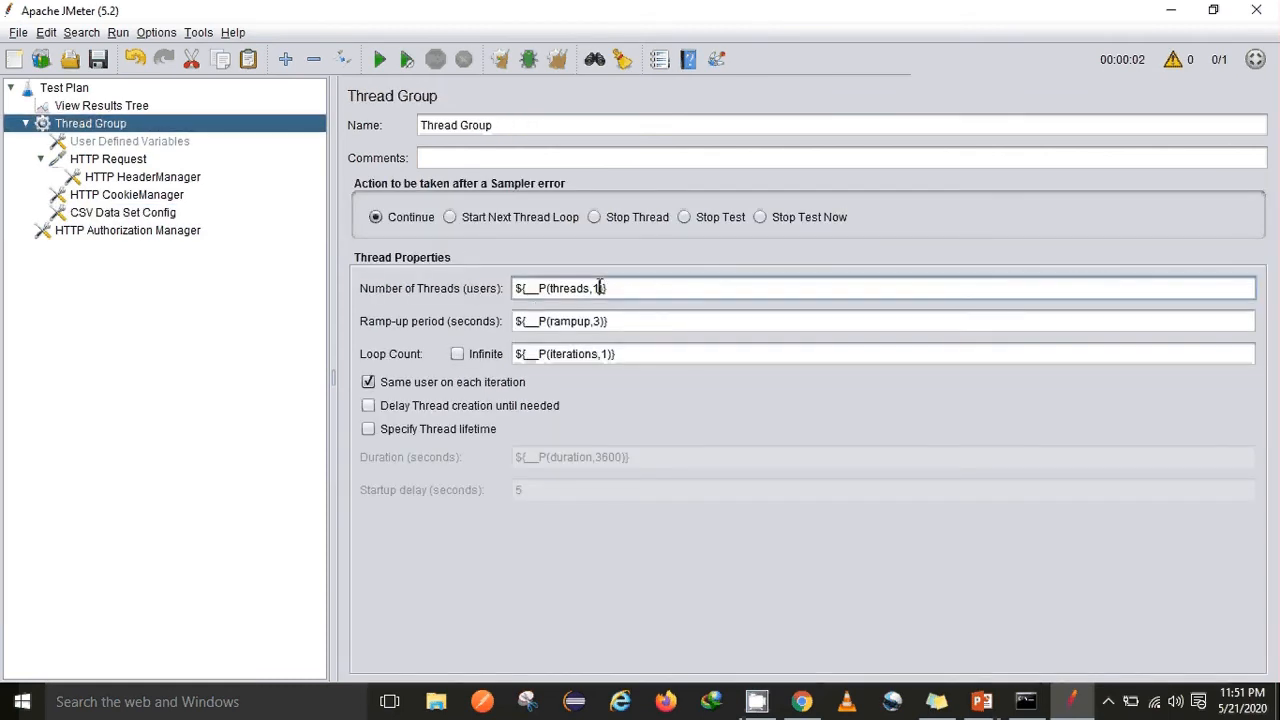
{"action": "type", "text": "4"}
{"action": "key", "text": "ctrl+s"}
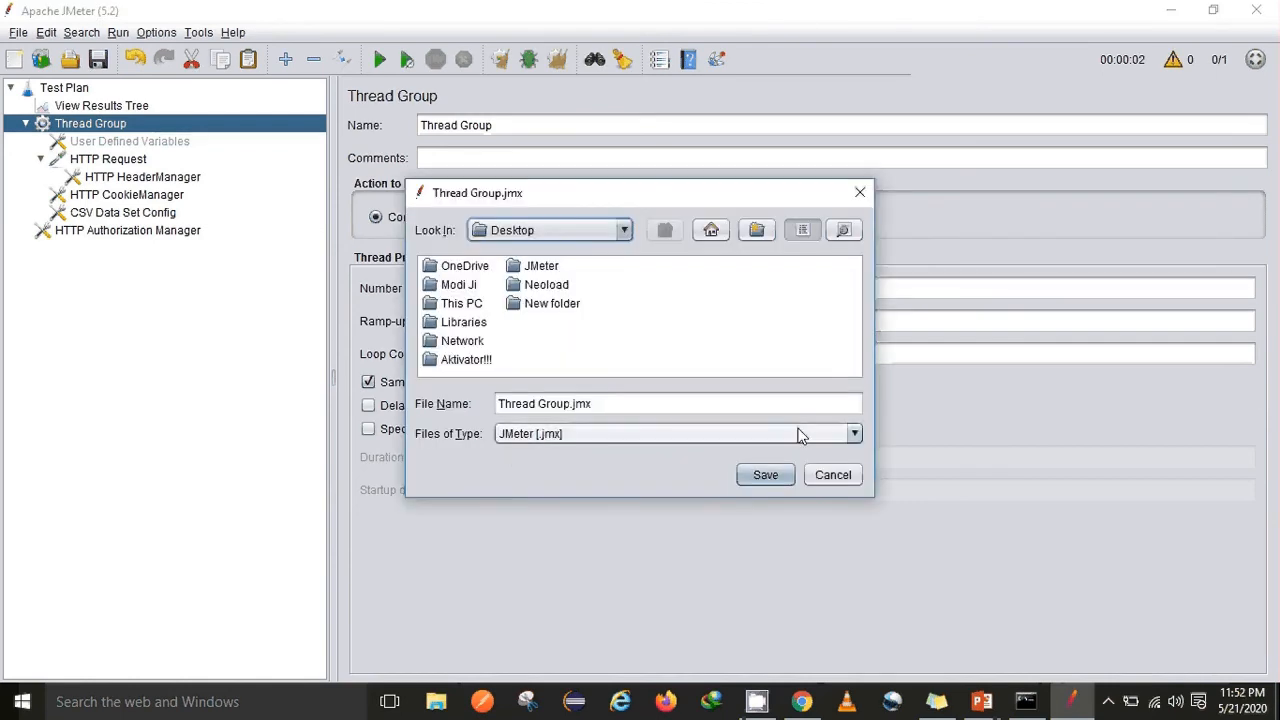
{"action": "left_click", "coordinate": [836, 476]}
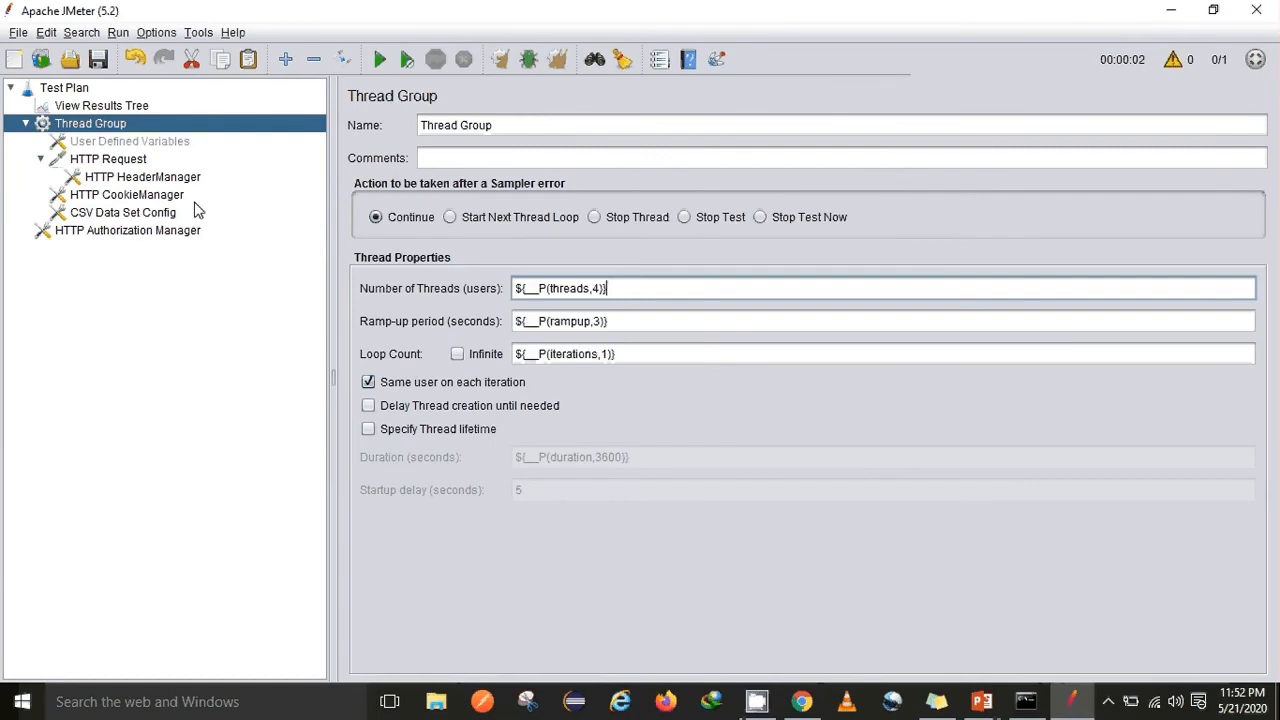
Review the User Defined Variables, HTTP Request and Authorization Manager, ending on the Thread Group
{"action": "left_click", "coordinate": [118, 143]}
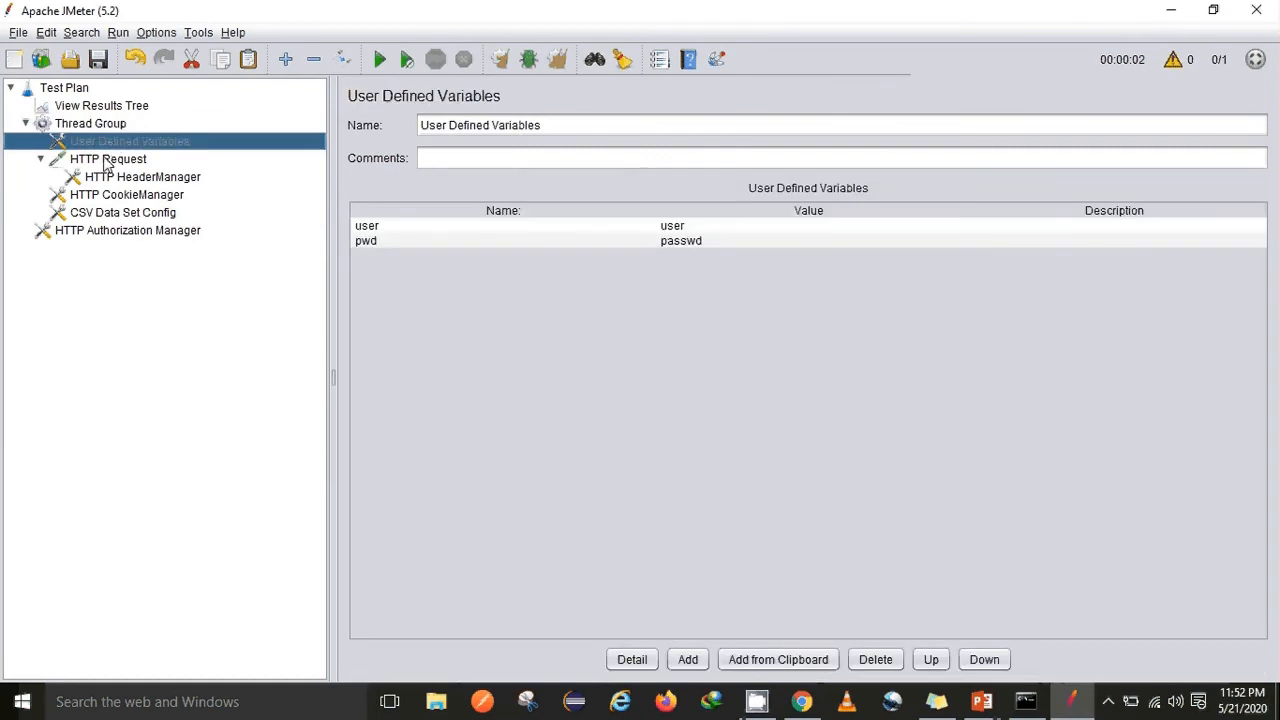
{"action": "left_click", "coordinate": [105, 162]}
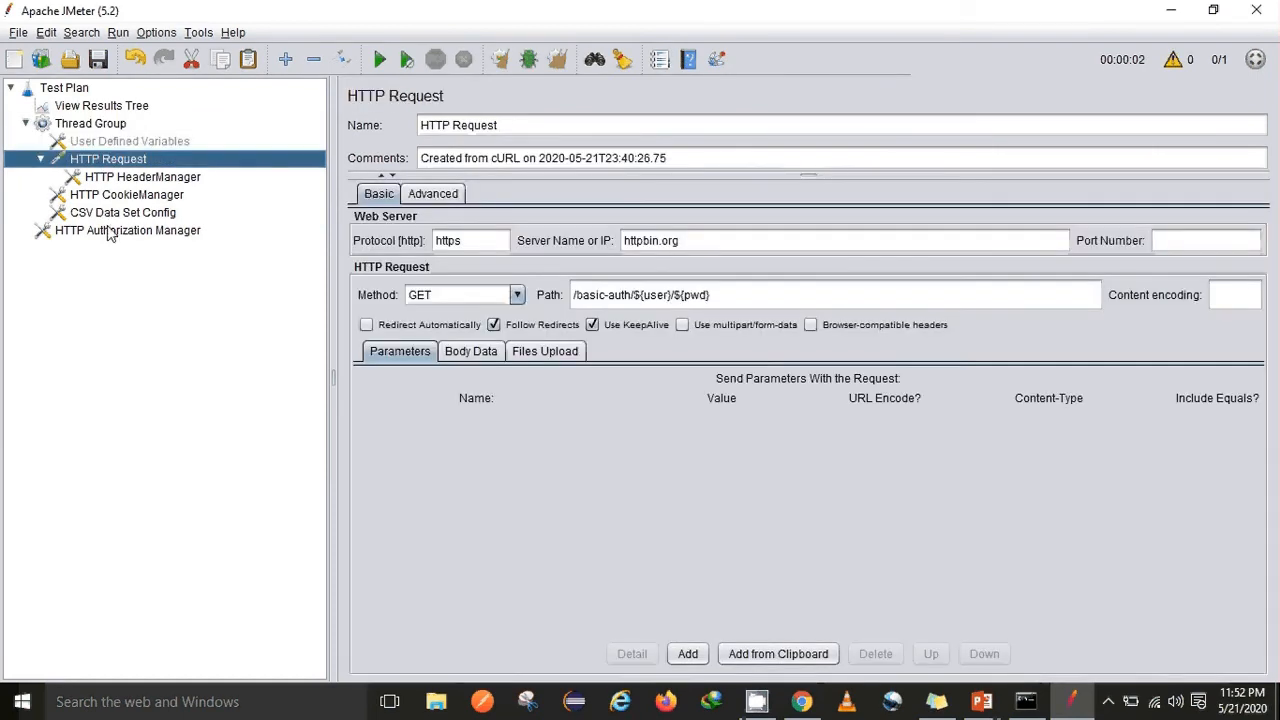
{"action": "left_click", "coordinate": [110, 231]}
{"action": "left_click", "coordinate": [91, 123]}
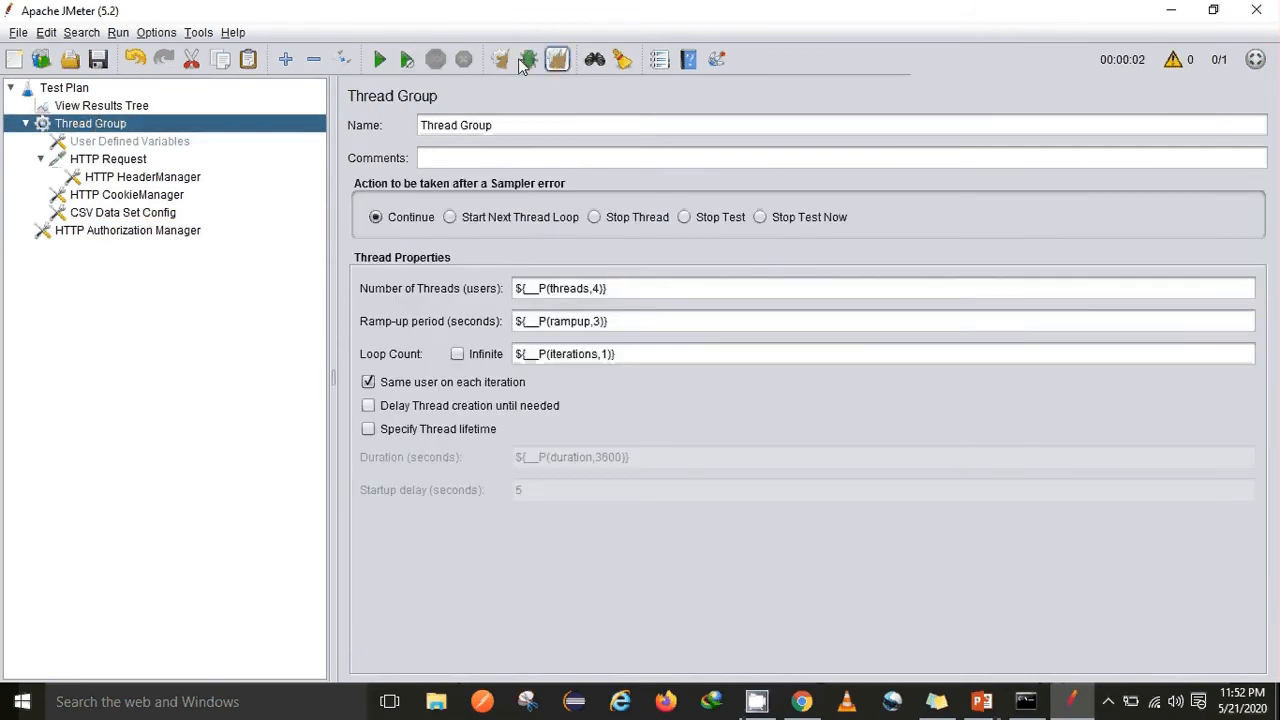
Start the test run without saving and open View Results Tree
{"action": "left_click", "coordinate": [379, 59]}
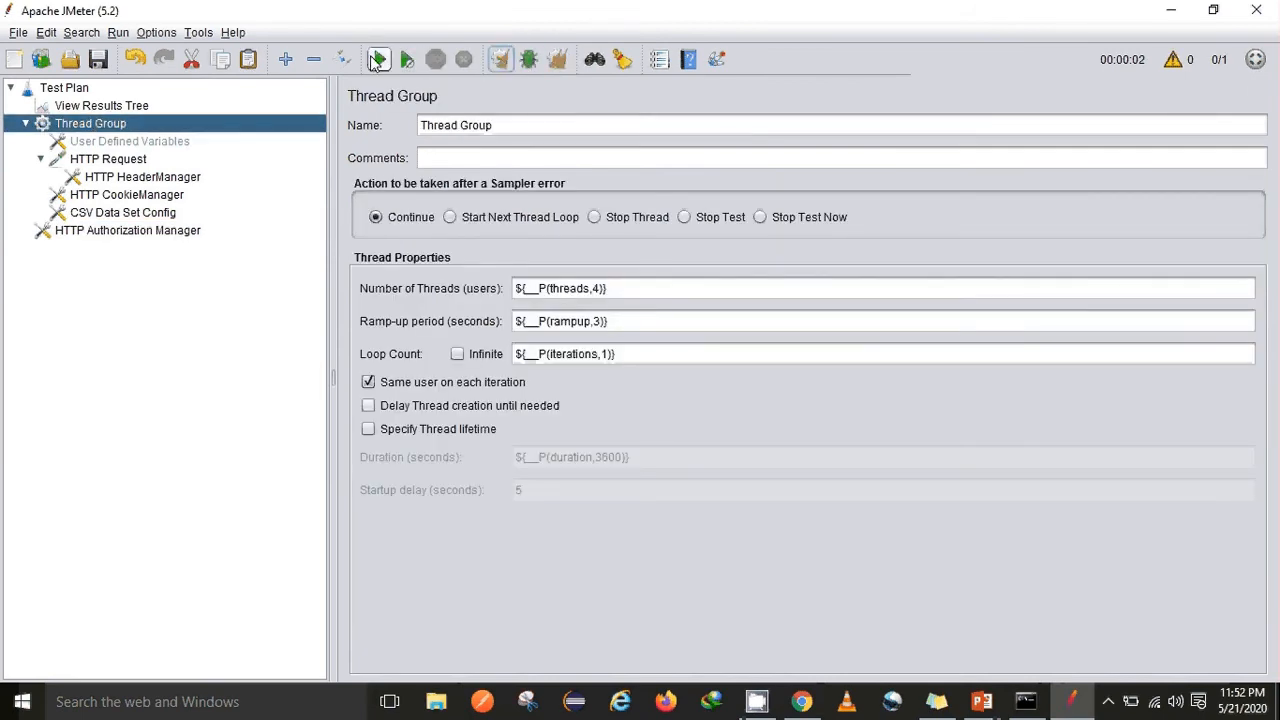
{"action": "left_click", "coordinate": [848, 392]}
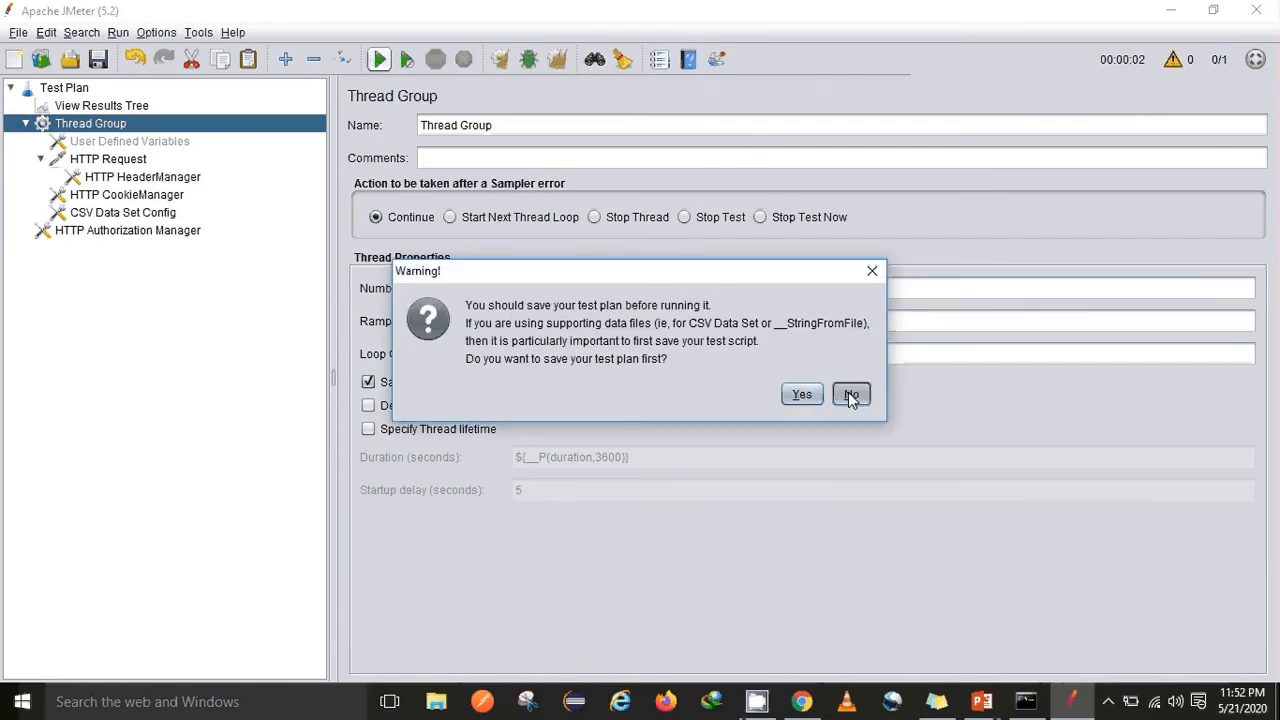
{"action": "left_click", "coordinate": [86, 106]}
Inspect all four HTTP Request samples: the user/passwd ones pass, the user2/pwd2 ones fail
{"action": "left_click", "coordinate": [409, 336]}
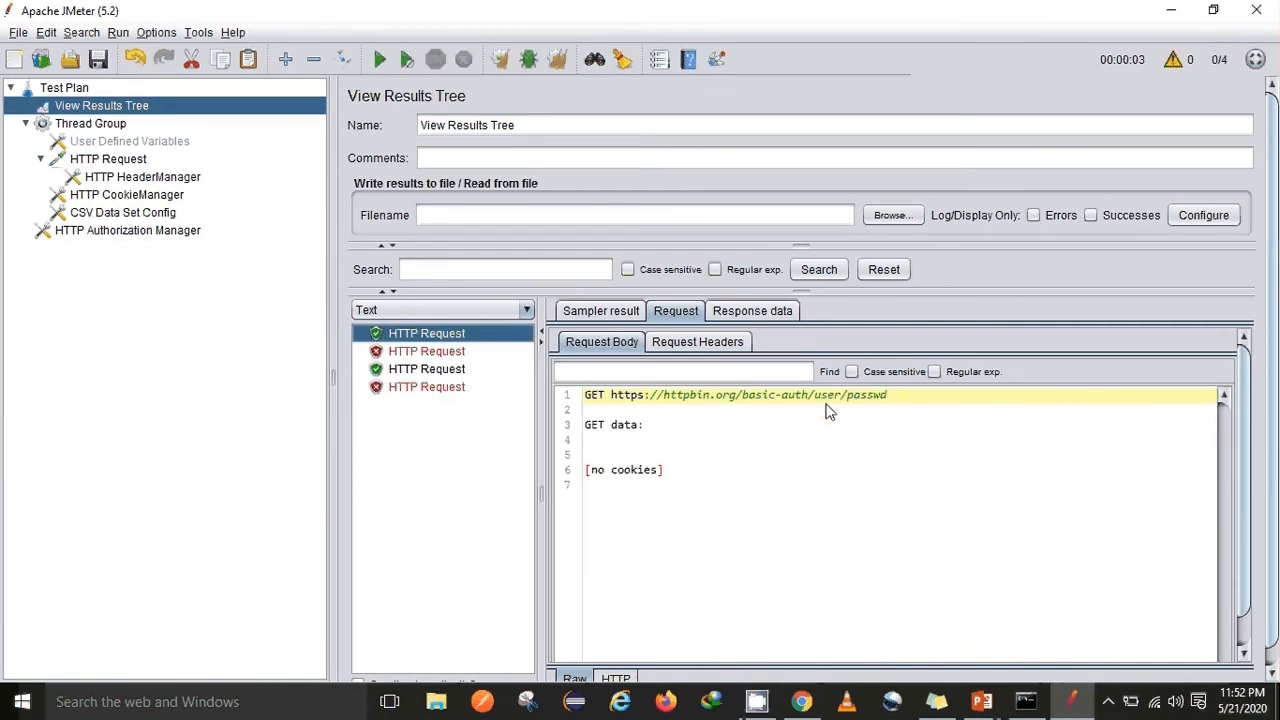
{"action": "left_click", "coordinate": [406, 370]}
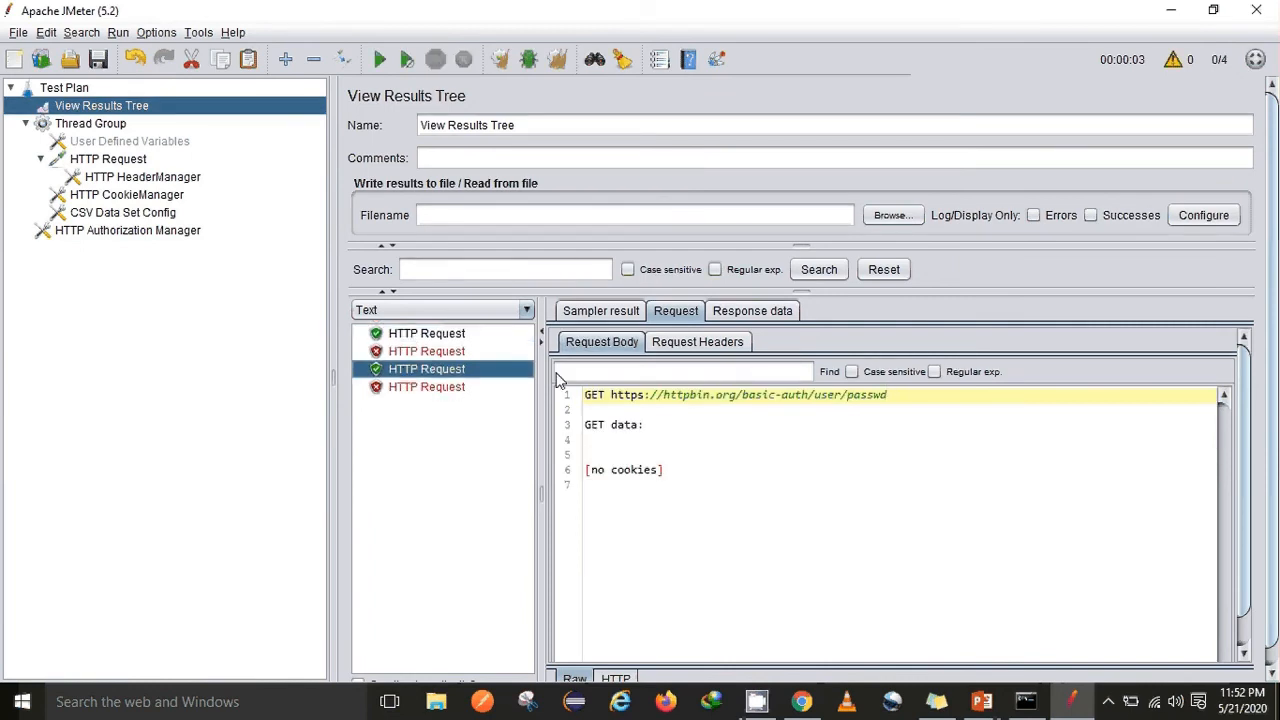
{"action": "left_click", "coordinate": [436, 353]}
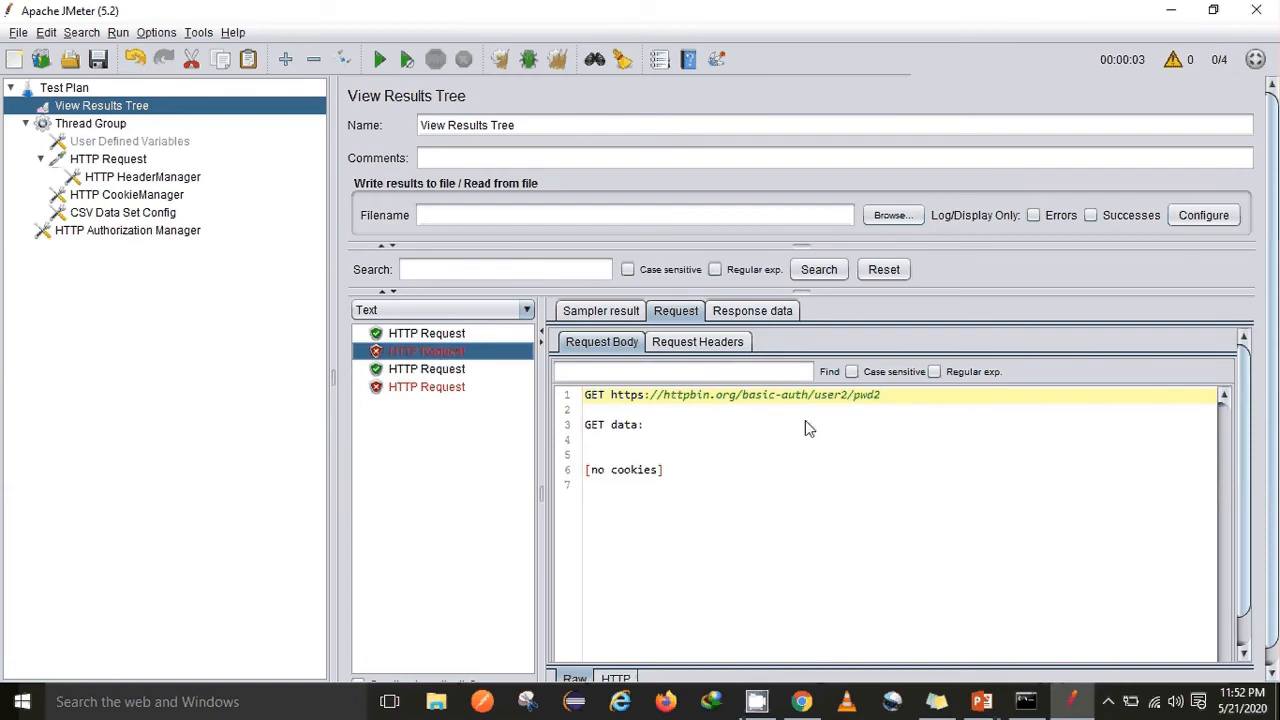
{"action": "left_click", "coordinate": [445, 390]}
{"action": "left_click", "coordinate": [426, 336]}
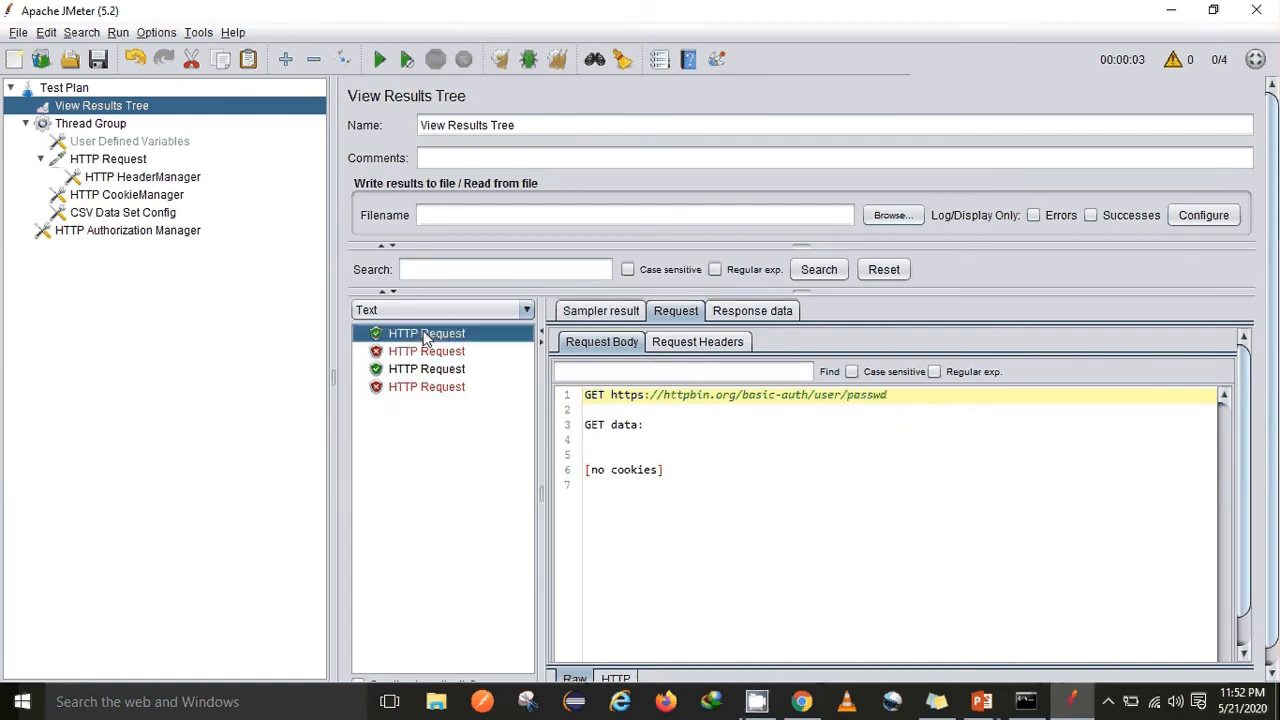
{"action": "left_click", "coordinate": [426, 355]}
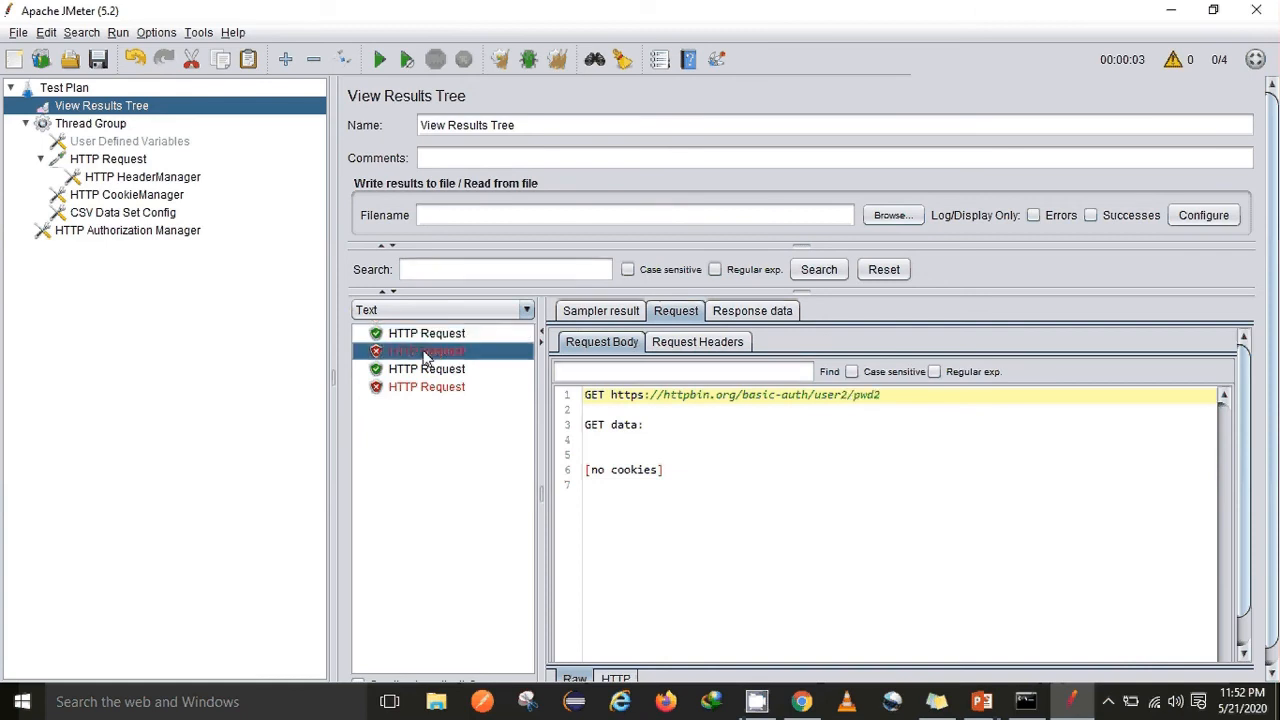
{"action": "left_click", "coordinate": [426, 371]}
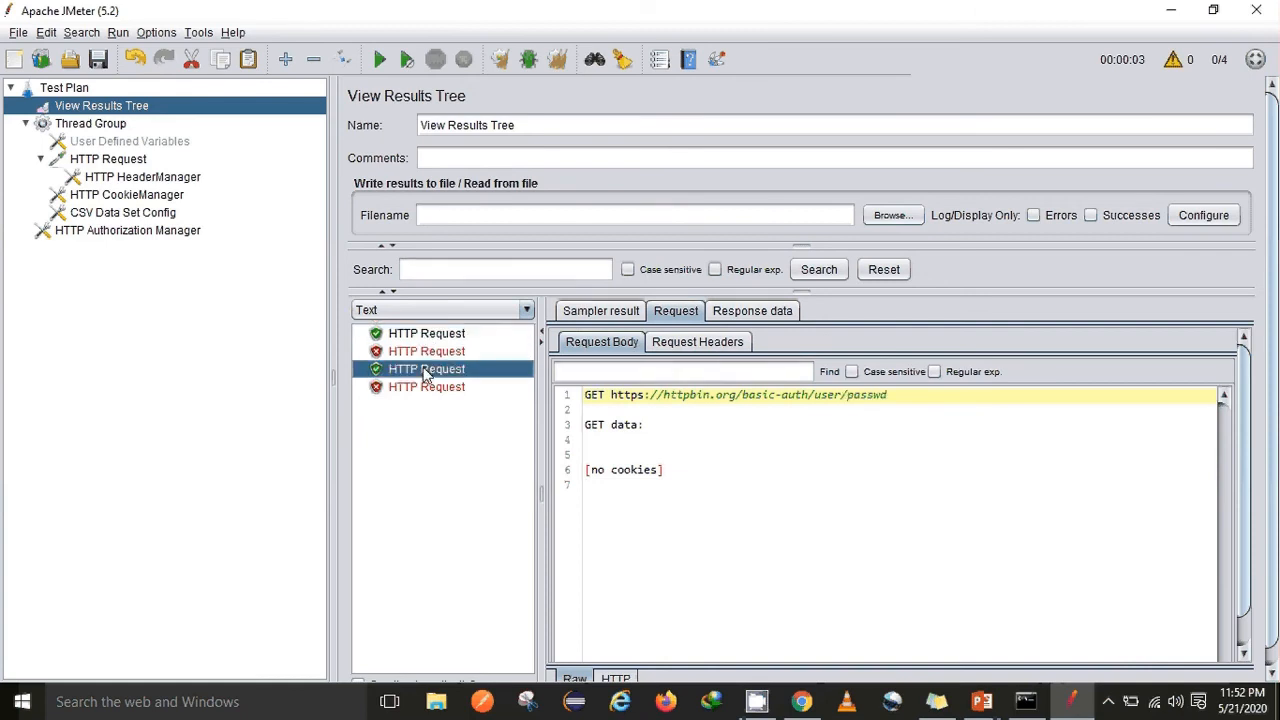
{"action": "left_click", "coordinate": [420, 390]}
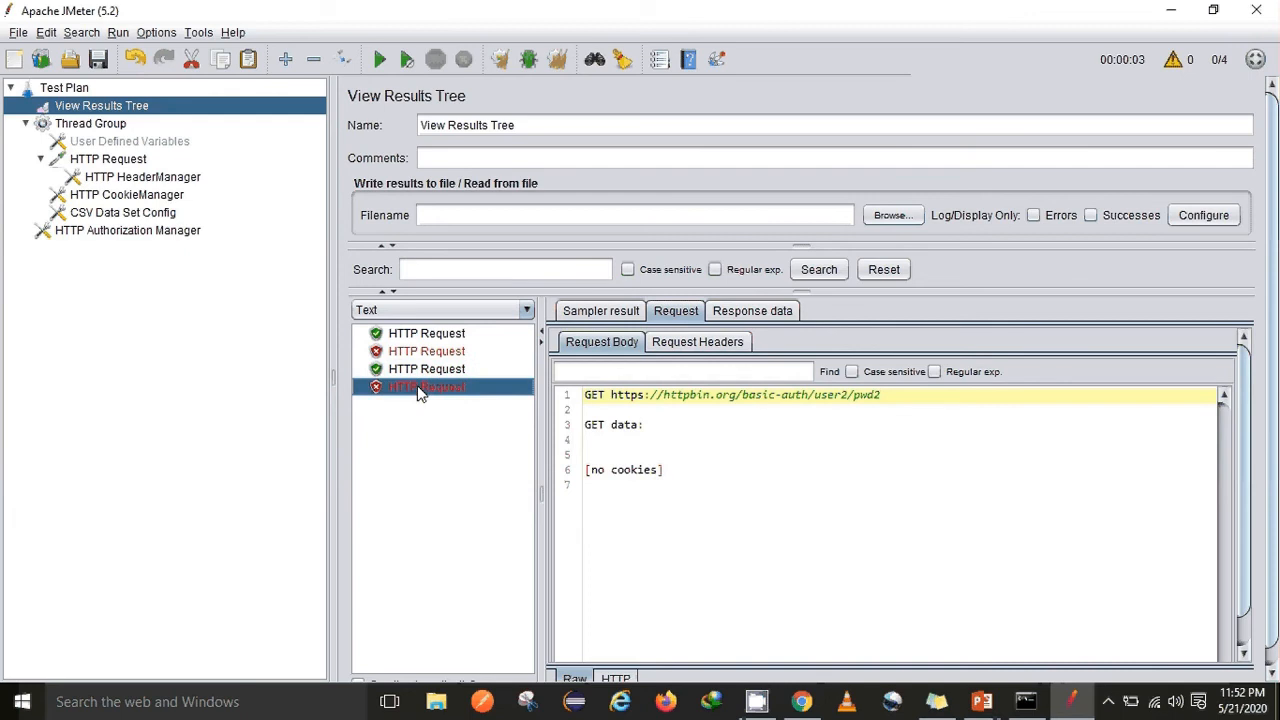
{"action": "left_click", "coordinate": [408, 370]}
{"action": "left_click", "coordinate": [406, 353]}
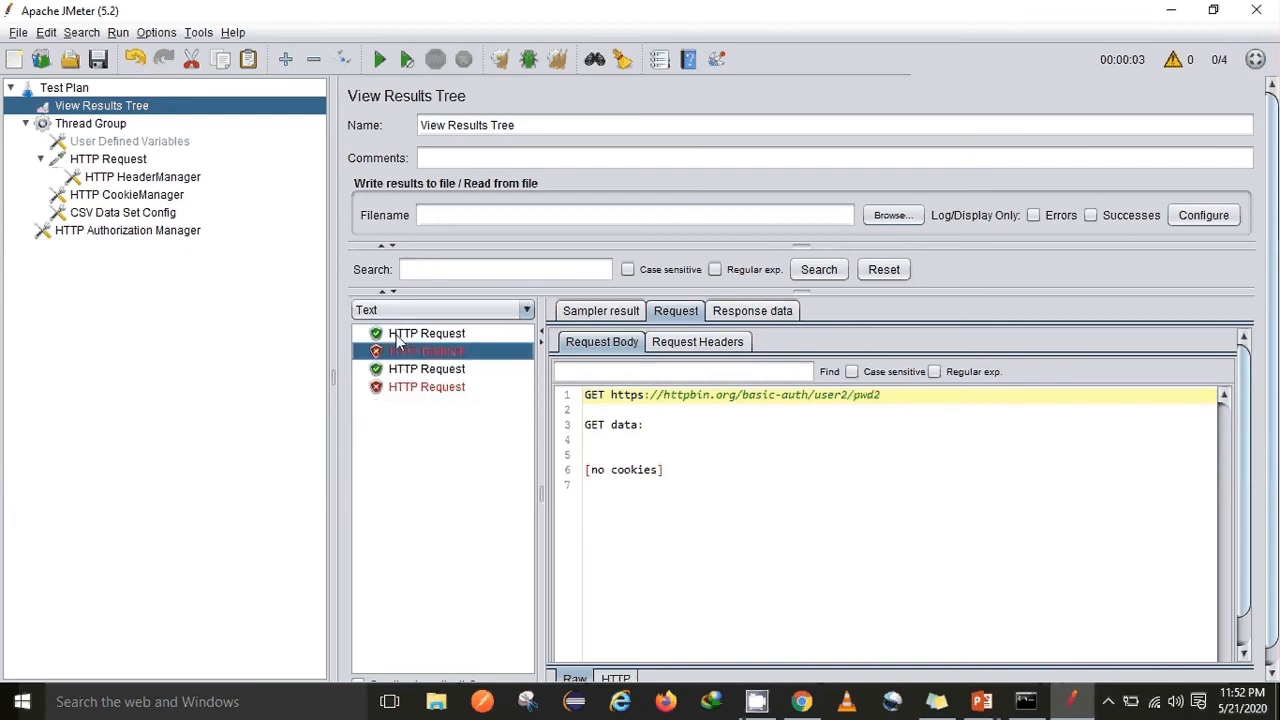
{"action": "left_click", "coordinate": [400, 336]}
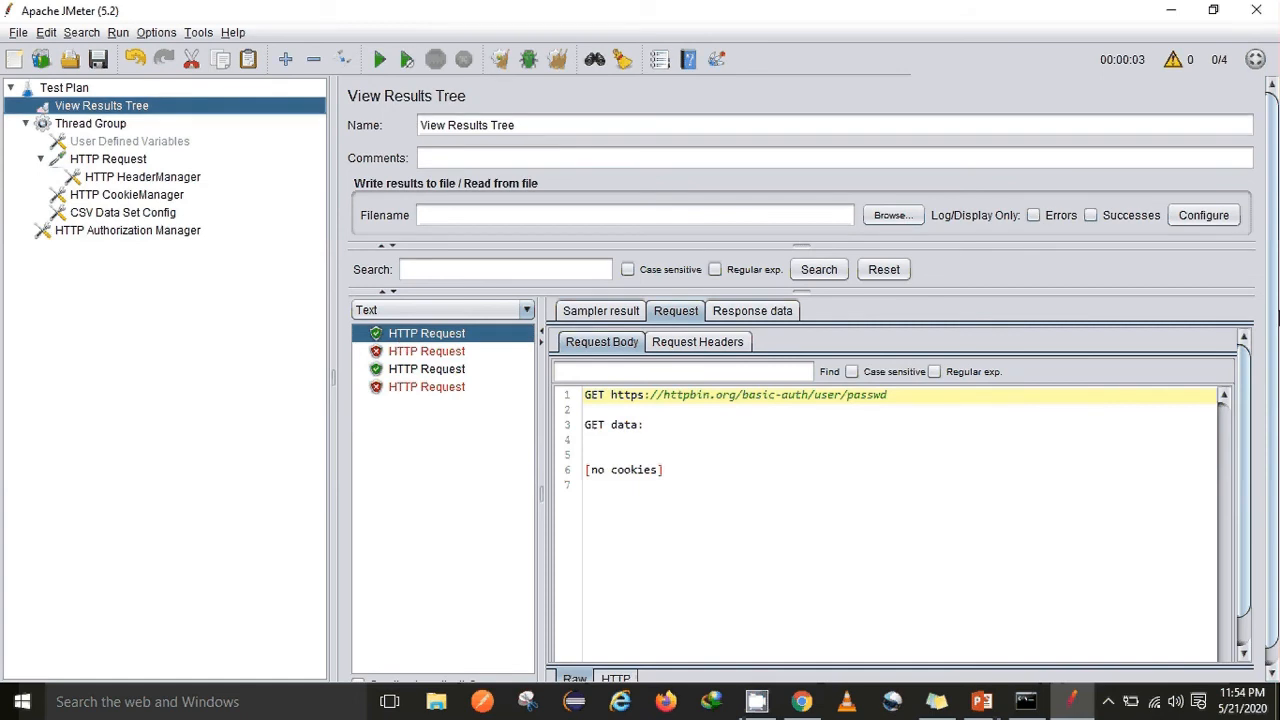
On httpbin.org, expand GET /get and execute it with Try it out
{"action": "key", "text": "alt+Tab"}
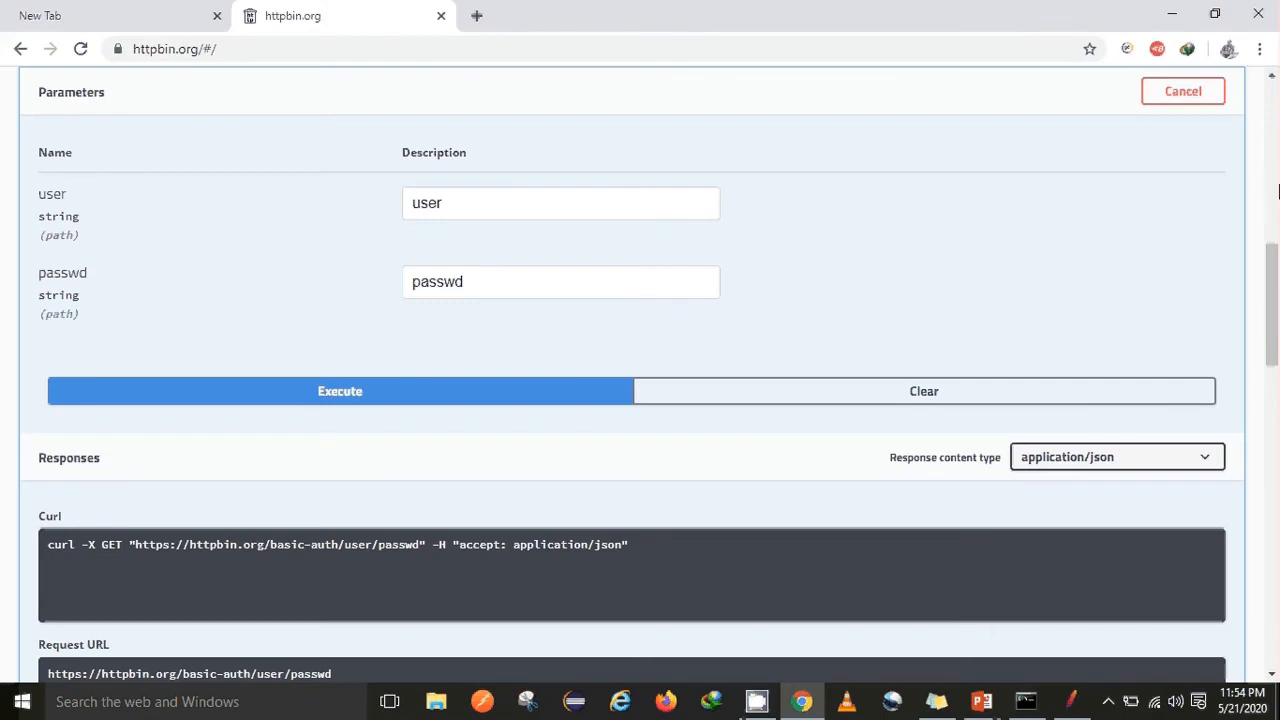
{"action": "scroll", "coordinate": [1277, 190], "scroll_direction": "up", "scroll_amount": 5}
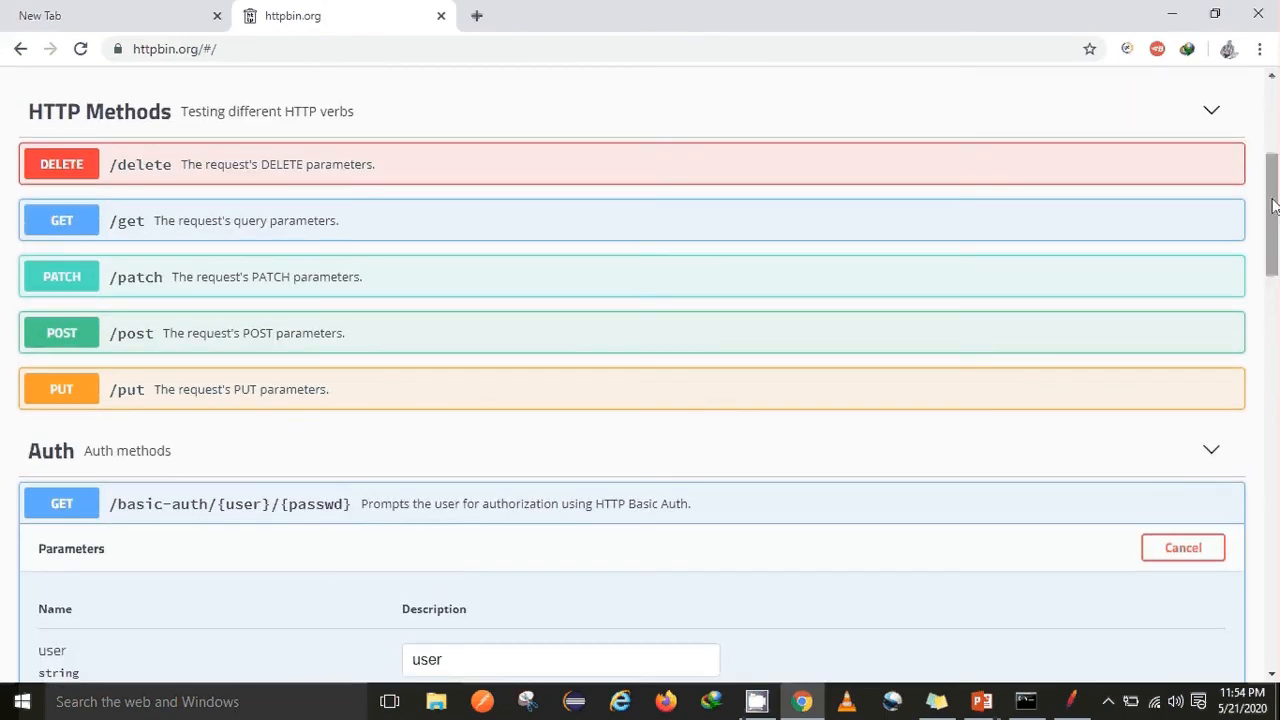
{"action": "left_click", "coordinate": [46, 230]}
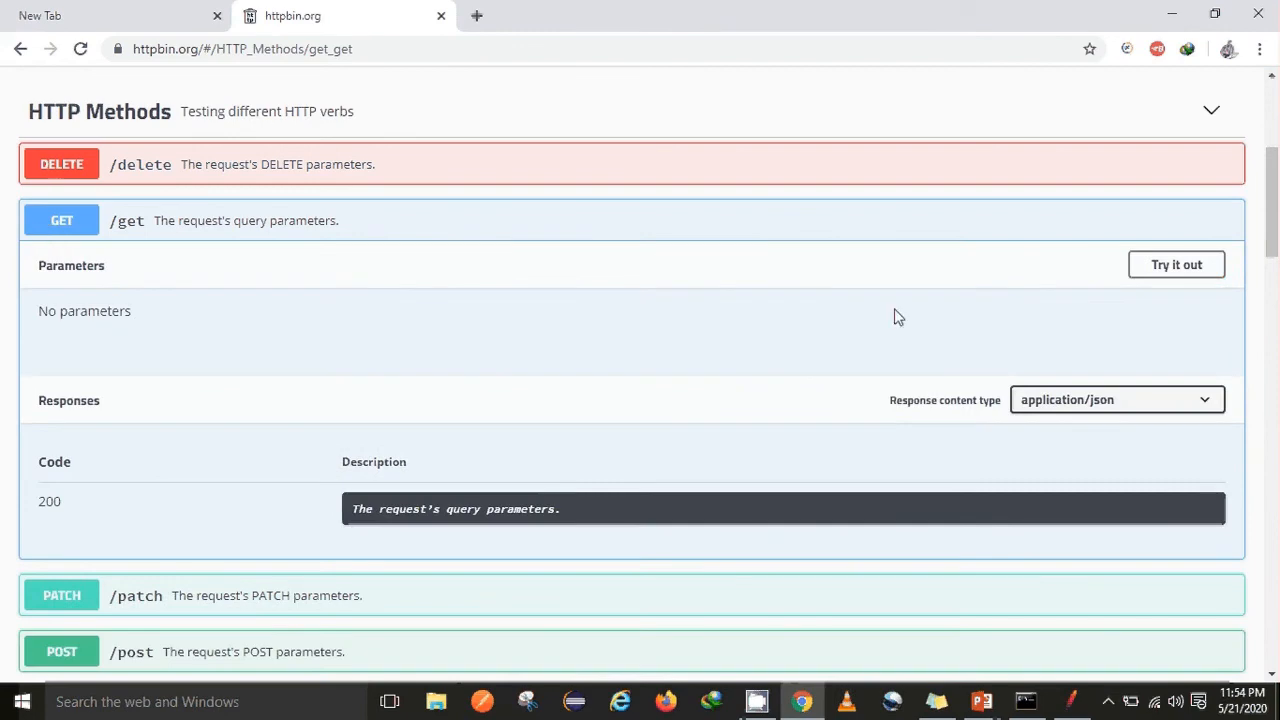
{"action": "mouse_move", "coordinate": [1277, 226]}
{"action": "left_mouse_down"}
{"action": "mouse_move", "coordinate": [1277, 273]}
{"action": "mouse_move", "coordinate": [1277, 235]}
{"action": "left_mouse_up"}
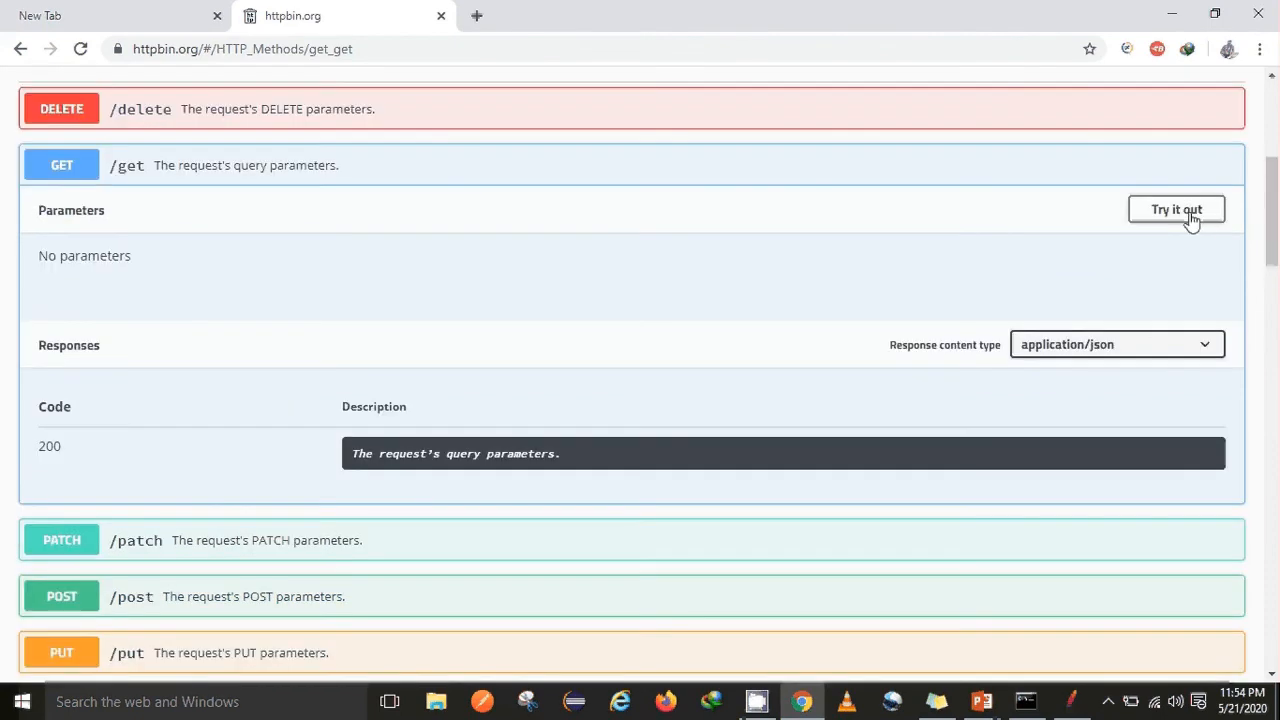
{"action": "left_click", "coordinate": [1188, 214]}
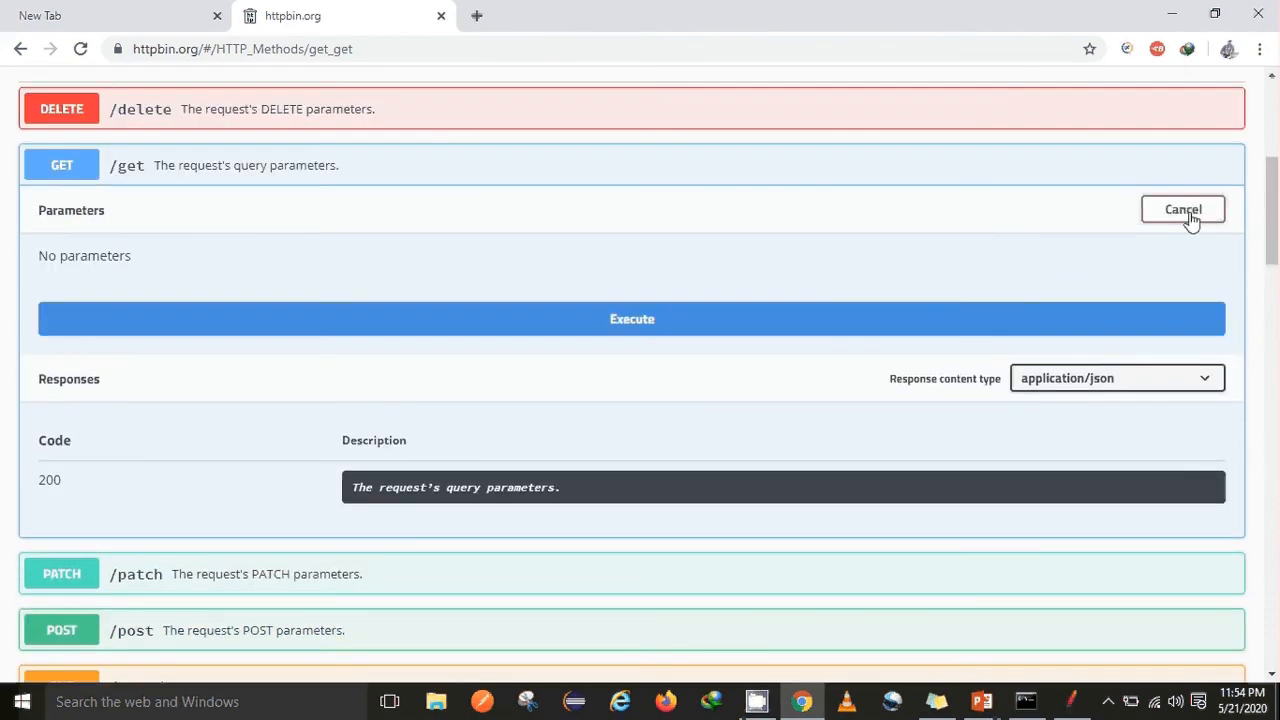
{"action": "left_click", "coordinate": [806, 317]}
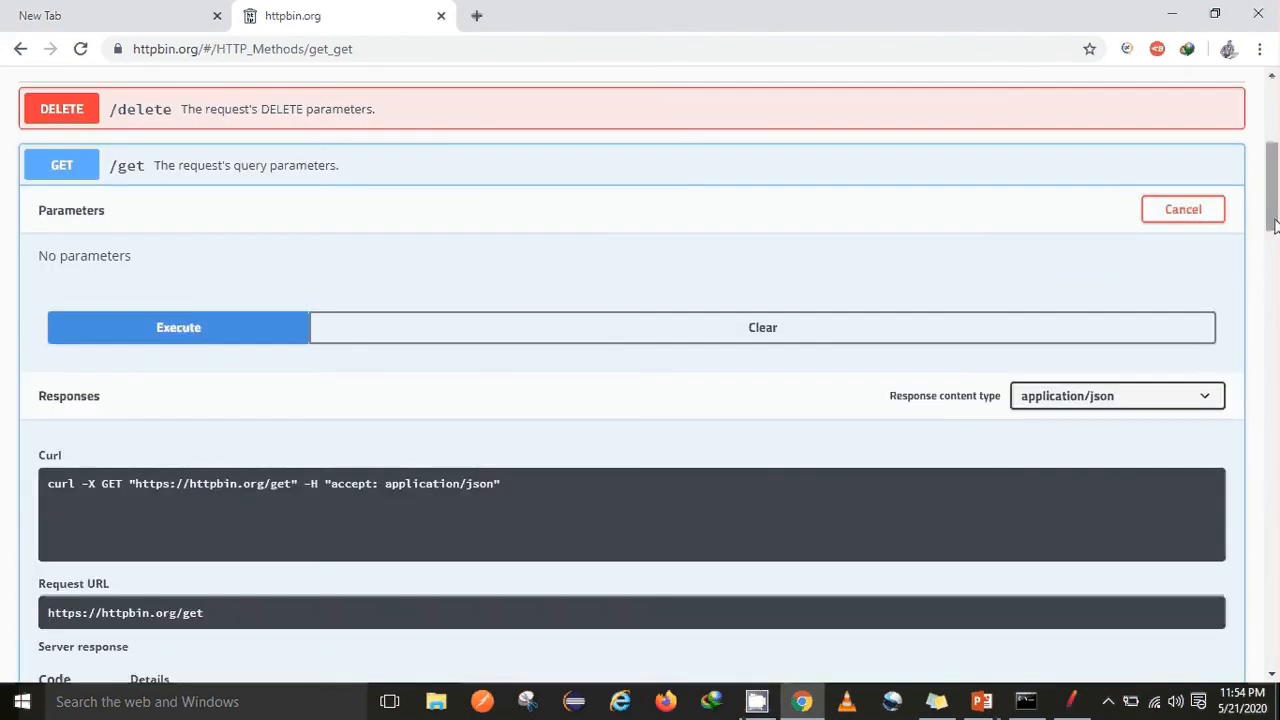
Select the generated curl command for /get and return to JMeter
{"action": "scroll", "coordinate": [1277, 280], "scroll_direction": "down", "scroll_amount": 4}
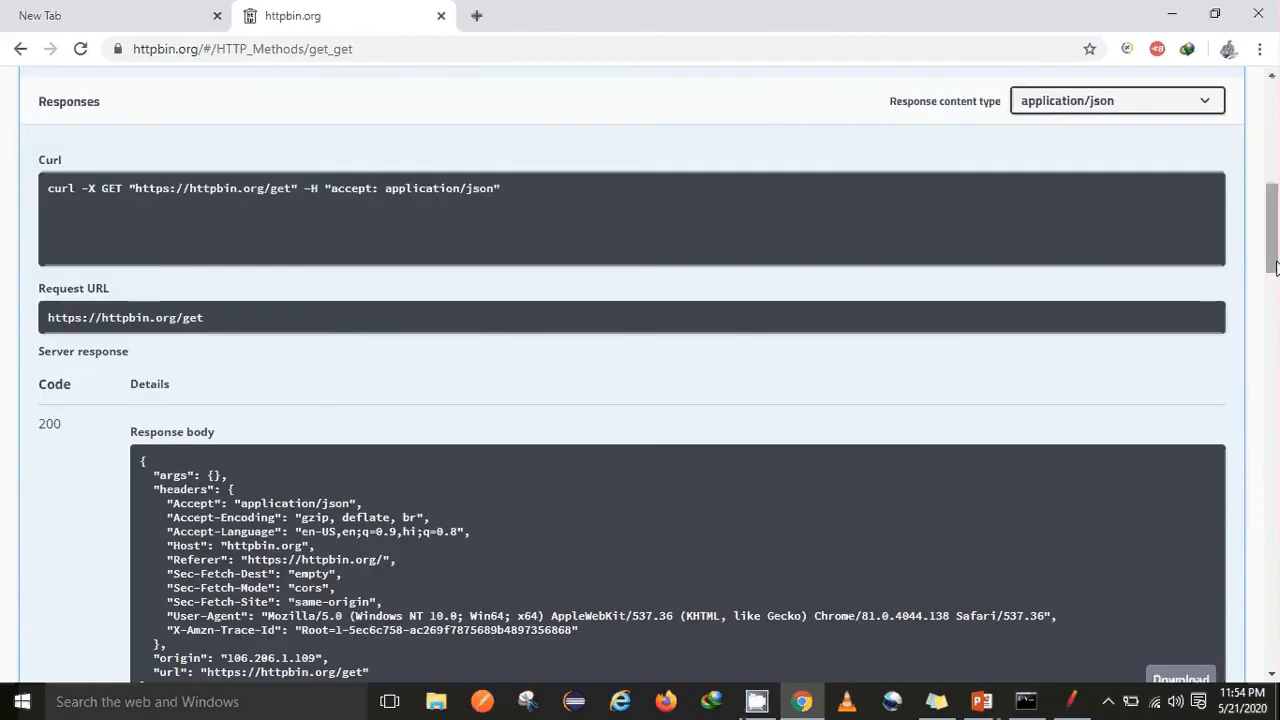
{"action": "triple_click", "coordinate": [511, 197]}
{"action": "key", "text": "ctrl+c"}
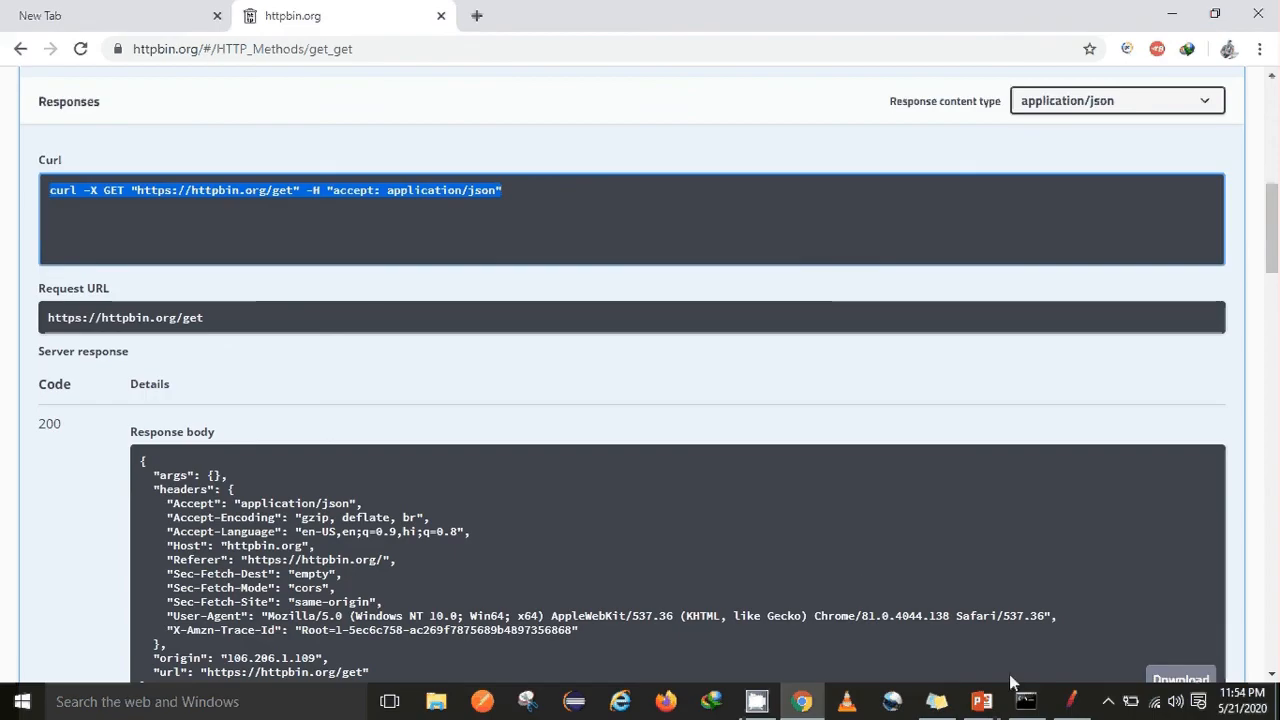
{"action": "left_click", "coordinate": [1071, 701]}
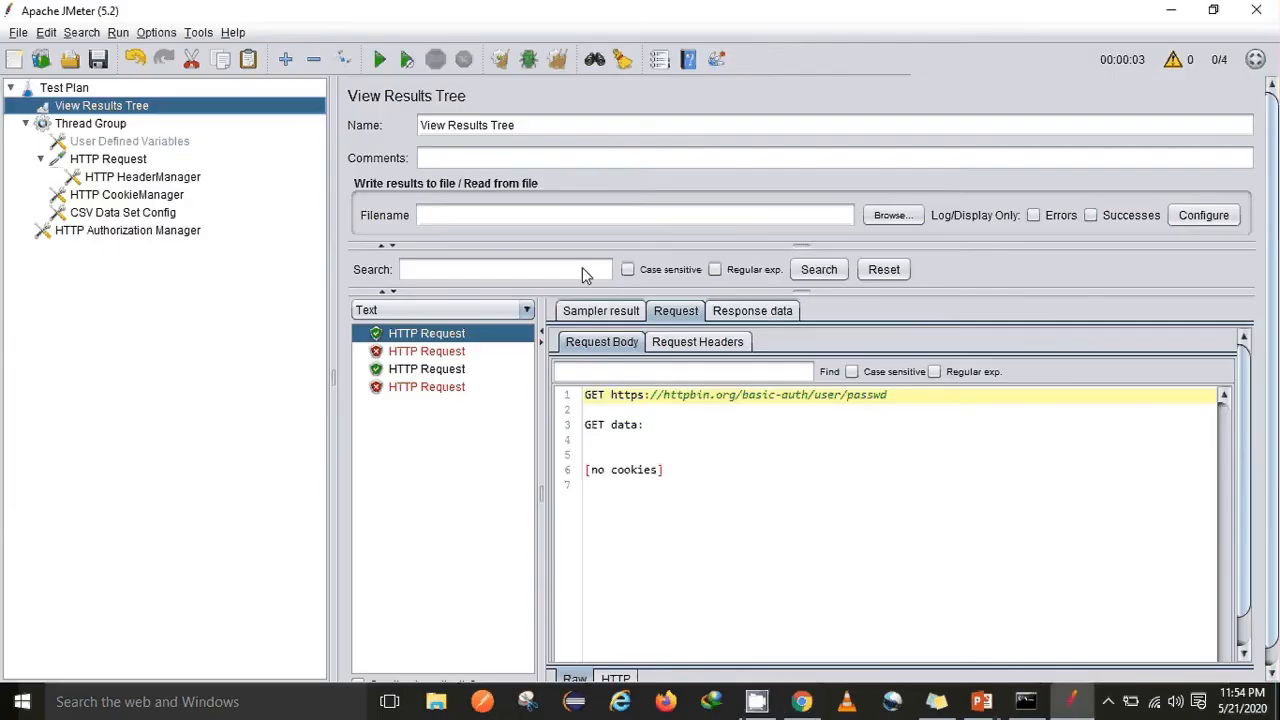
Import the copied httpbin /get curl command via Import from cURL as a new HTTP Request
{"action": "left_click", "coordinate": [200, 33]}
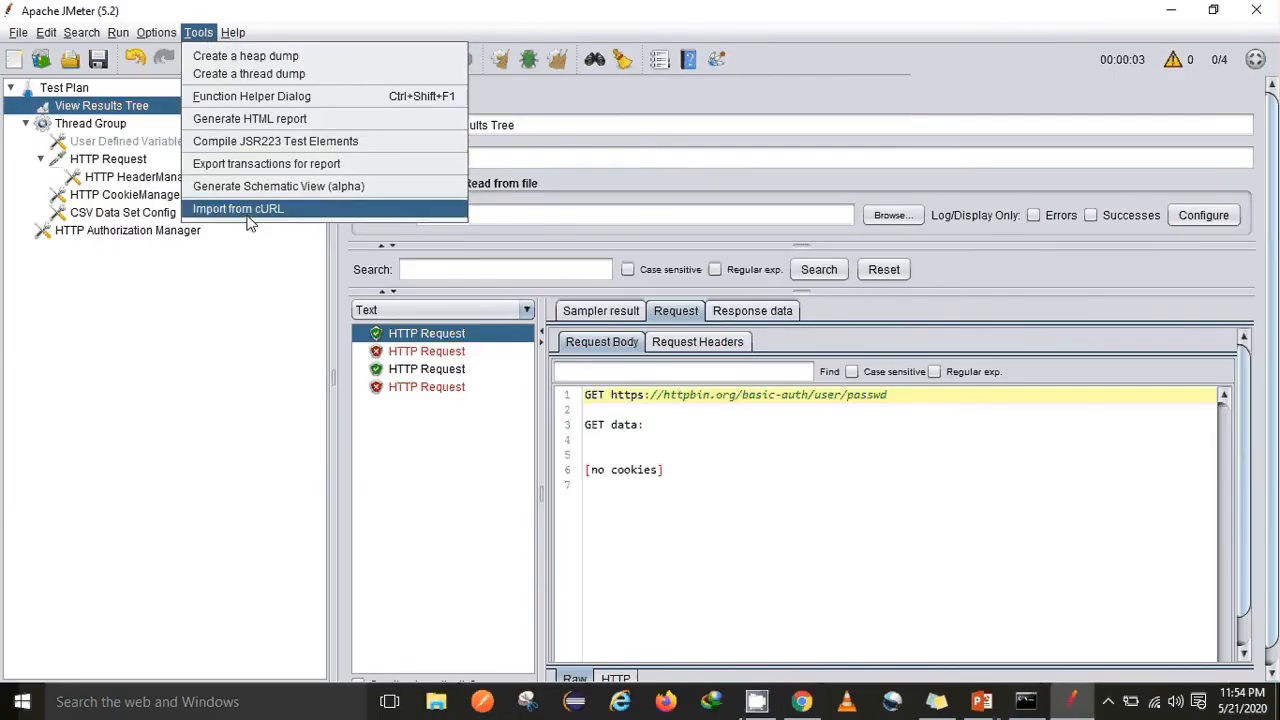
{"action": "left_click", "coordinate": [248, 213]}
{"action": "key", "text": "ctrl+v"}
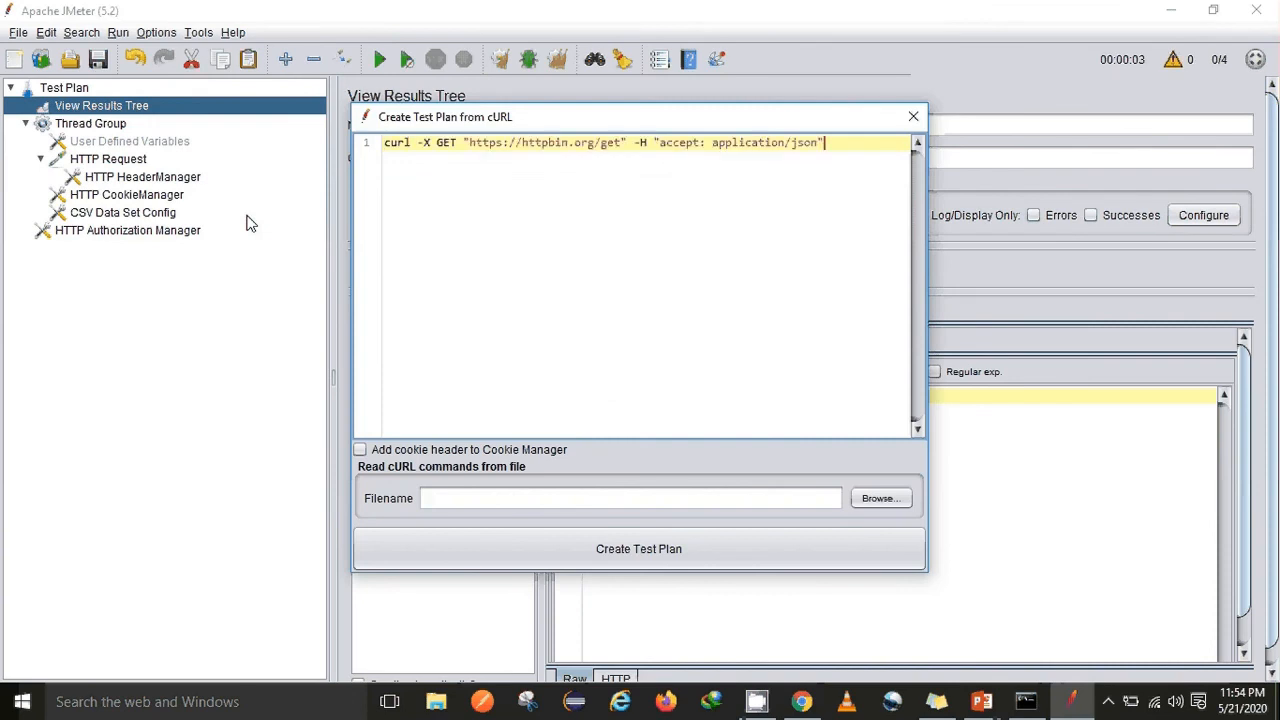
{"action": "left_click", "coordinate": [673, 548]}
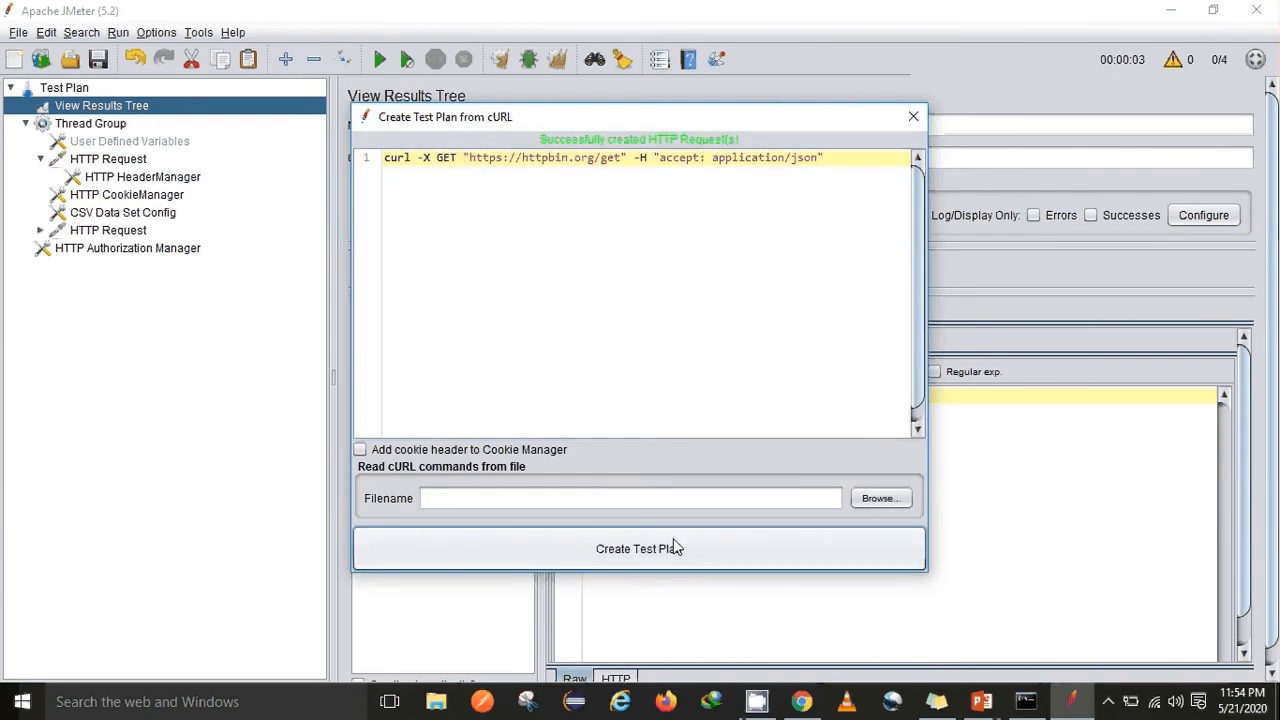
{"action": "left_click", "coordinate": [95, 231]}
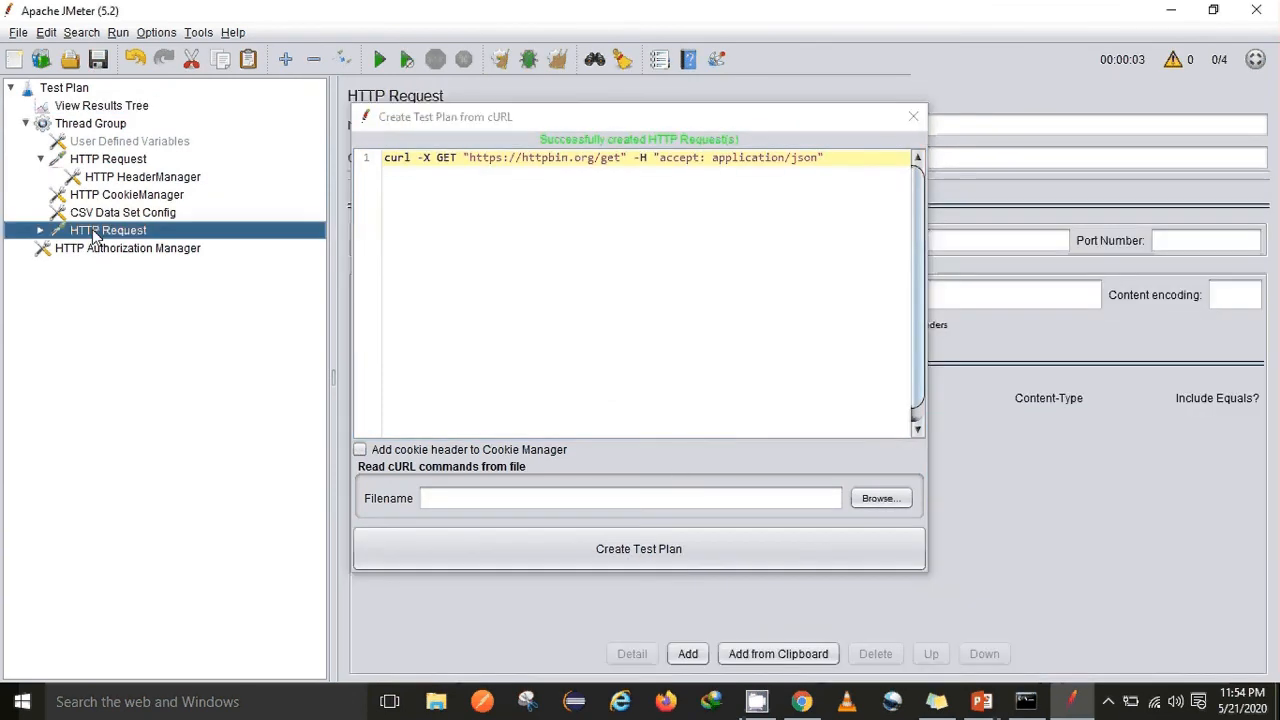
{"action": "left_click", "coordinate": [913, 116]}
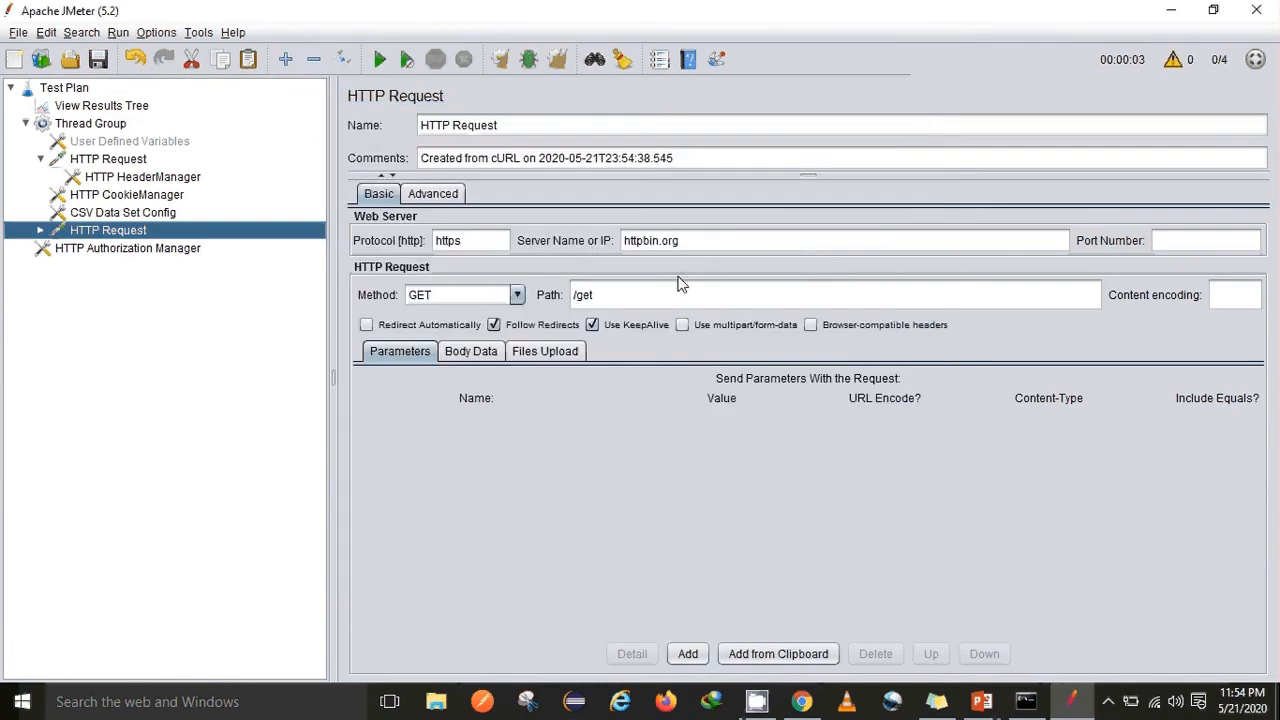
Blank the httpbin.org server name in the /get and basic-auth HTTP Requests
{"action": "left_click_drag", "start_coordinate": [681, 241], "coordinate": [592, 245]}
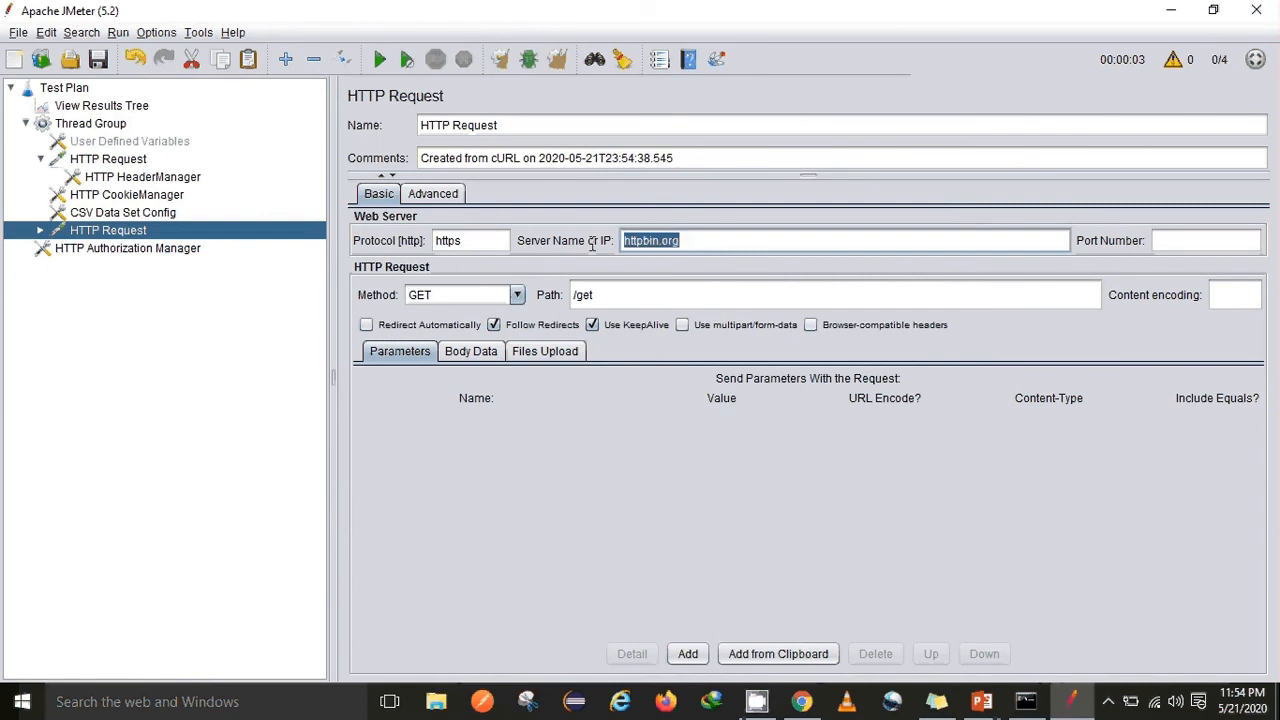
{"action": "left_click", "coordinate": [105, 160]}
{"action": "left_click_drag", "start_coordinate": [706, 240], "coordinate": [613, 232]}
{"action": "key", "text": "ctrl+c"}
{"action": "key", "text": "Delete"}
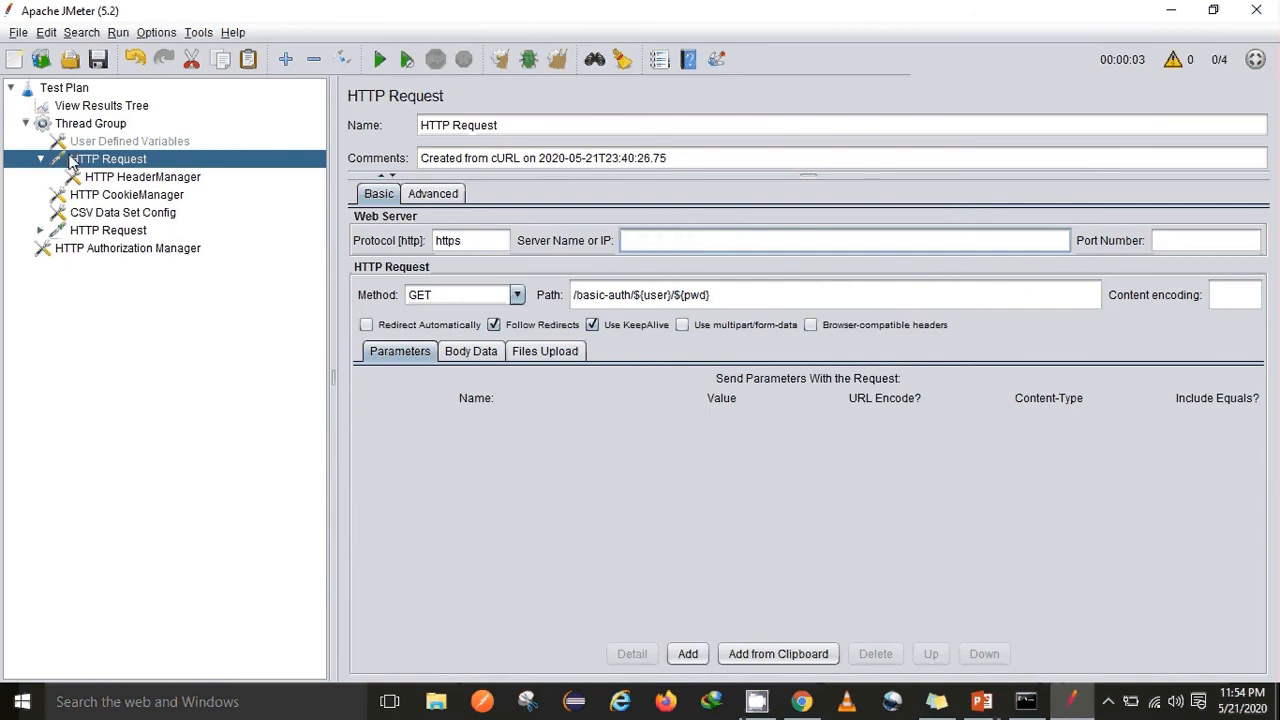
{"action": "left_click", "coordinate": [42, 161]}
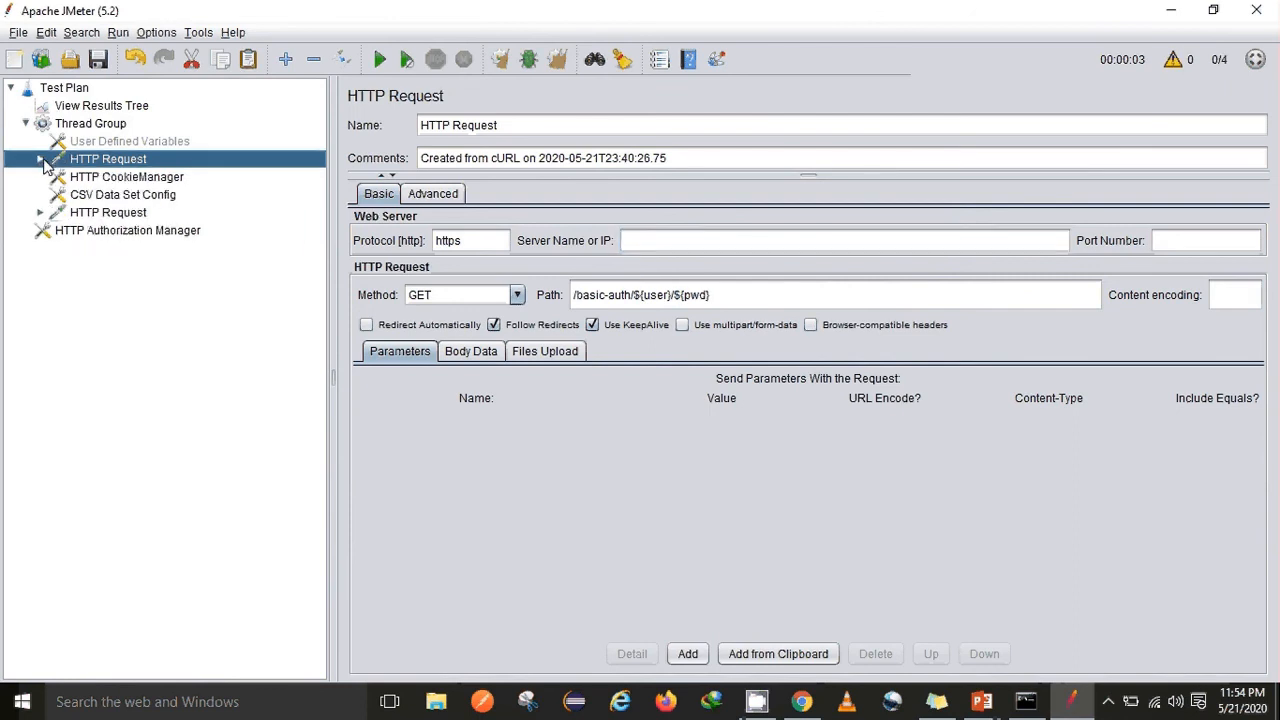
{"action": "left_click", "coordinate": [41, 213]}
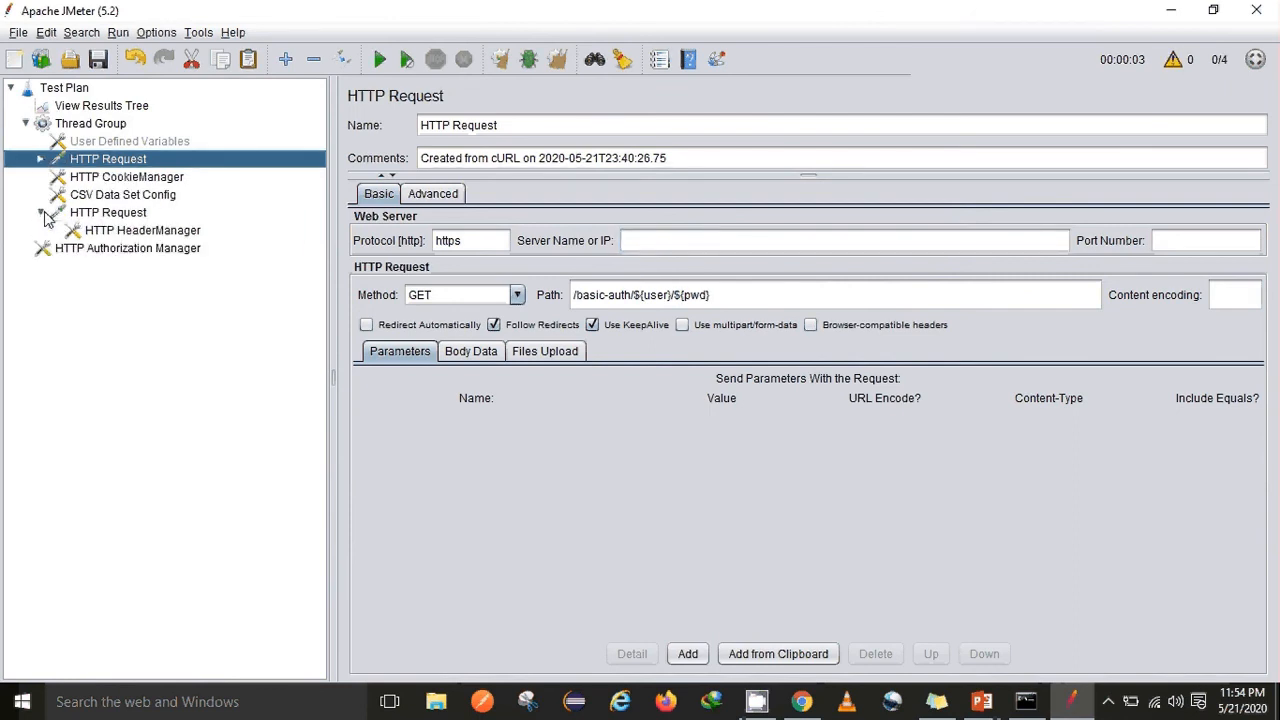
{"action": "left_click", "coordinate": [80, 124]}
Add HTTP Request Defaults to the Test Plan with server name httpbin.org
{"action": "right_click", "coordinate": [44, 88]}
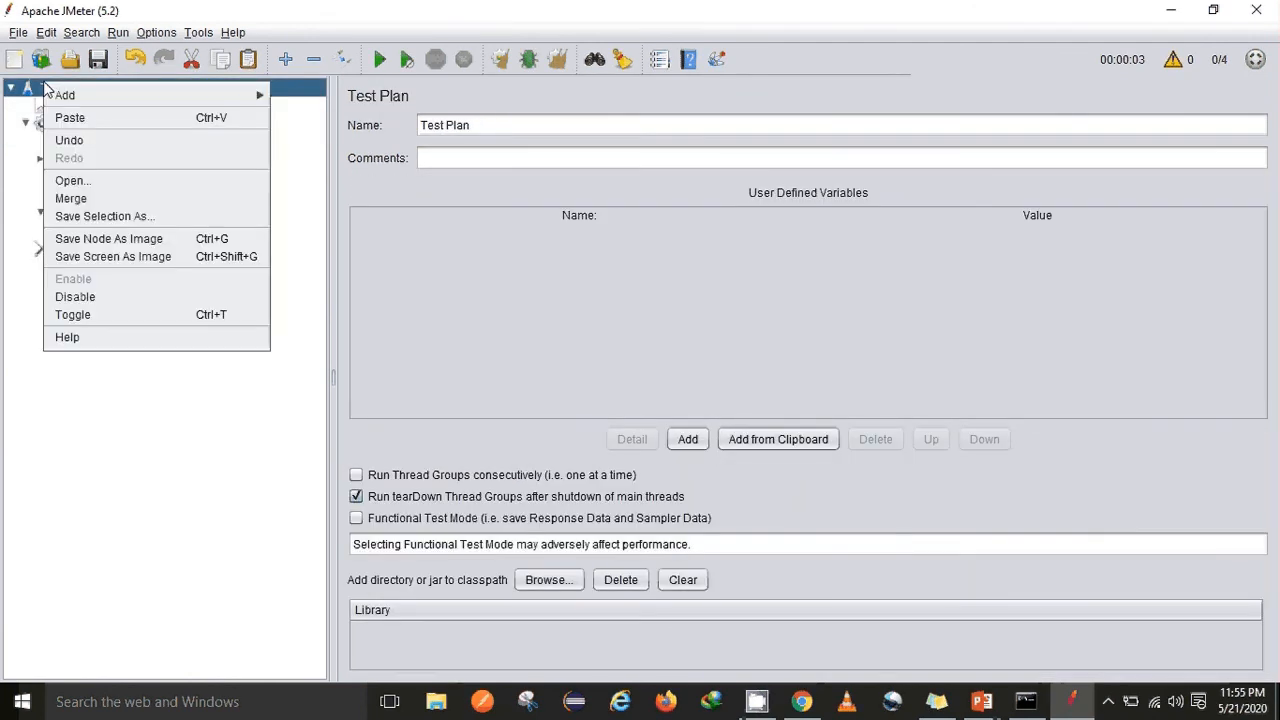
{"action": "mouse_move", "coordinate": [150, 95]}
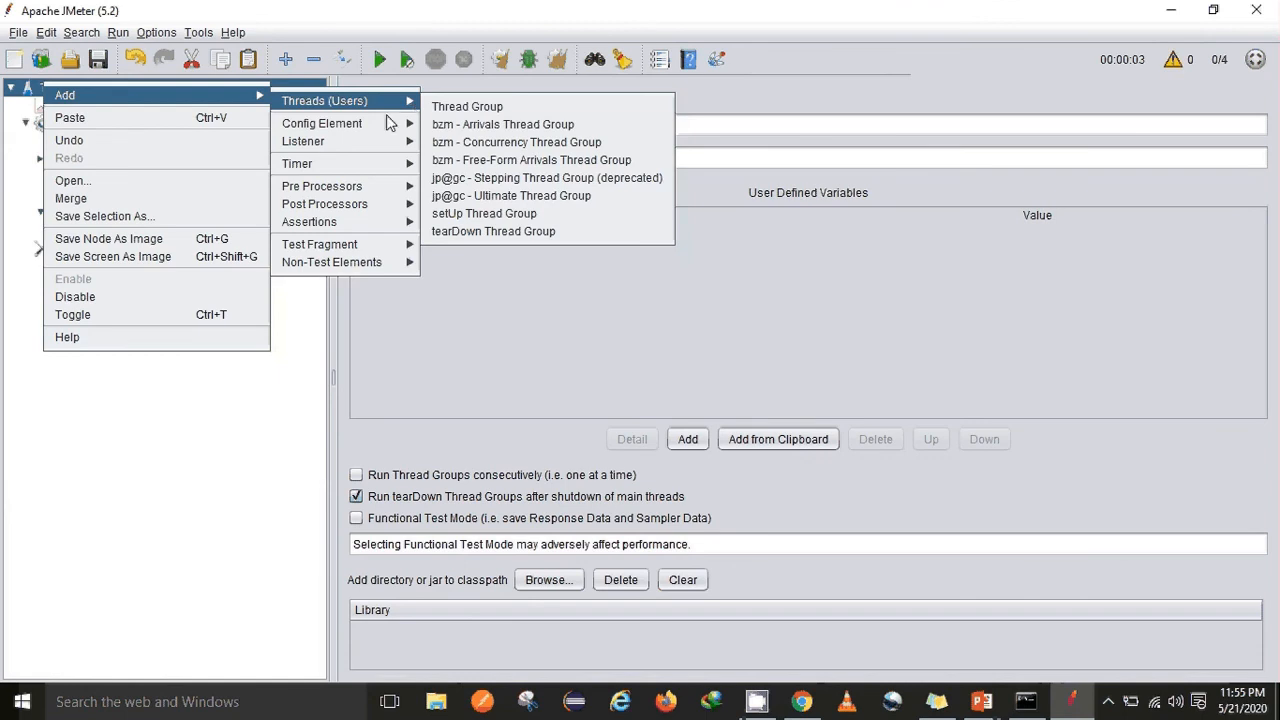
{"action": "mouse_move", "coordinate": [355, 125]}
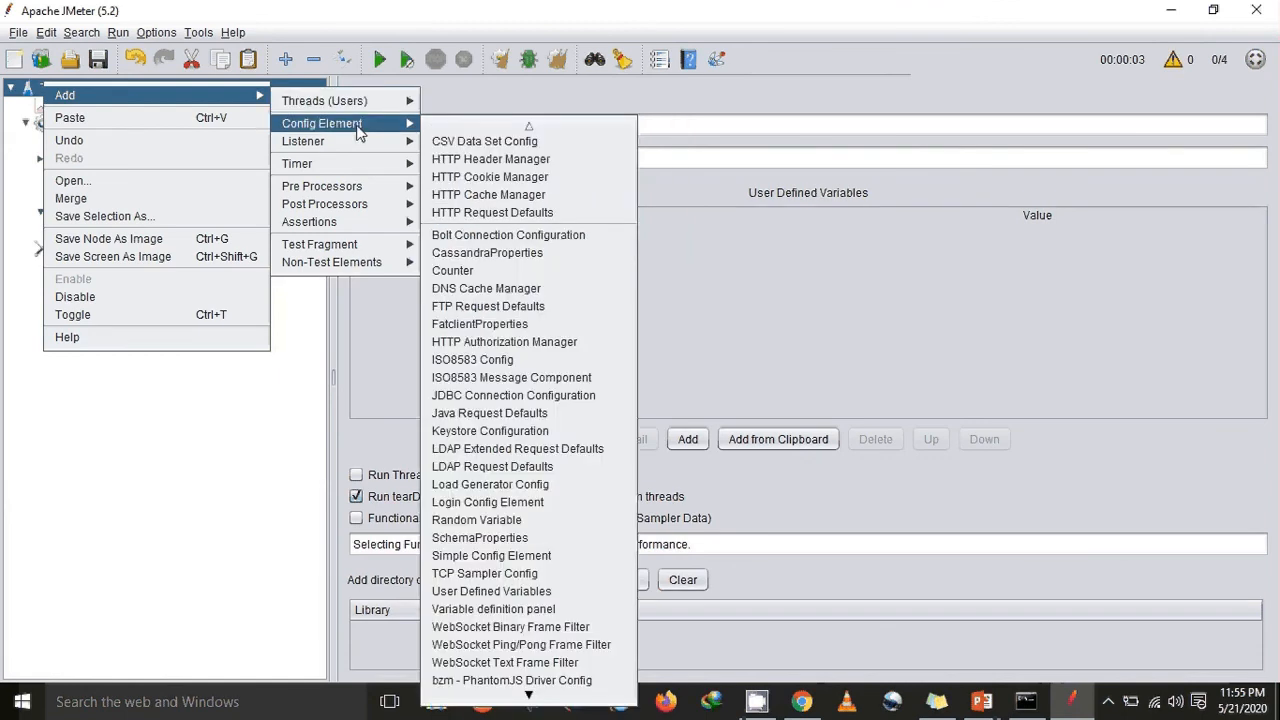
{"action": "left_click", "coordinate": [490, 213]}
{"action": "left_click", "coordinate": [630, 237]}
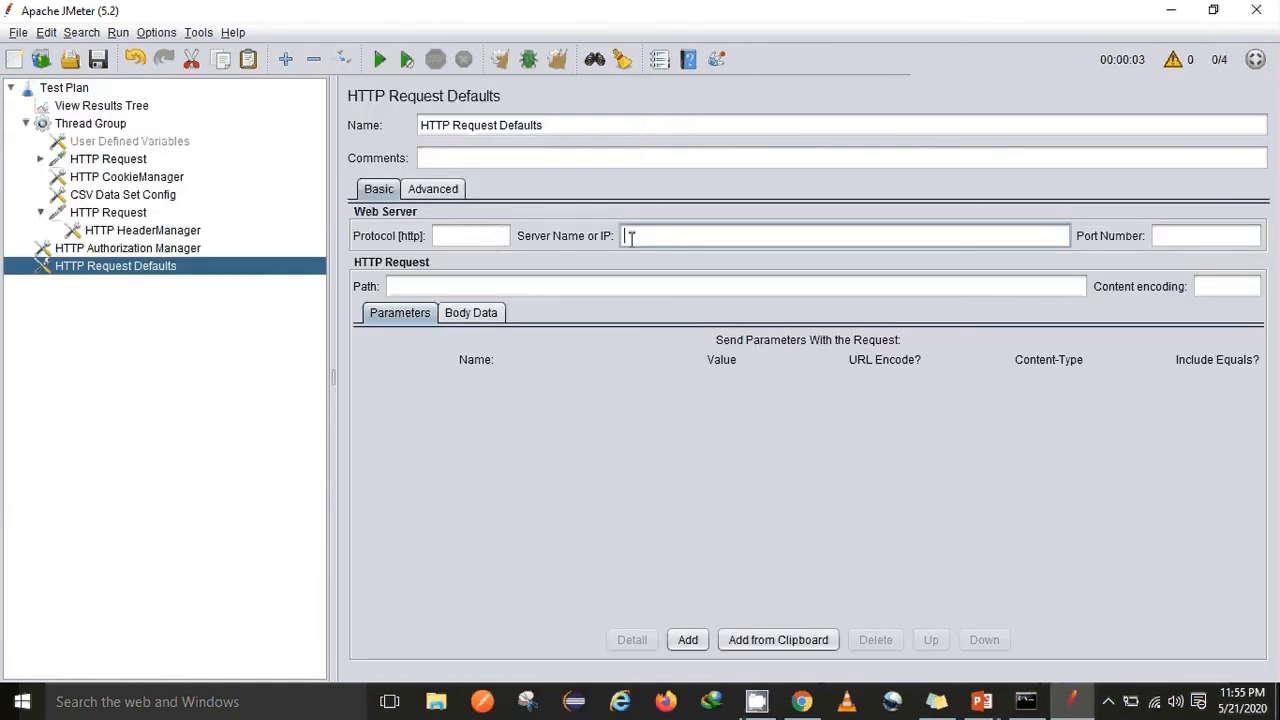
{"action": "key", "text": "ctrl+v"}
Run the test plan without saving and inspect all eight request results, including two failures
{"action": "left_click", "coordinate": [380, 59]}
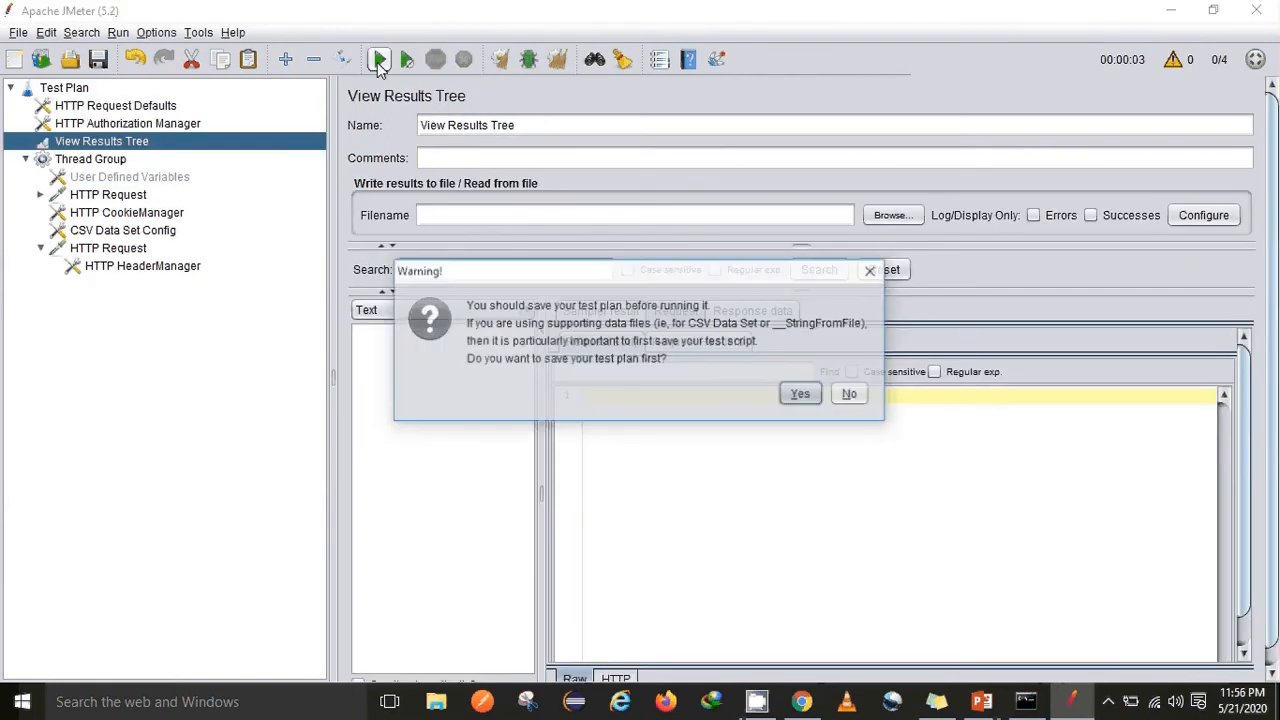
{"action": "left_click", "coordinate": [851, 395]}
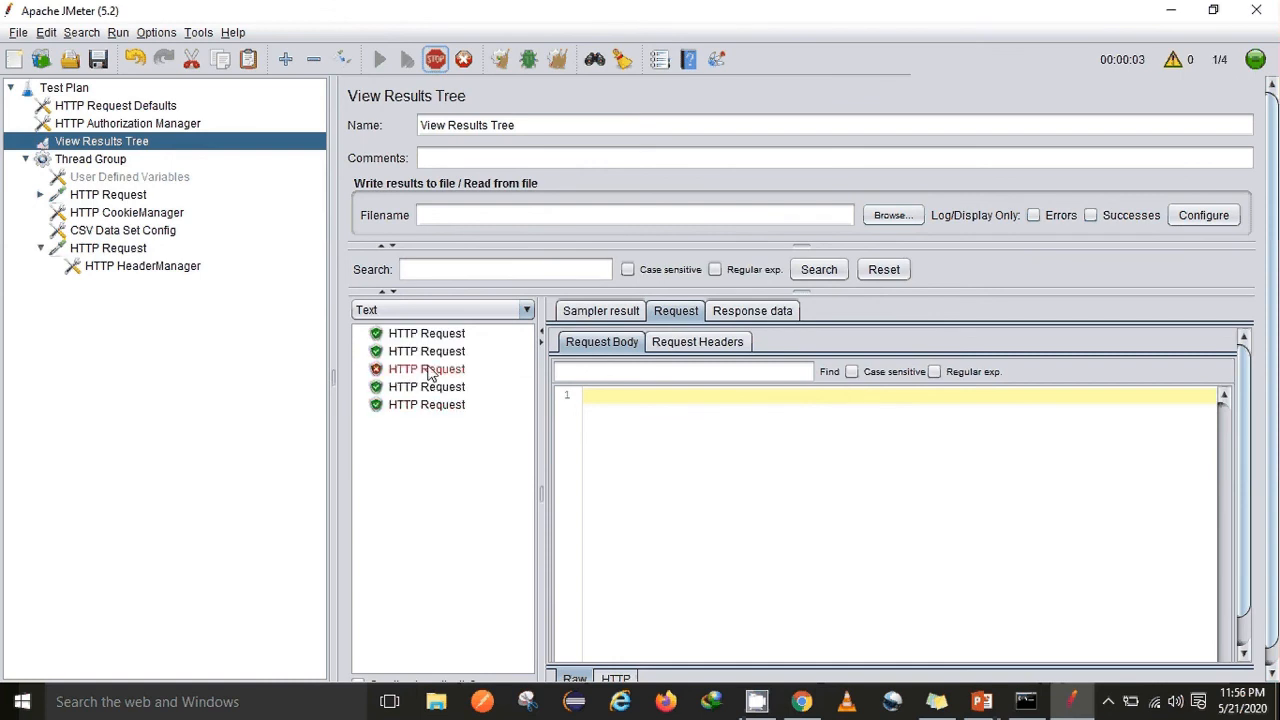
{"action": "left_click", "coordinate": [428, 335]}
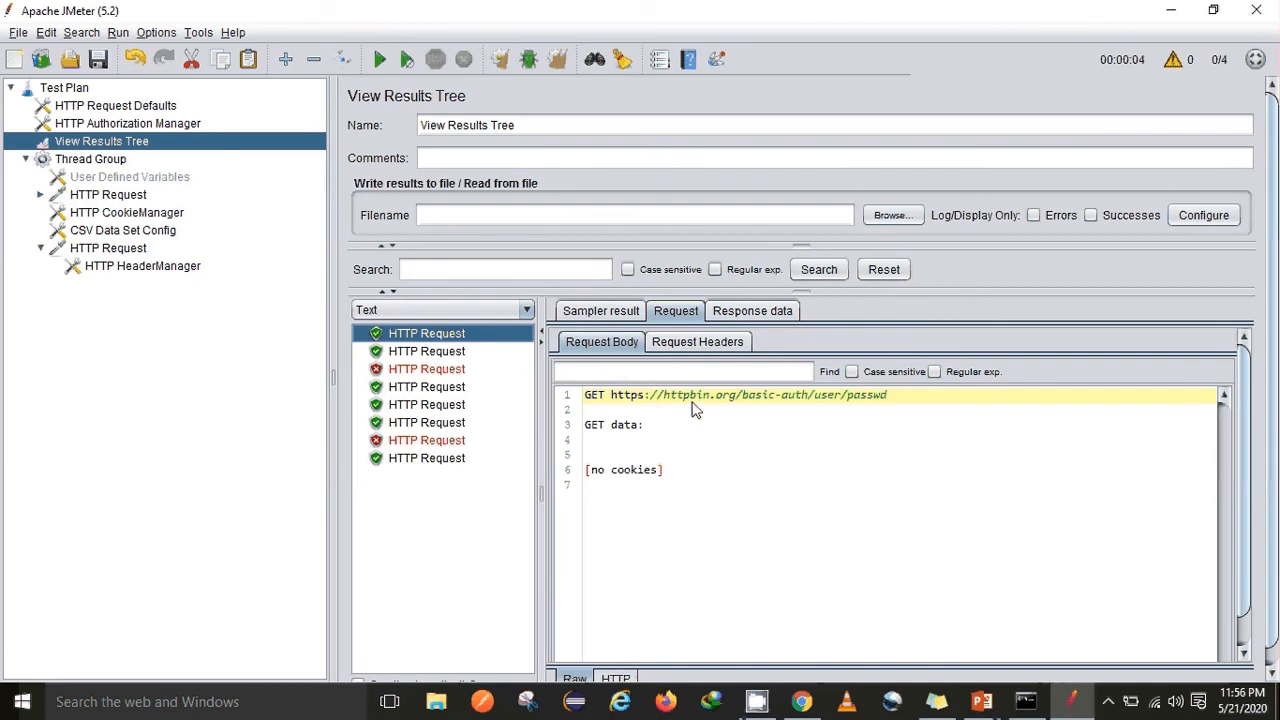
{"action": "left_click", "coordinate": [433, 353]}
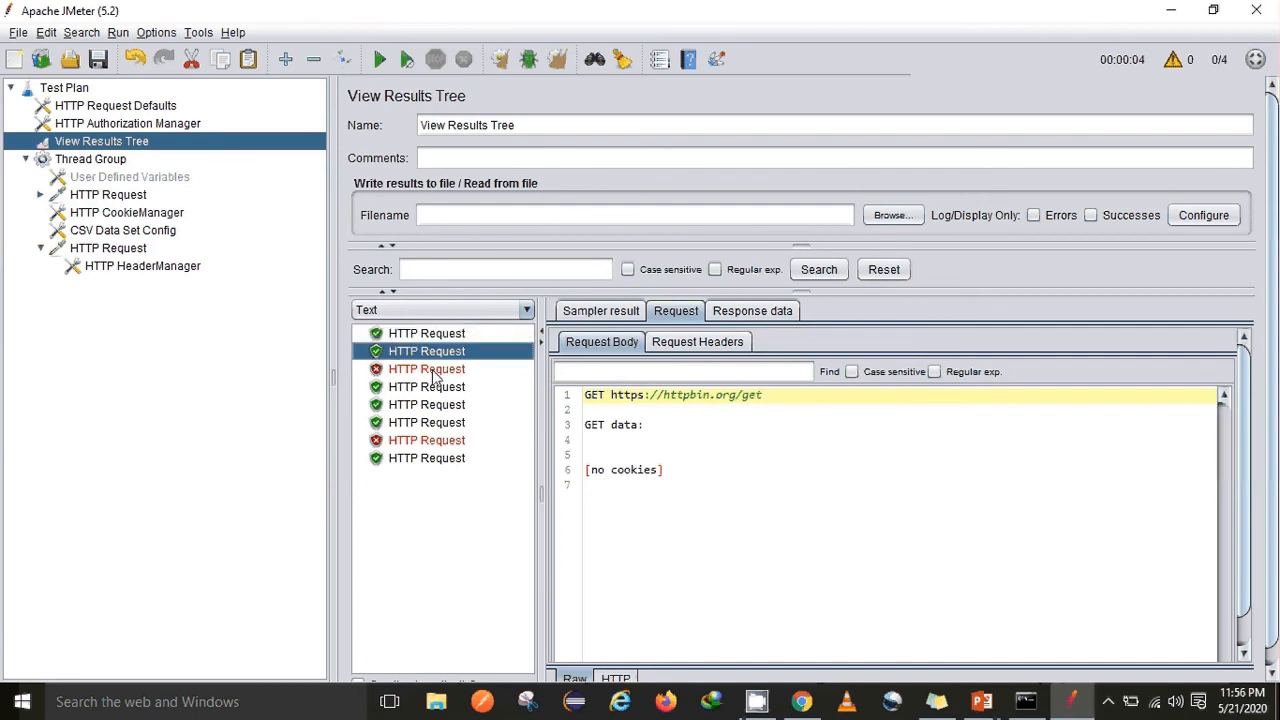
{"action": "left_click", "coordinate": [434, 370]}
{"action": "left_click", "coordinate": [434, 388]}
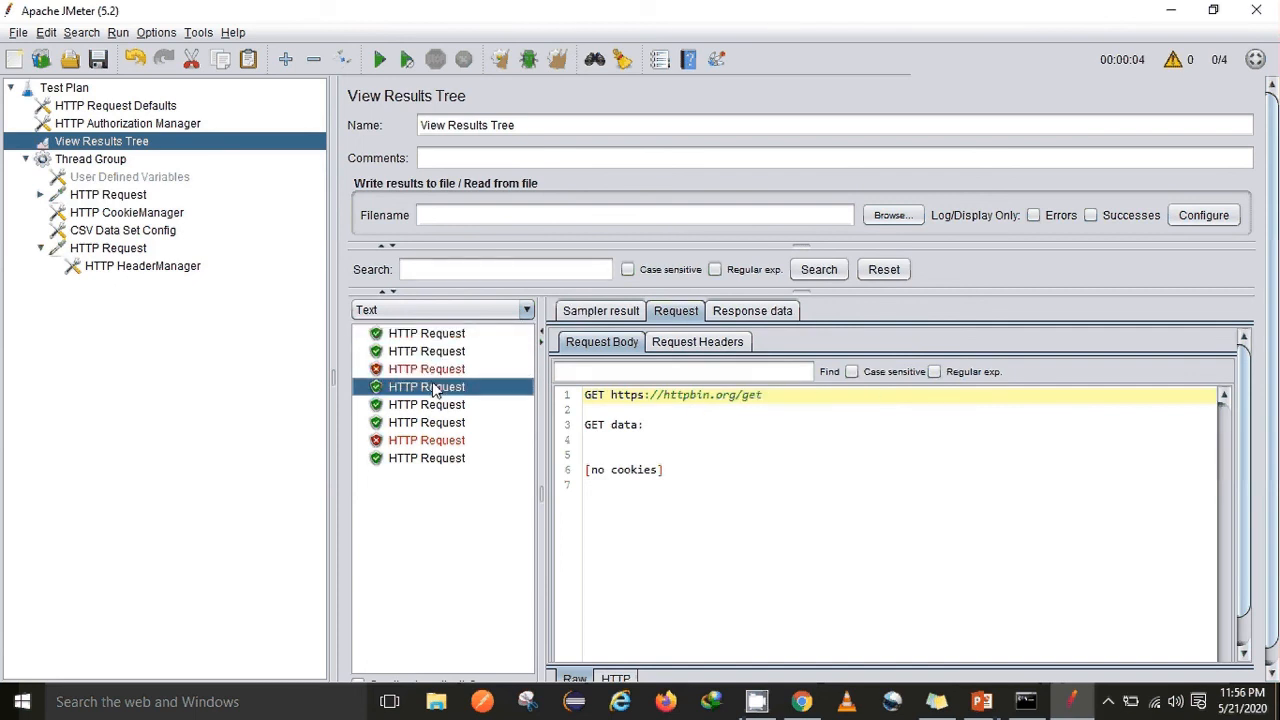
{"action": "left_click", "coordinate": [434, 405]}
{"action": "left_click", "coordinate": [432, 424]}
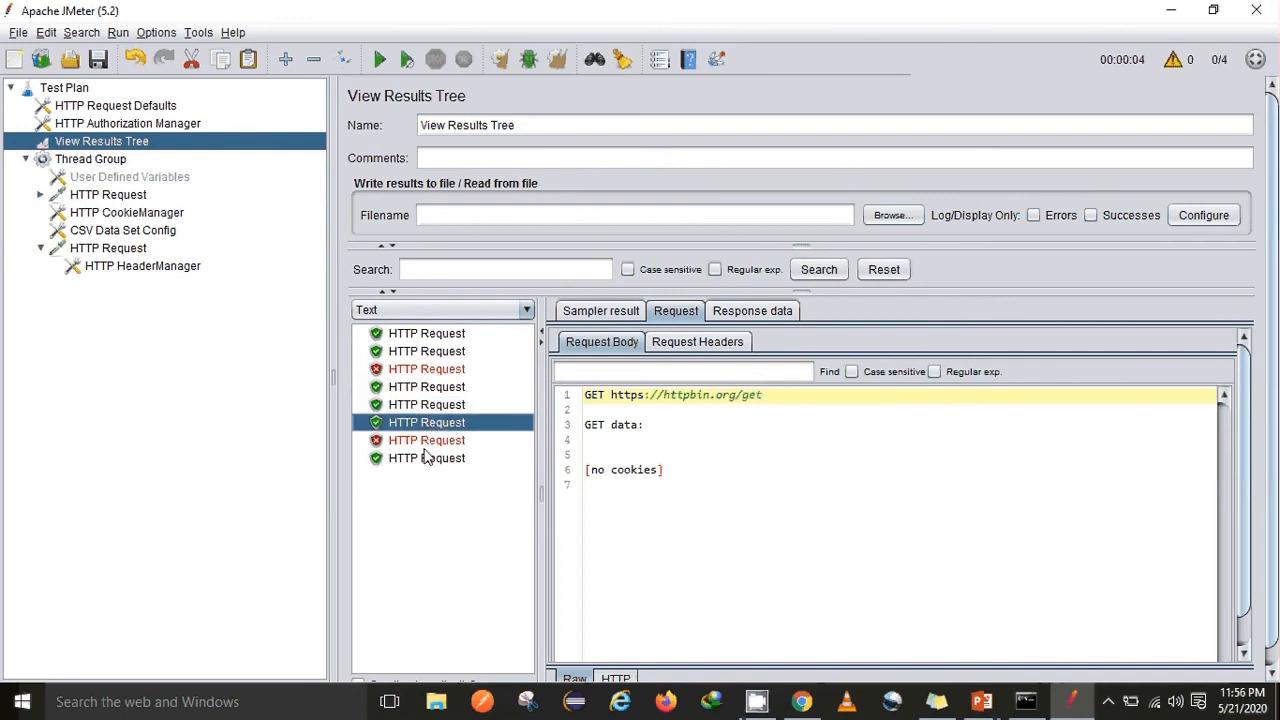
{"action": "left_click", "coordinate": [428, 442]}
{"action": "left_click", "coordinate": [425, 459]}
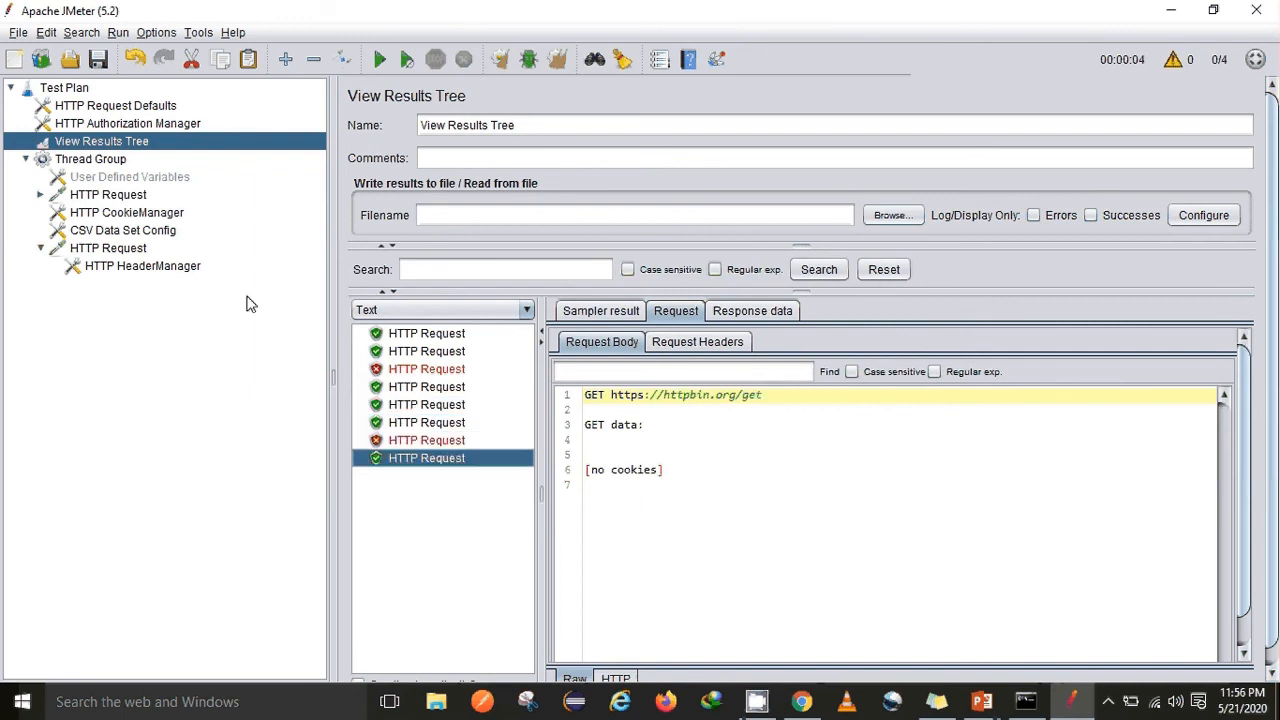
Compare both HTTP Requests with HTTP Request Defaults, which supply https and server httpbin.org
{"action": "left_click", "coordinate": [134, 197]}
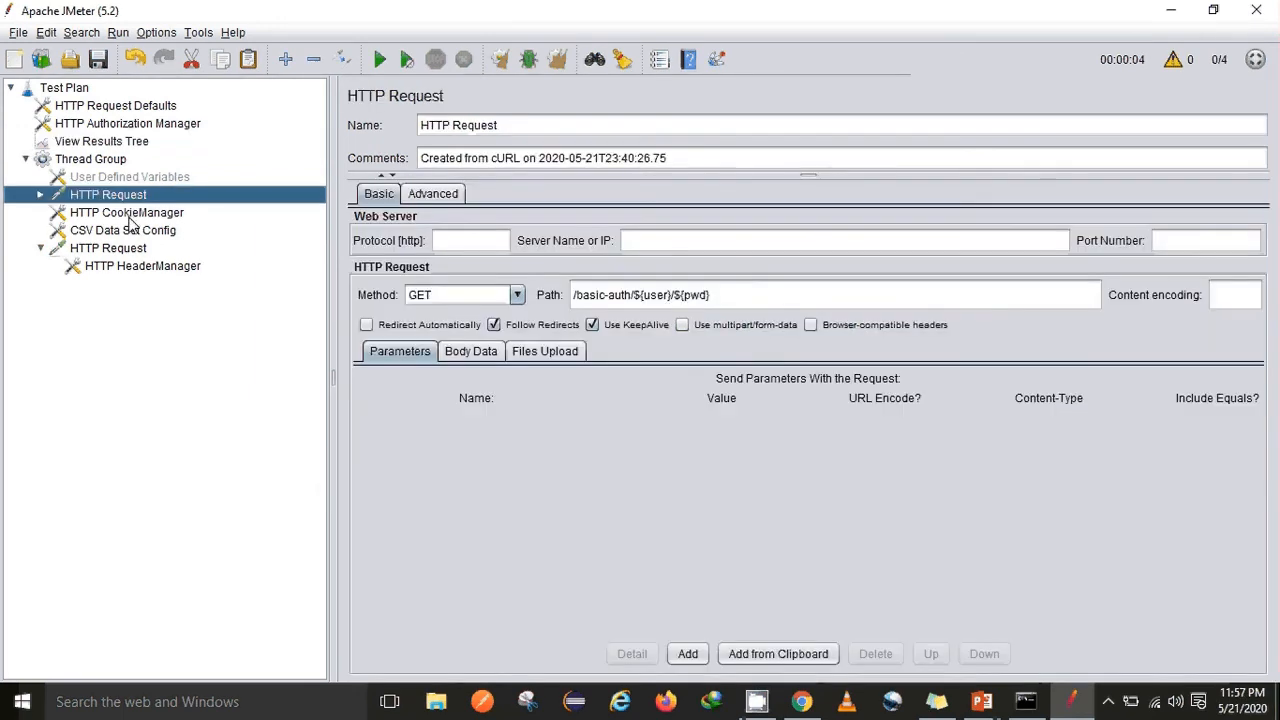
{"action": "left_click", "coordinate": [112, 249]}
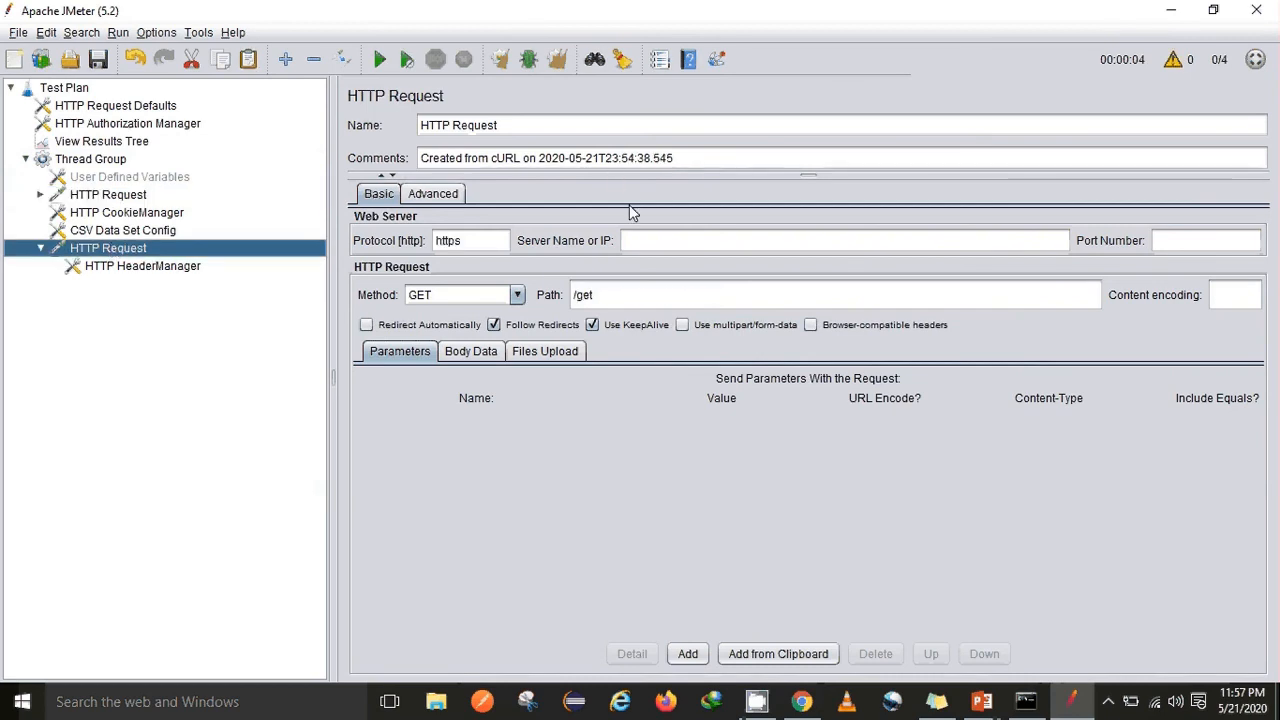
{"action": "left_click", "coordinate": [120, 106]}
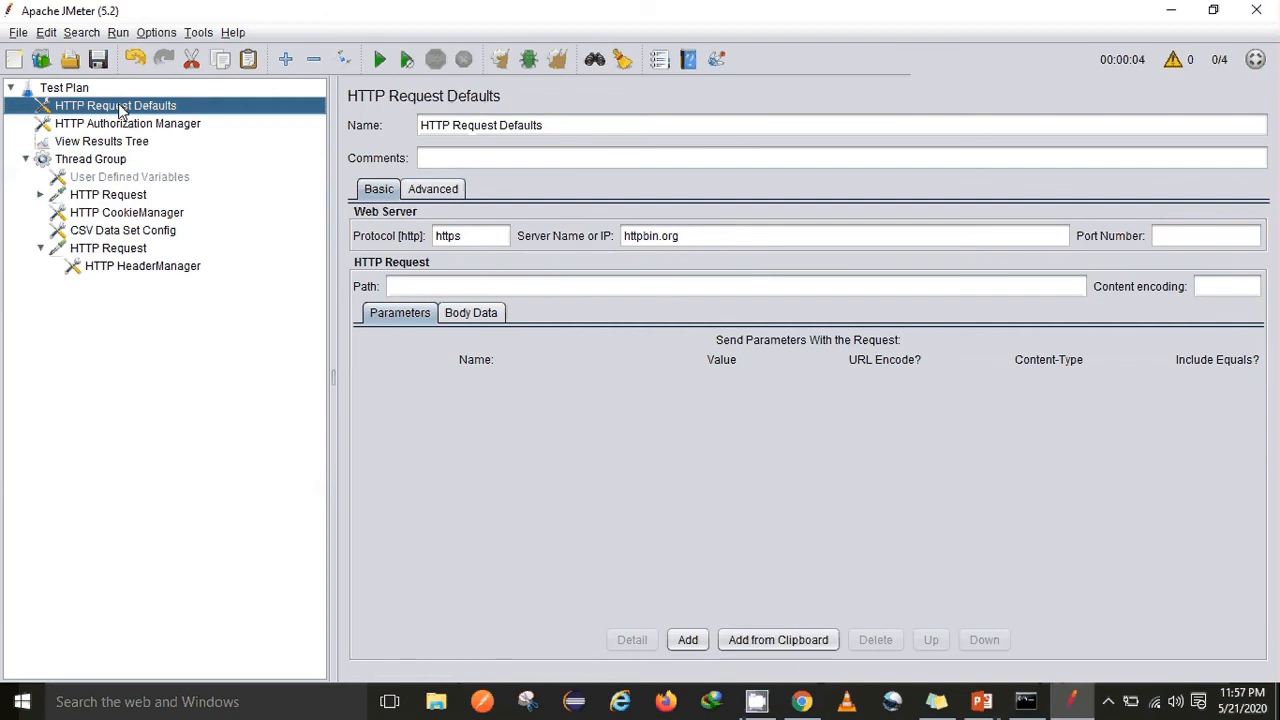
{"action": "left_click", "coordinate": [659, 238]}
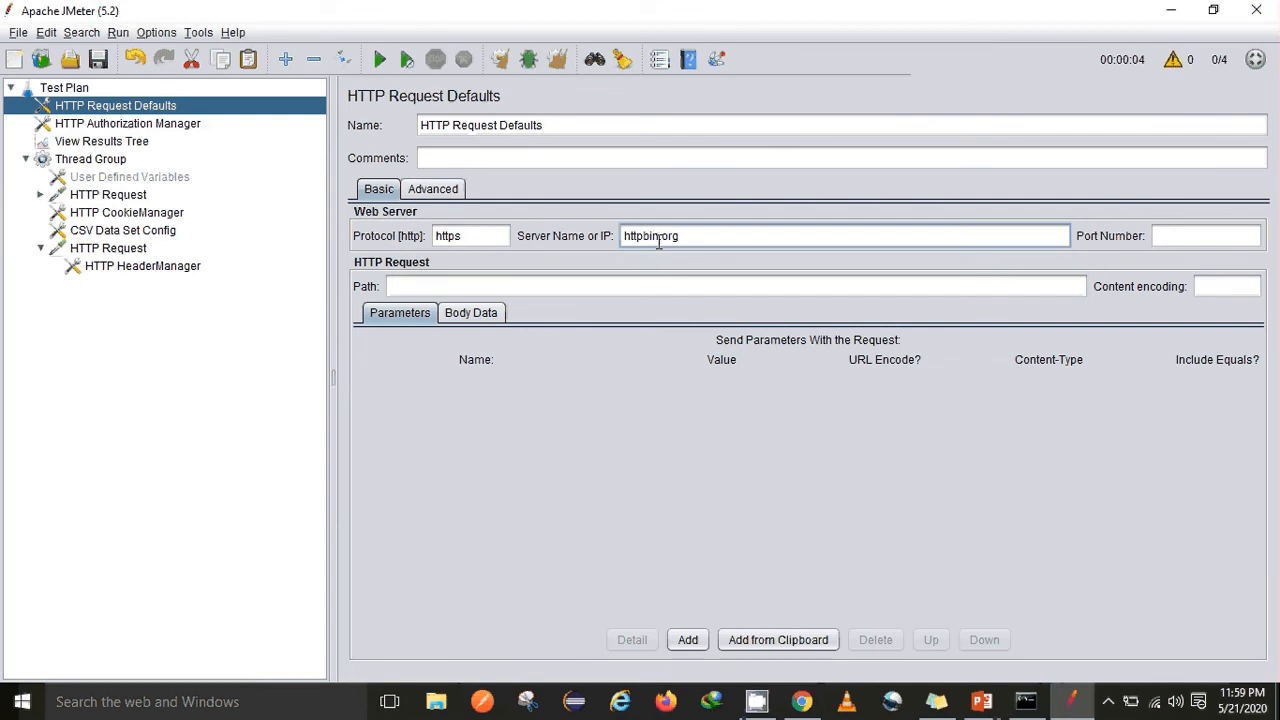